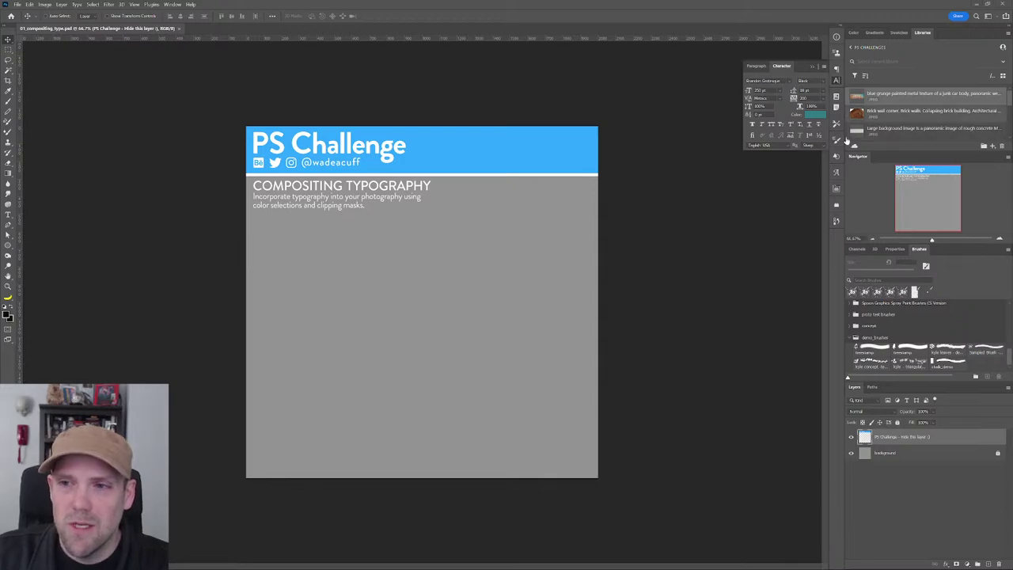
Step: Open the brick wall corner image from the Libraries panel as a new document
{"action": "double_click", "coordinate": [856, 113]}
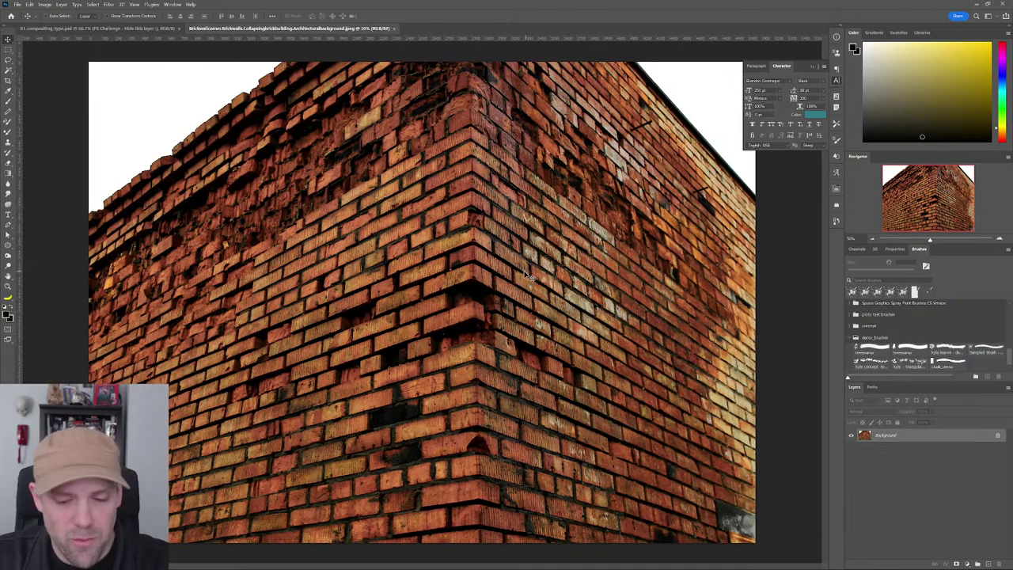
Step: Switch from the Horizontal Type Tool to the Vertical Type Tool
{"action": "key", "text": "t"}
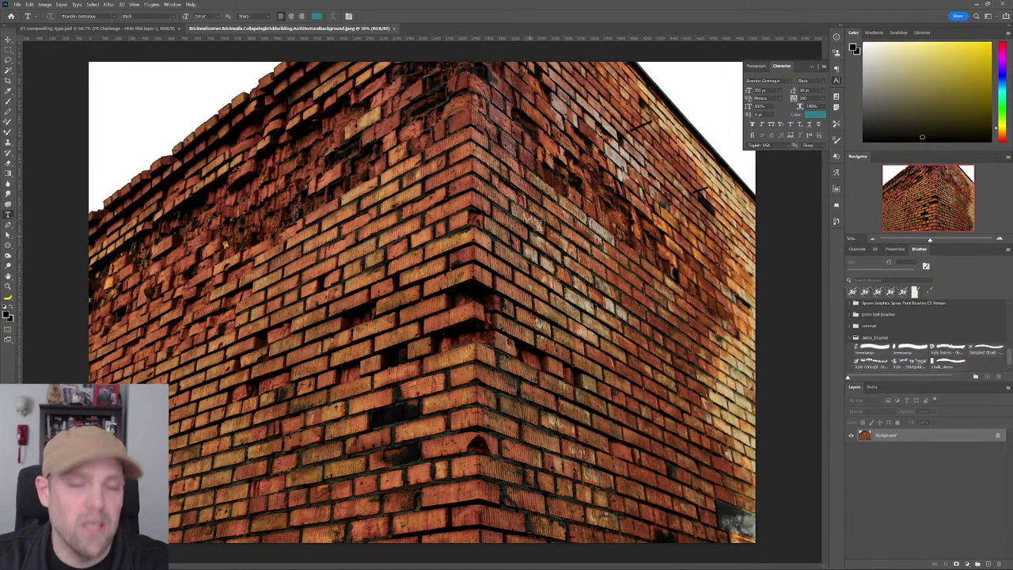
{"action": "left_click", "coordinate": [9, 216]}
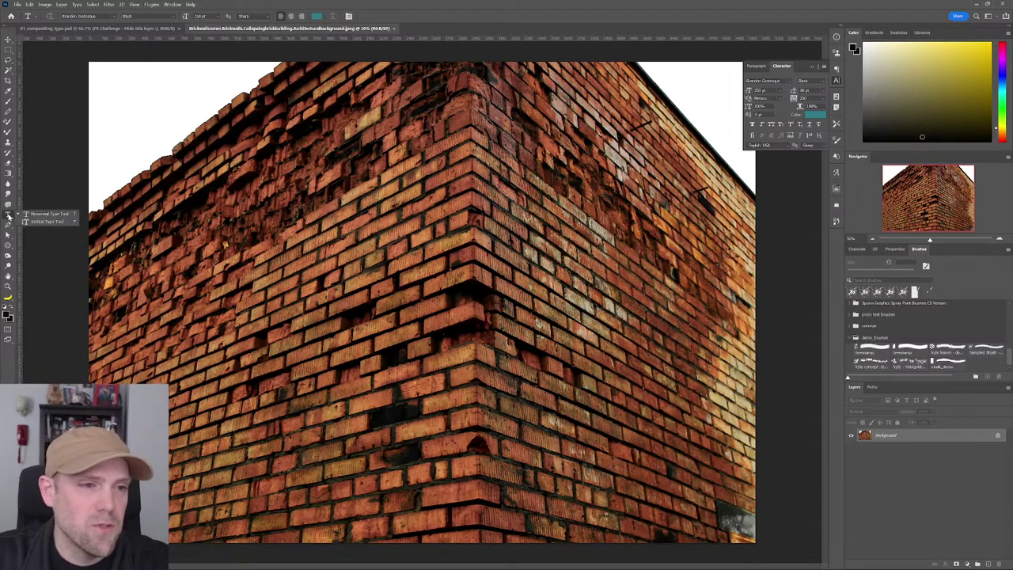
{"action": "left_click", "coordinate": [10, 216]}
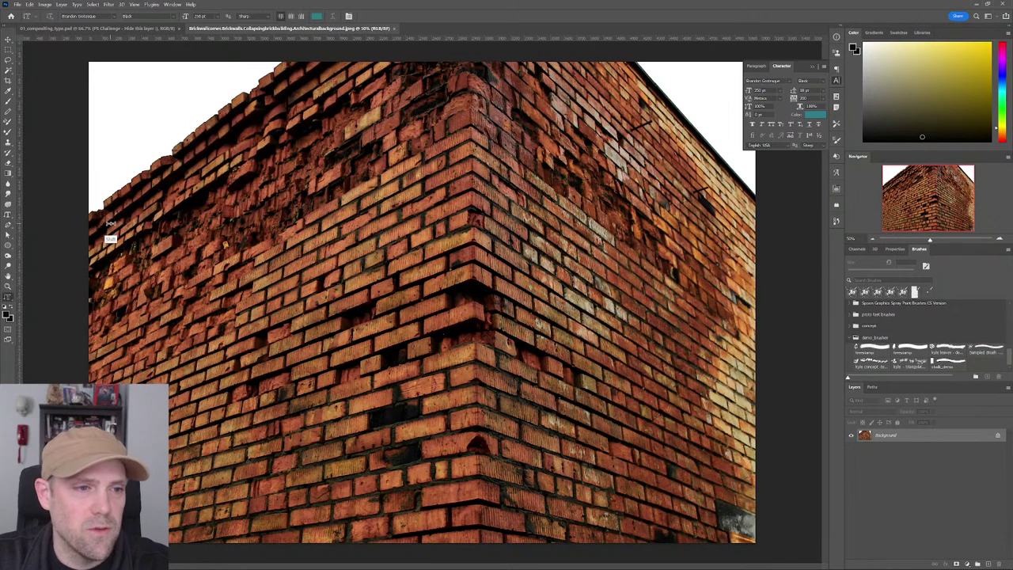
{"action": "key", "text": "shift+t"}
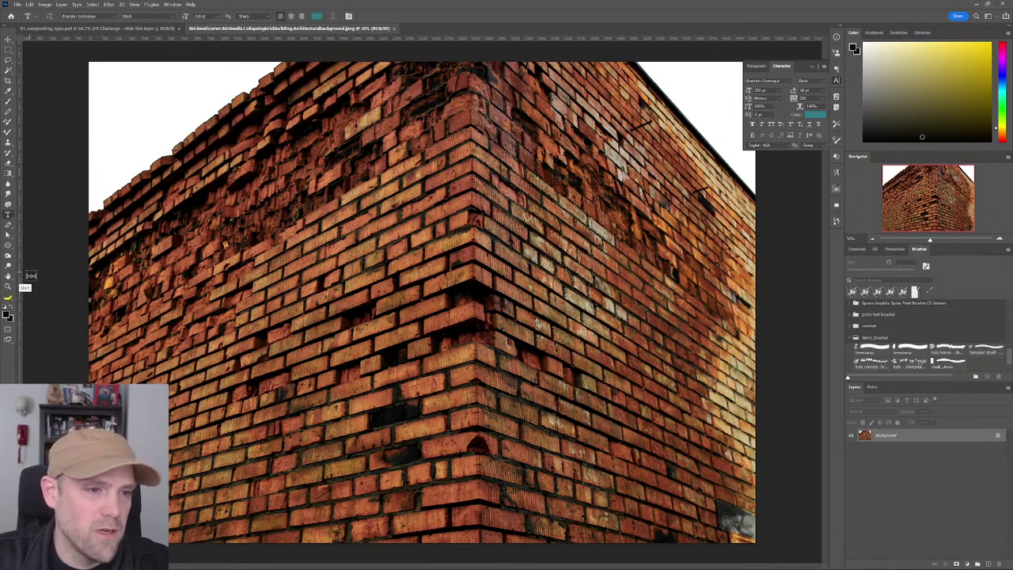
{"action": "key", "text": "shift+t"}
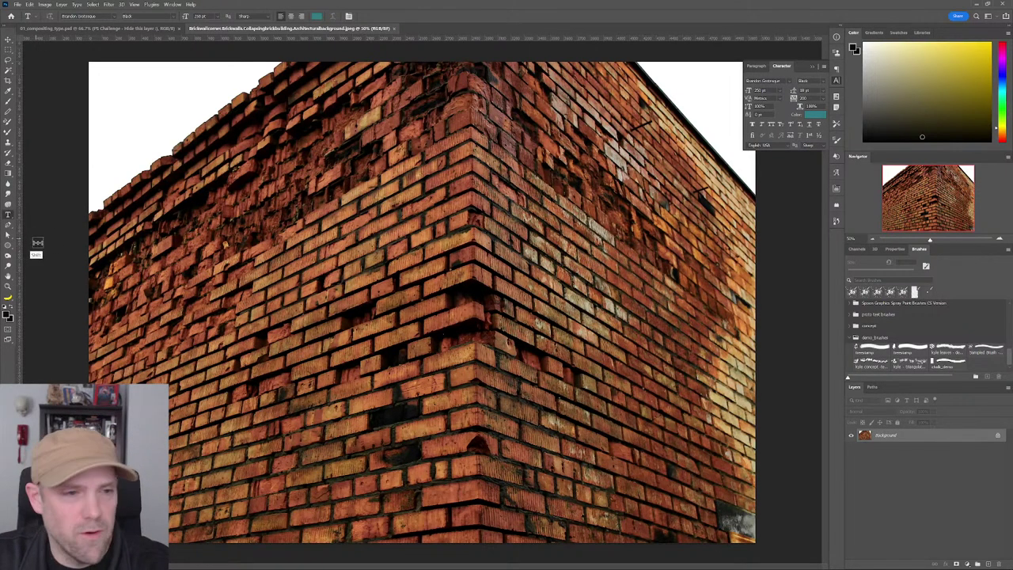
{"action": "key", "text": "shift+t"}
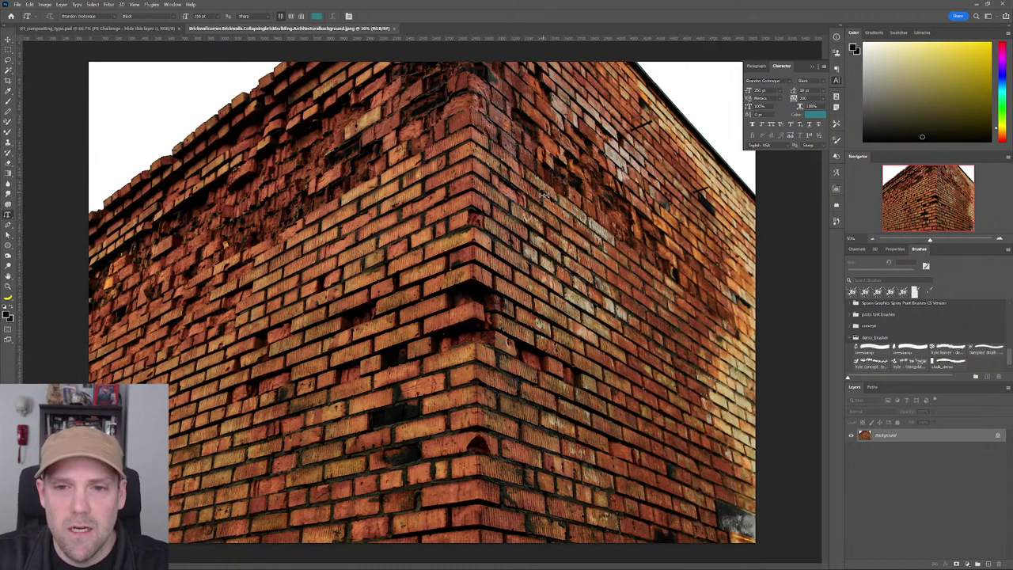
Step: Type 'GA' as vertical text on the wall corner and show the Character panel
{"action": "left_click", "coordinate": [543, 195]}
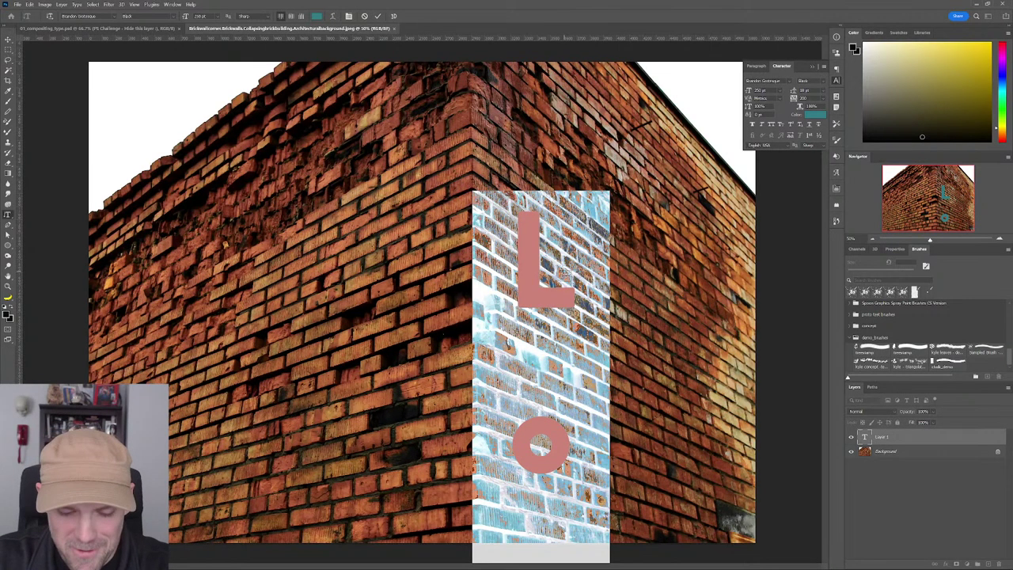
{"action": "type", "text": "GA"}
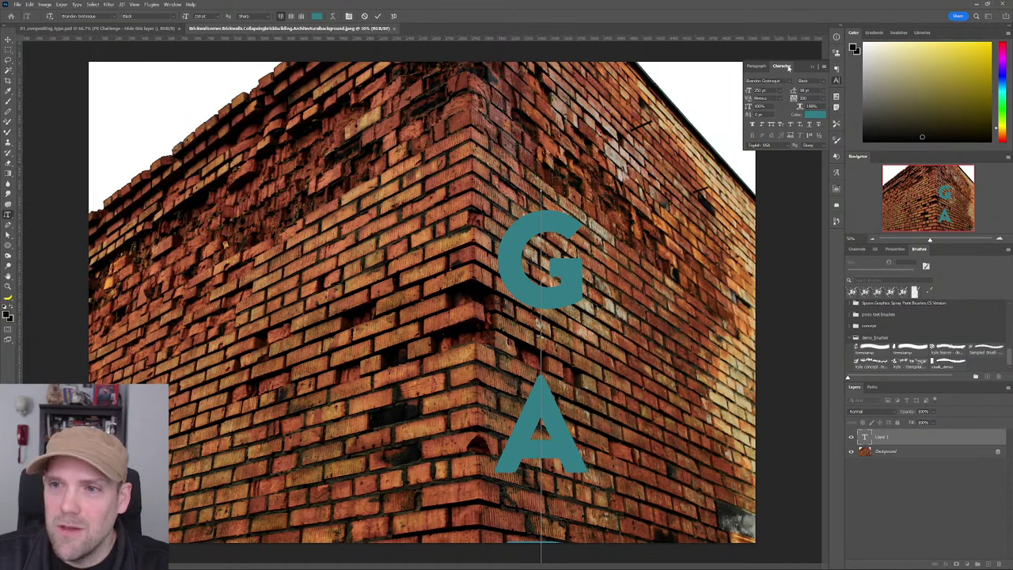
{"action": "left_click", "coordinate": [171, 5]}
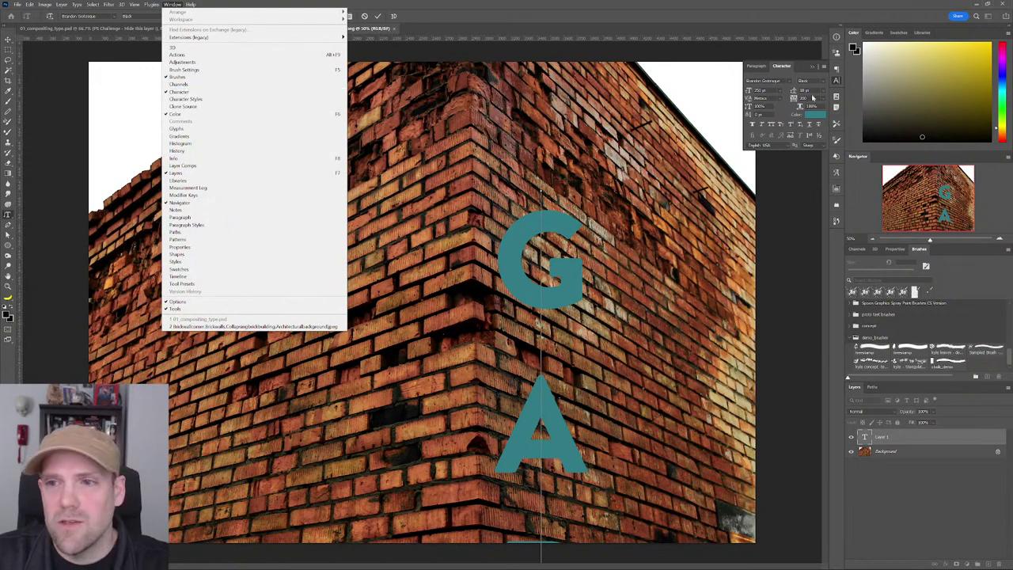
{"action": "left_click", "coordinate": [907, 475]}
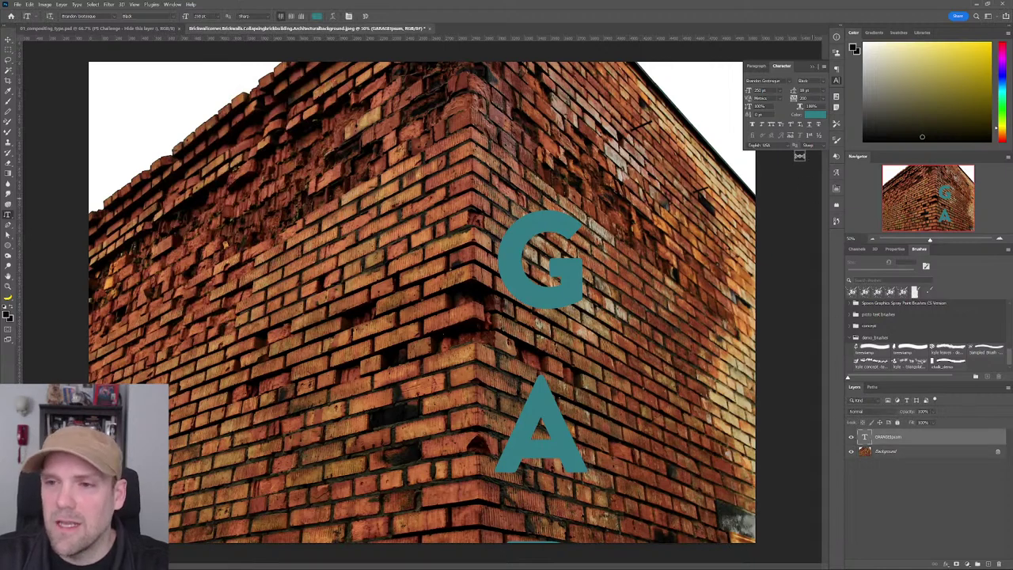
Step: Set the vertical text colour to off-white ecefef in the Color Picker
{"action": "left_click", "coordinate": [817, 115]}
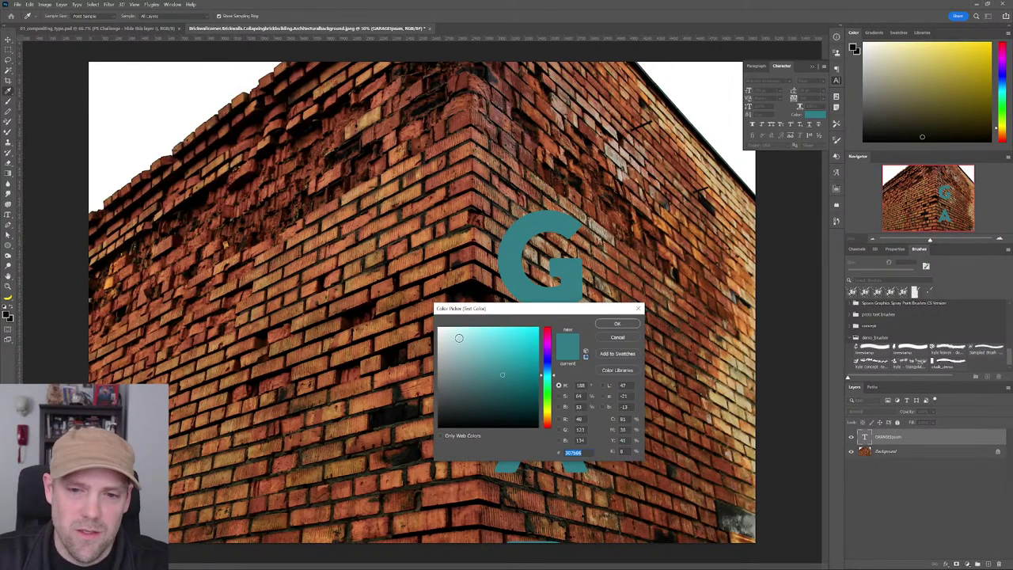
{"action": "left_click_drag", "start_coordinate": [457, 339], "coordinate": [437, 330]}
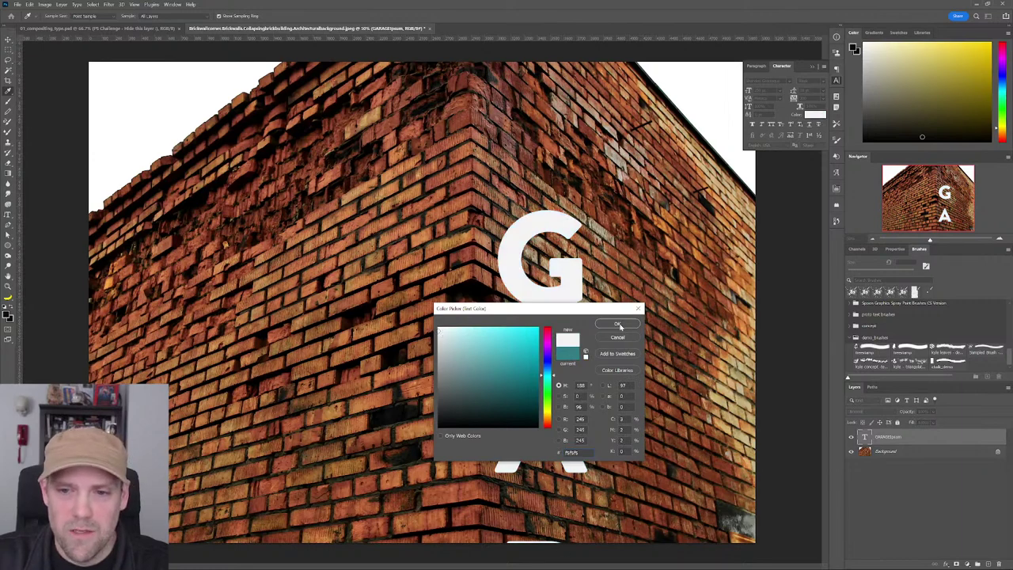
{"action": "left_click_drag", "start_coordinate": [439, 332], "coordinate": [437, 332]}
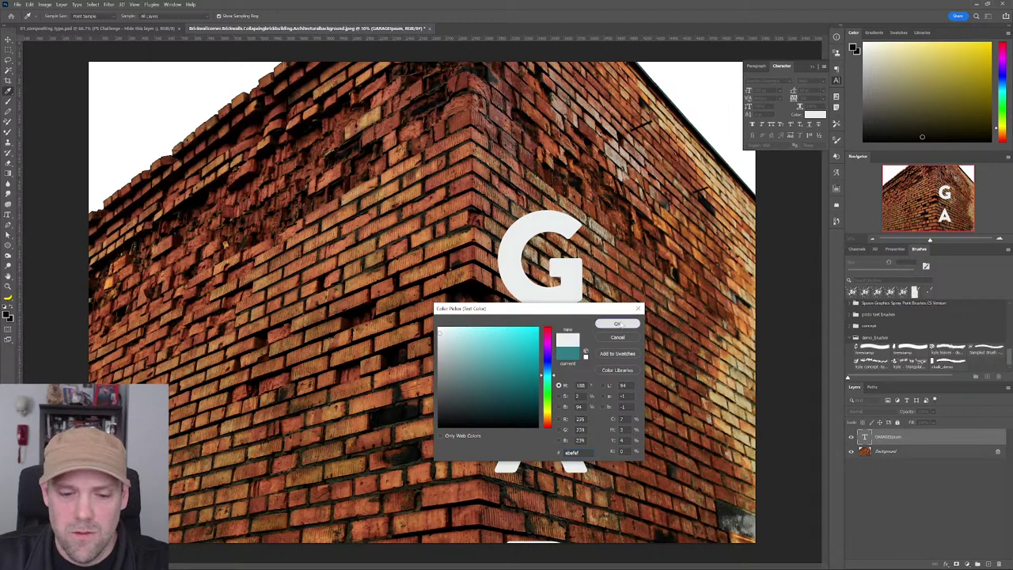
{"action": "left_click", "coordinate": [617, 325]}
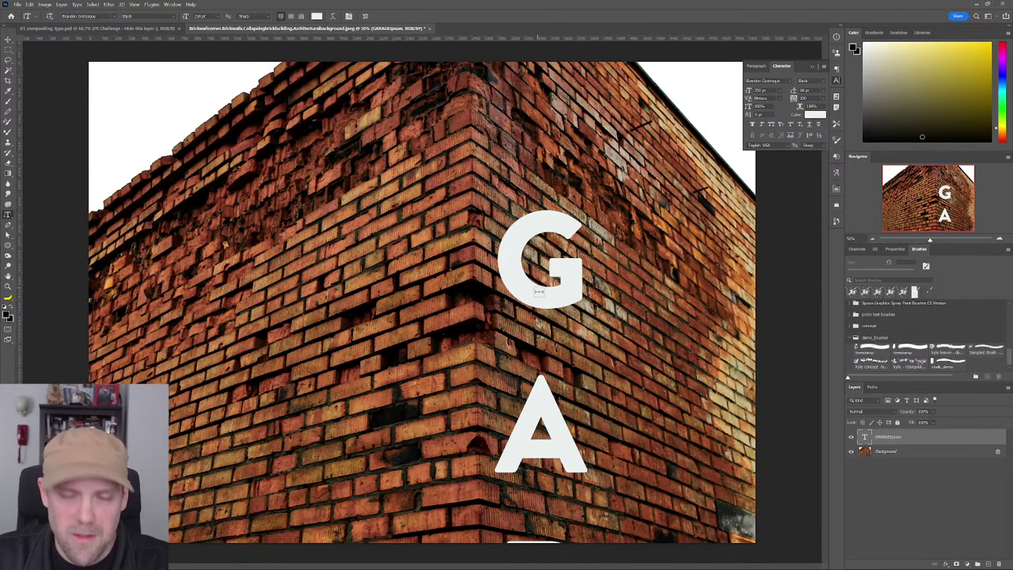
Step: Move the lettering up, set a 140 pt font size, and tighten the letter spacing
{"action": "key", "text": "v"}
{"action": "left_click_drag", "start_coordinate": [563, 301], "coordinate": [555, 185]}
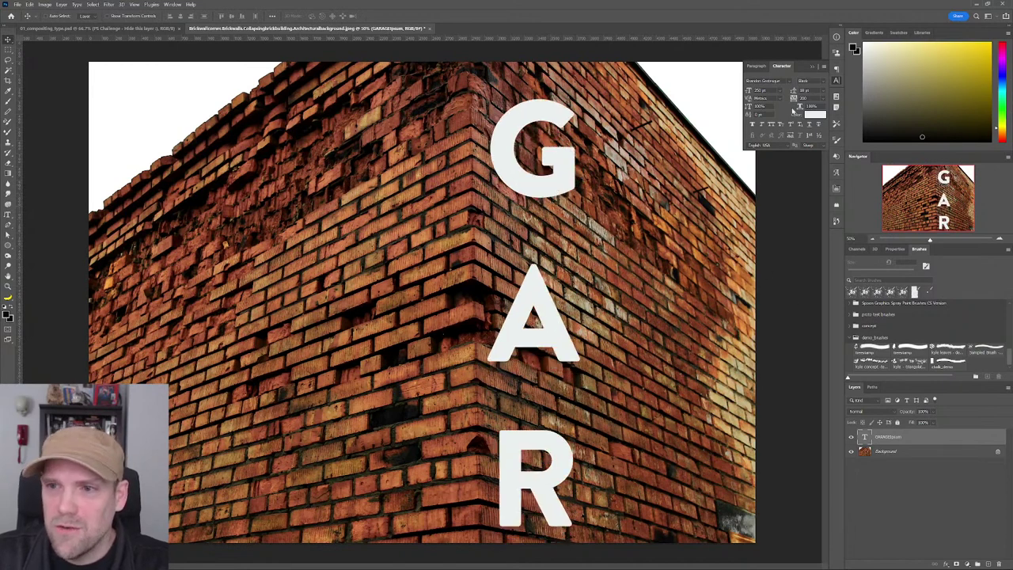
{"action": "left_click", "coordinate": [759, 91]}
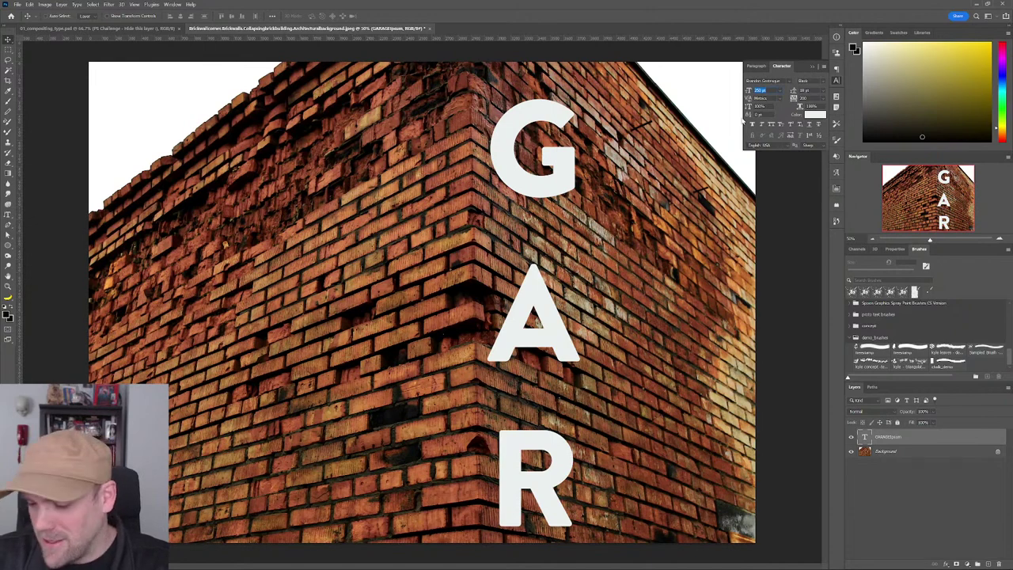
{"action": "type", "text": "140"}
{"action": "key", "text": "Return"}
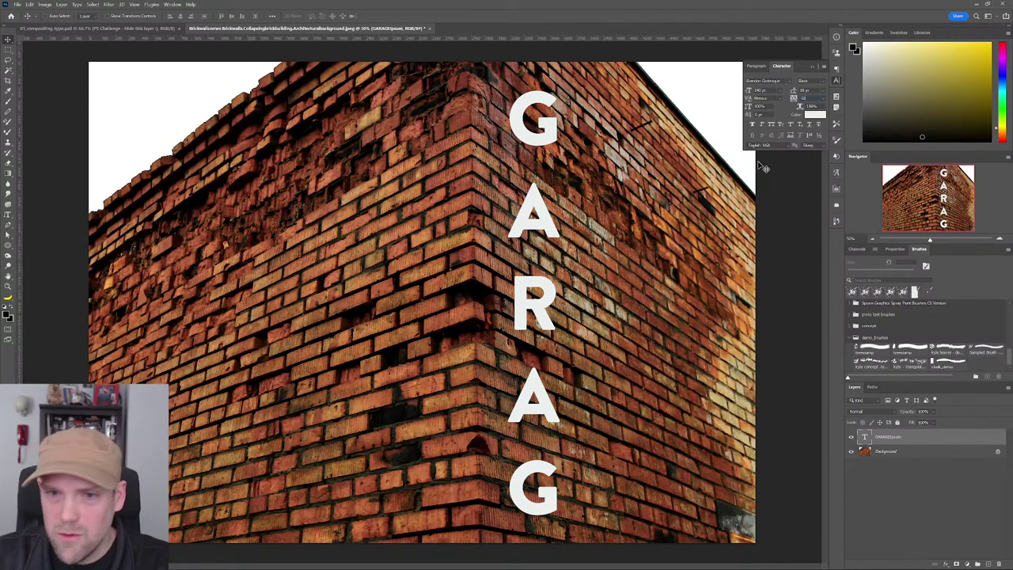
{"action": "key", "text": "Return"}
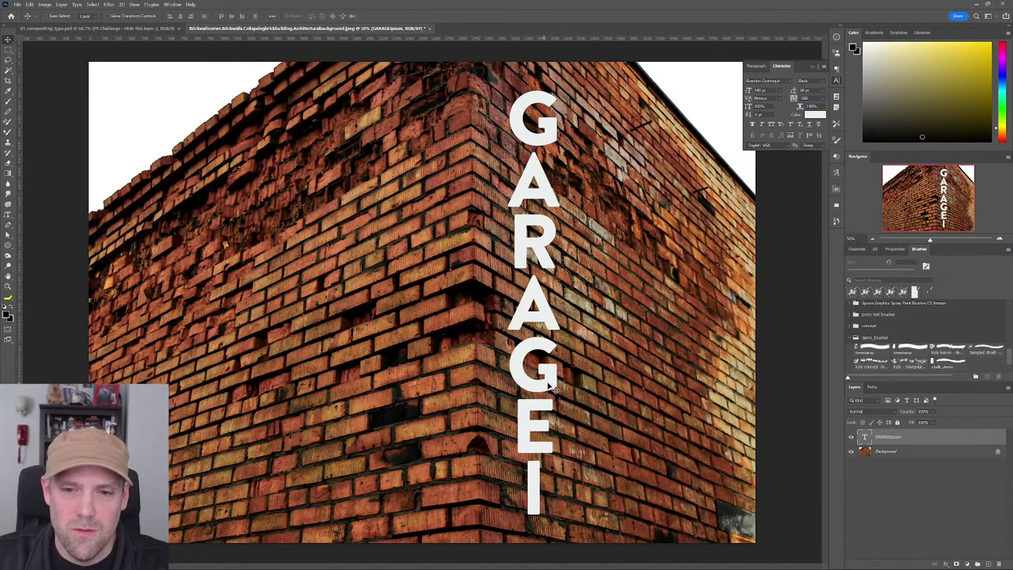
Step: Edit the vertical text to delete the stray letters after GARAGE
{"action": "double_click", "coordinate": [554, 390]}
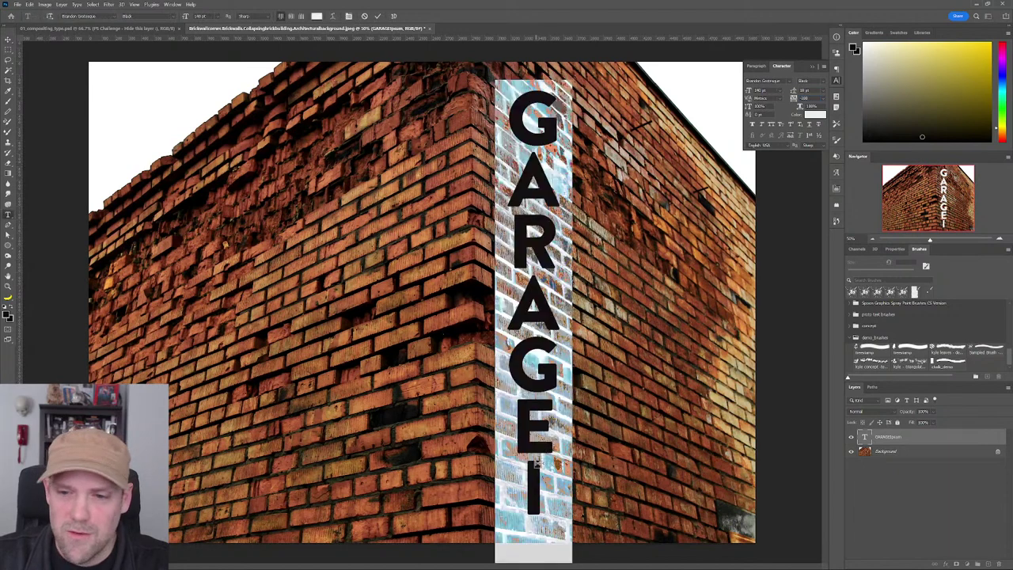
{"action": "left_click", "coordinate": [535, 458]}
{"action": "left_click_drag", "start_coordinate": [535, 489], "coordinate": [543, 508]}
{"action": "left_click", "coordinate": [544, 500]}
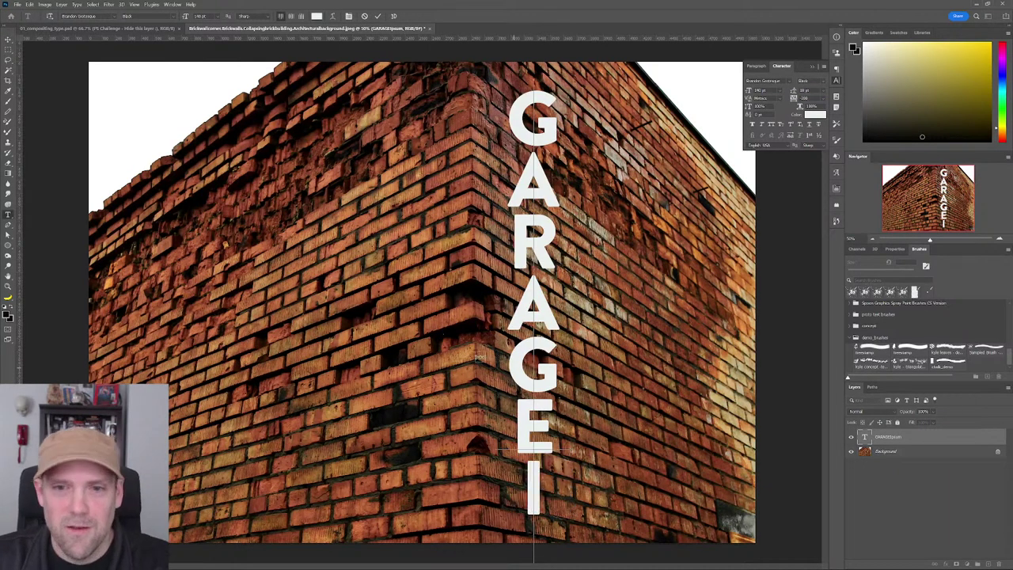
{"action": "key", "text": "BackSpace"}
{"action": "type", "text": "s"}
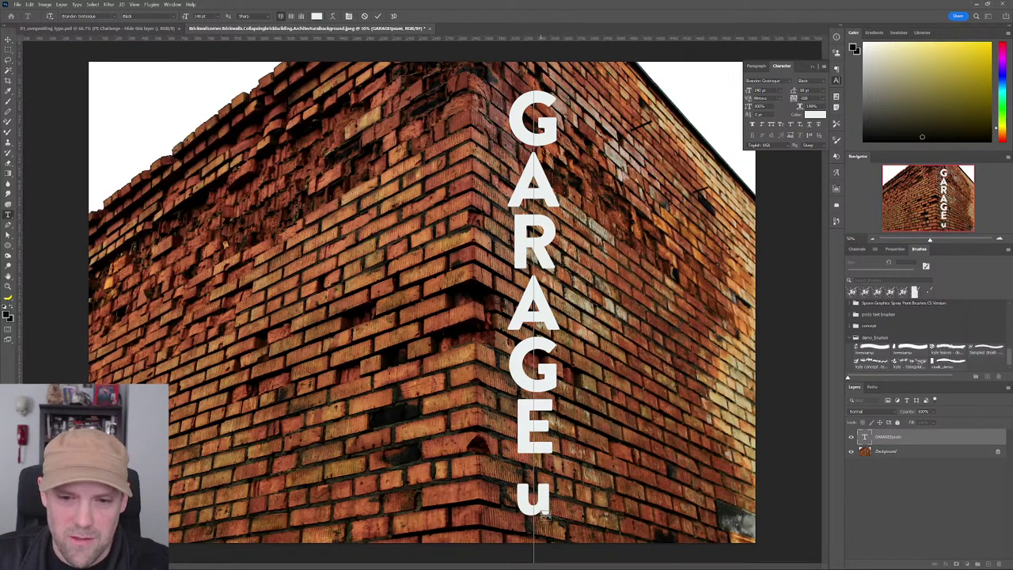
{"action": "key", "text": "BackSpace"}
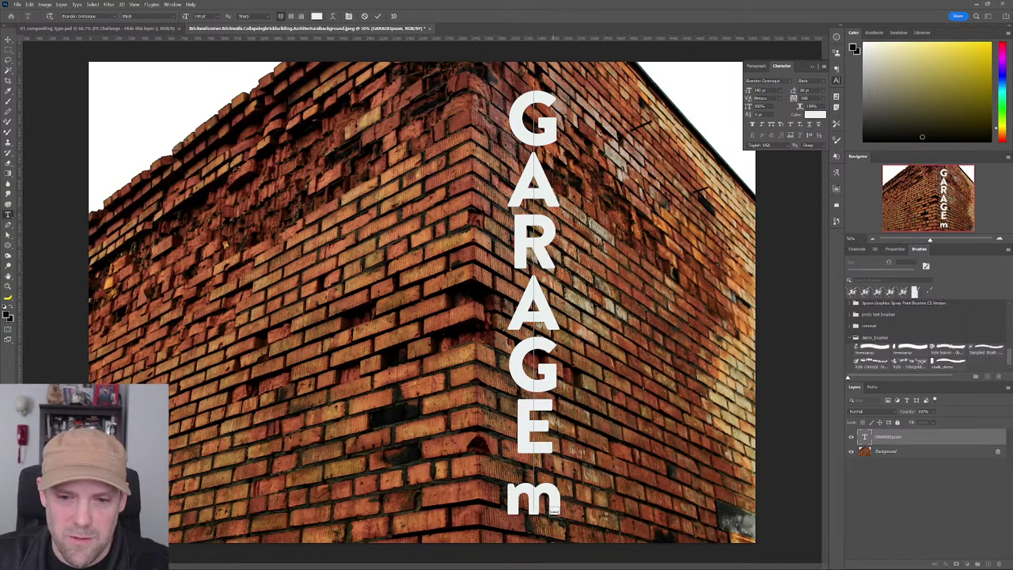
{"action": "key", "text": "BackSpace"}
{"action": "key", "text": "BackSpace"}
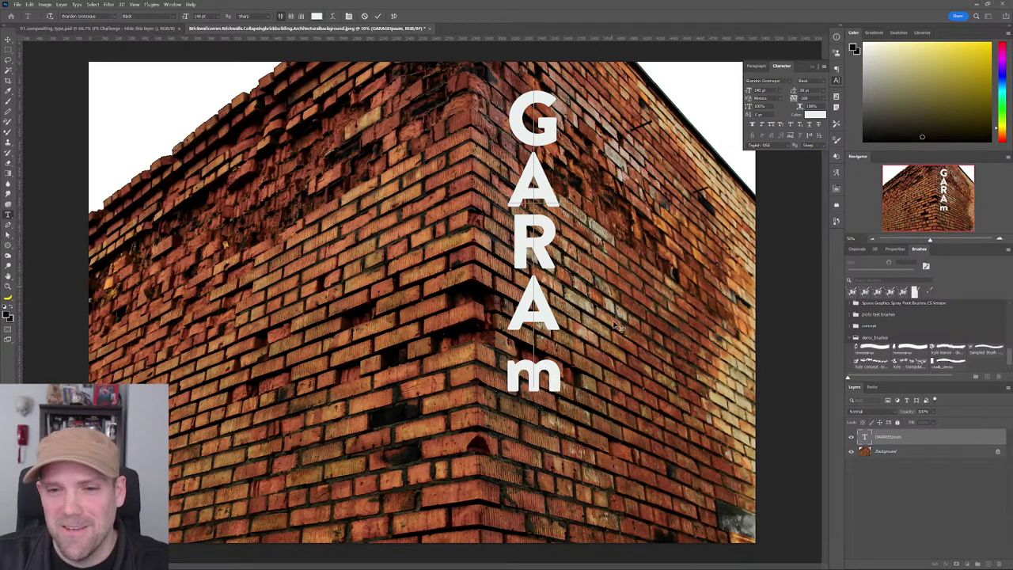
{"action": "key", "text": "BackSpace"}
{"action": "key", "text": "BackSpace"}
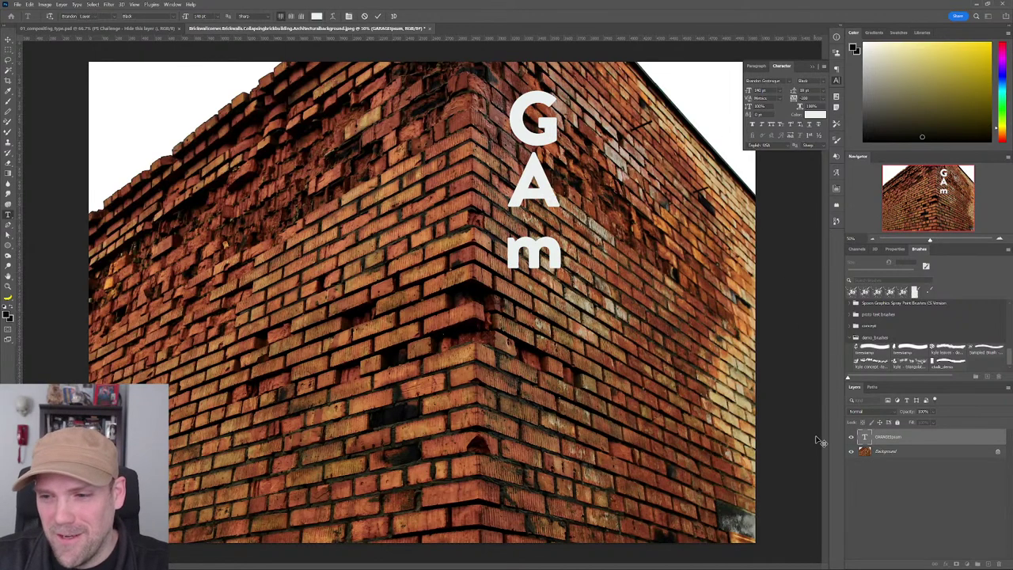
Step: Retype the text as 'GARAGE' and move it slightly down the corner
{"action": "double_click", "coordinate": [864, 437]}
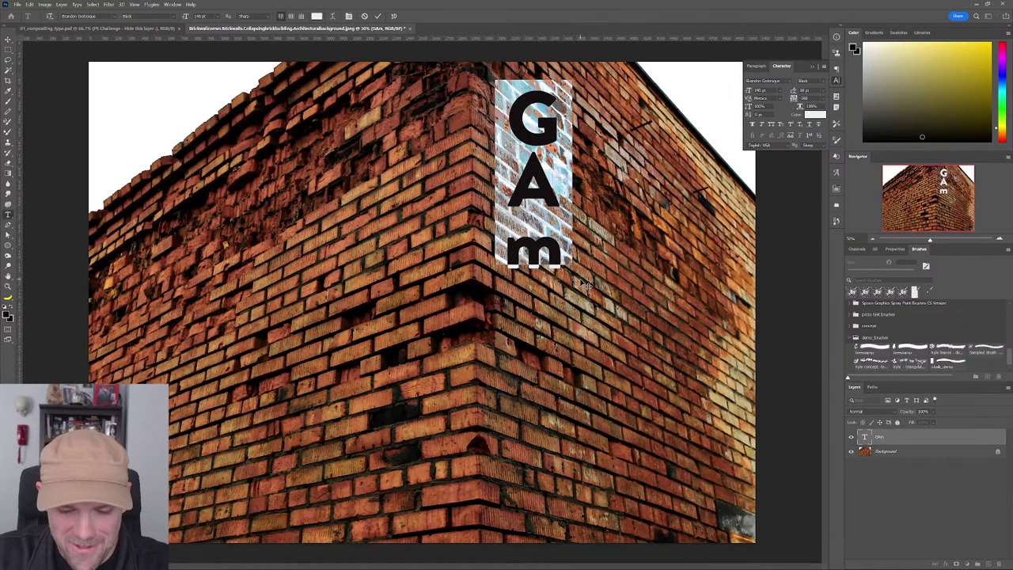
{"action": "type", "text": "GARAGE"}
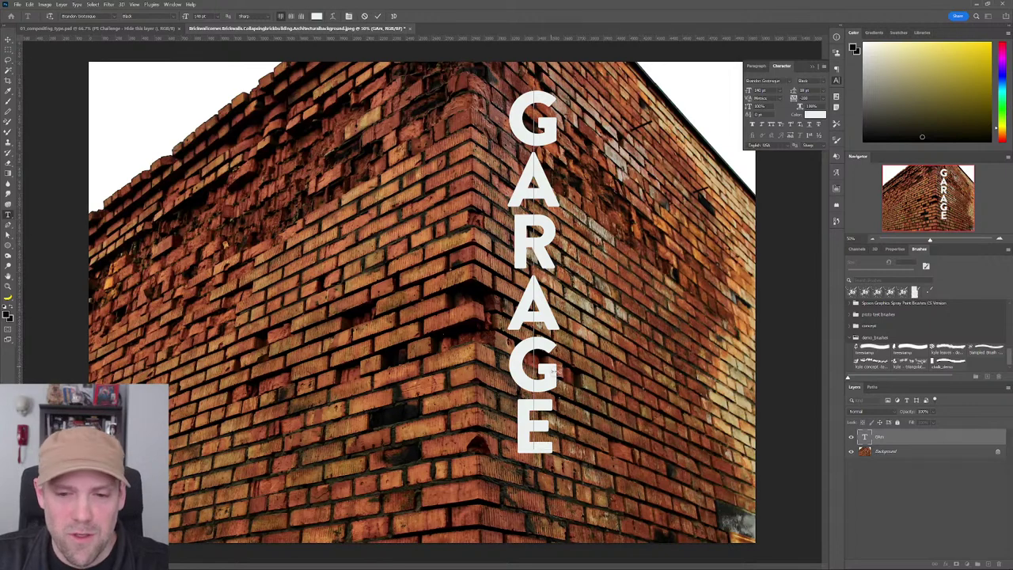
{"action": "type", "text": "v"}
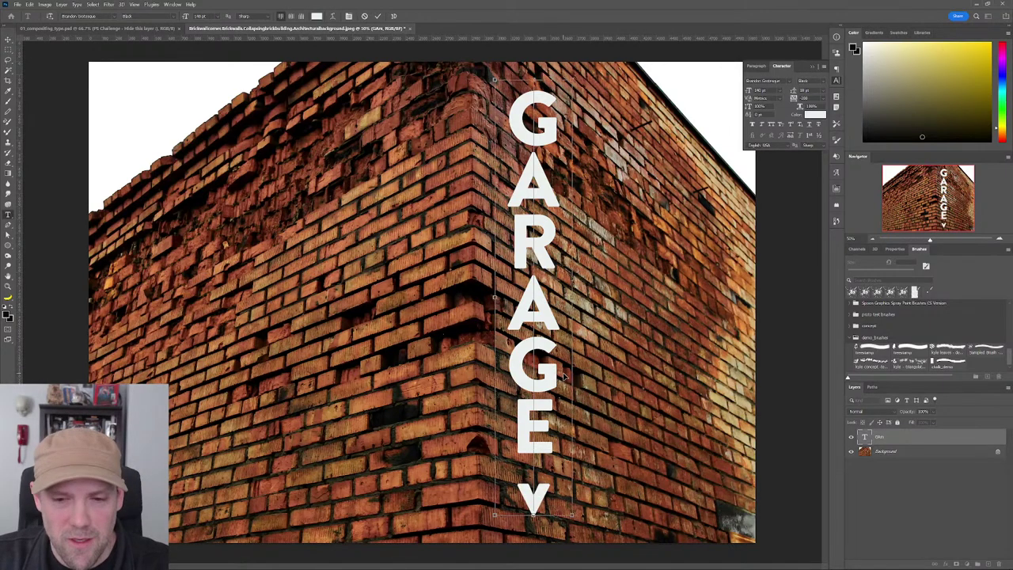
{"action": "key", "text": "ctrl+a"}
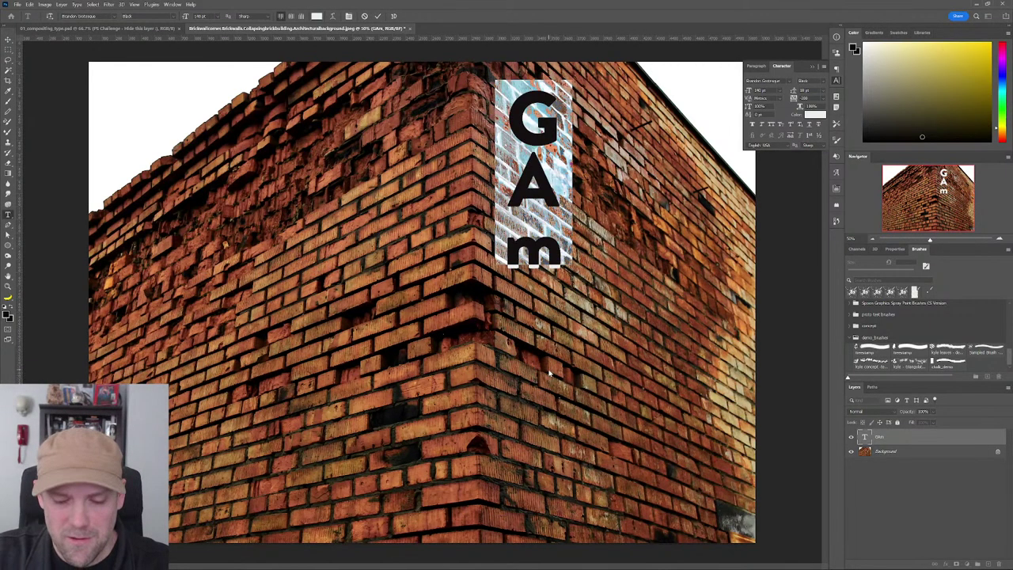
{"action": "key", "text": "Escape"}
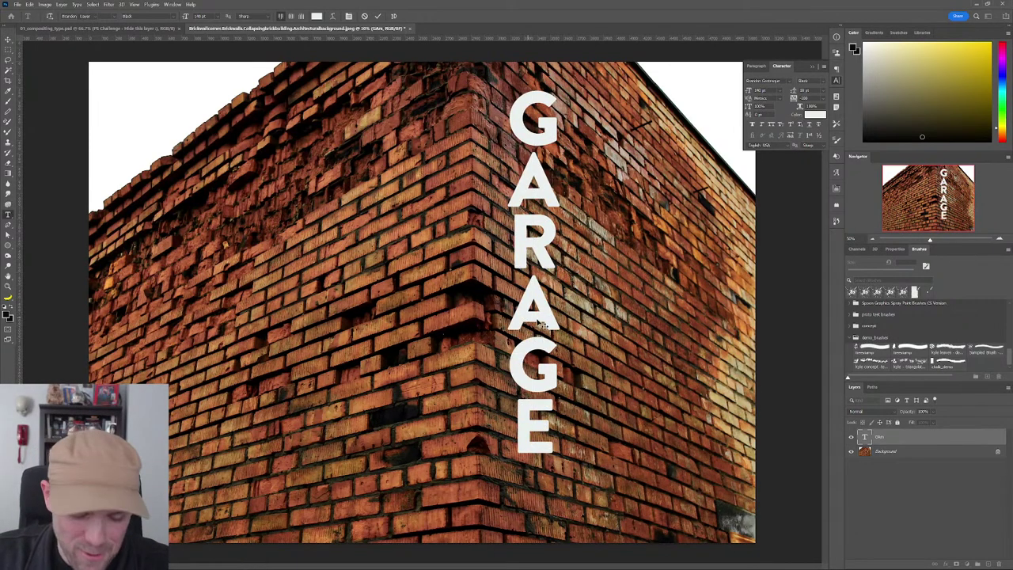
{"action": "key", "text": "v"}
{"action": "left_click_drag", "start_coordinate": [544, 313], "coordinate": [539, 340]}
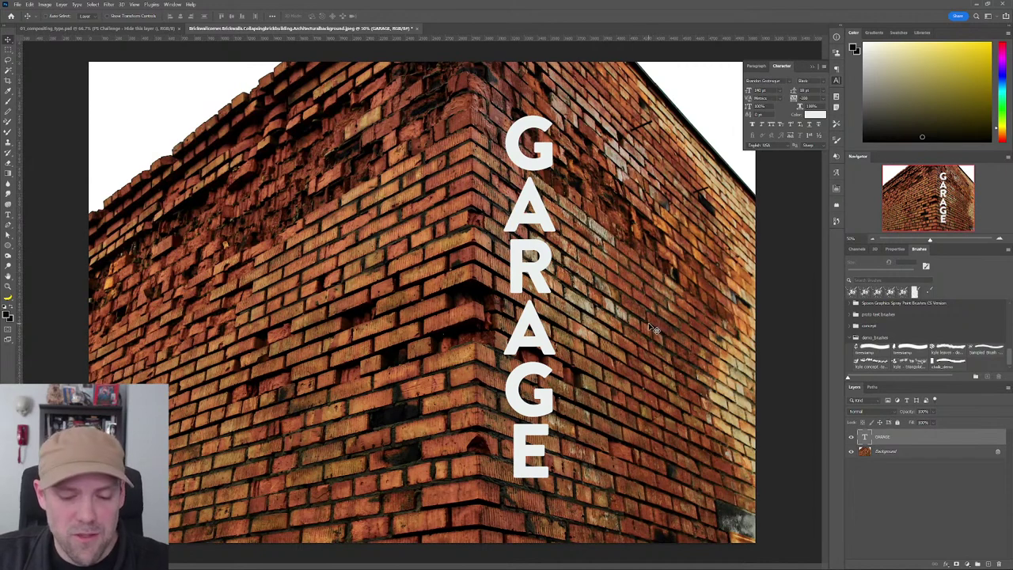
{"action": "key", "text": "ctrl"}
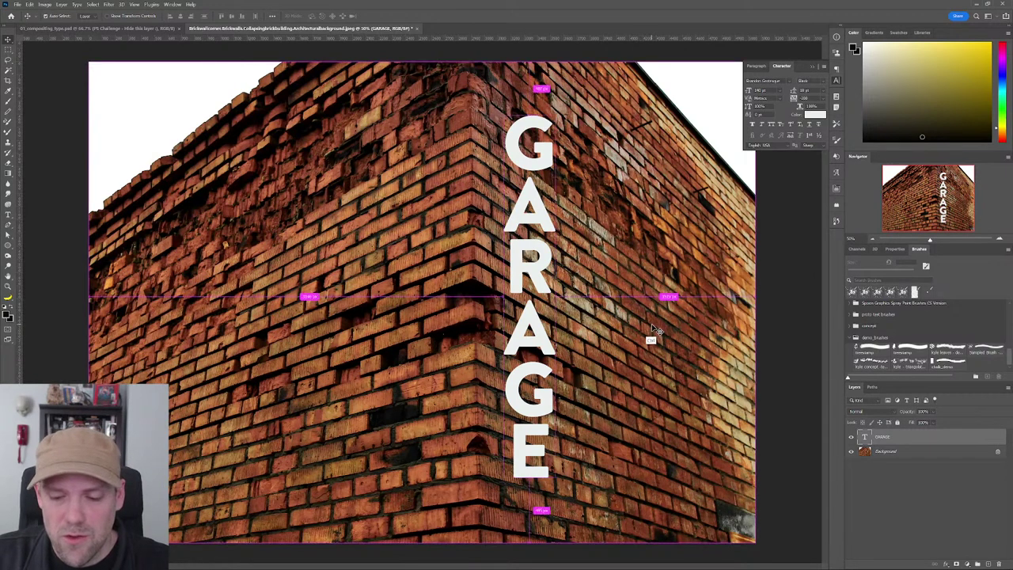
{"action": "key", "text": "ctrl+t"}
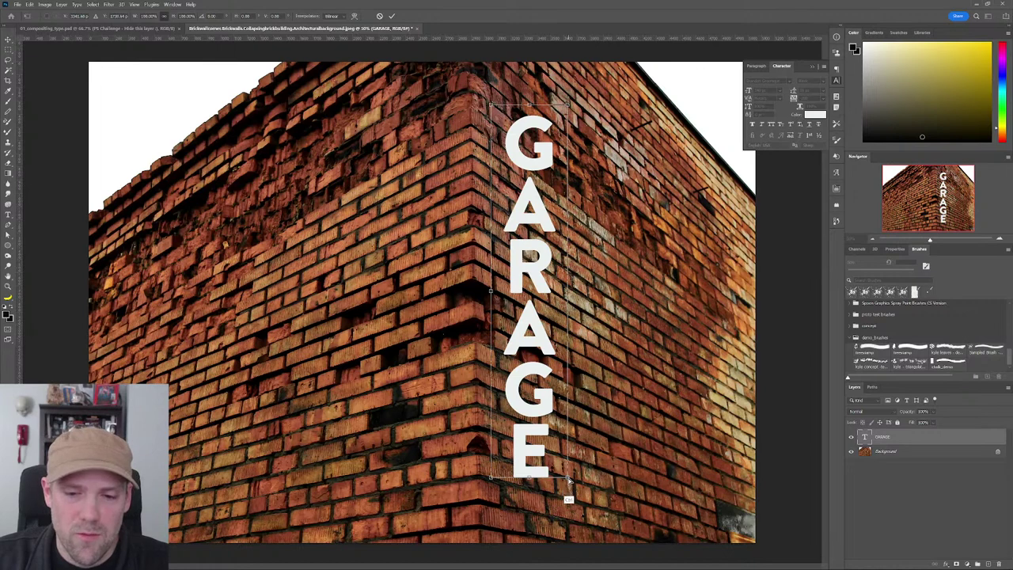
{"action": "left_click_drag", "start_coordinate": [568, 479], "coordinate": [567, 499]}
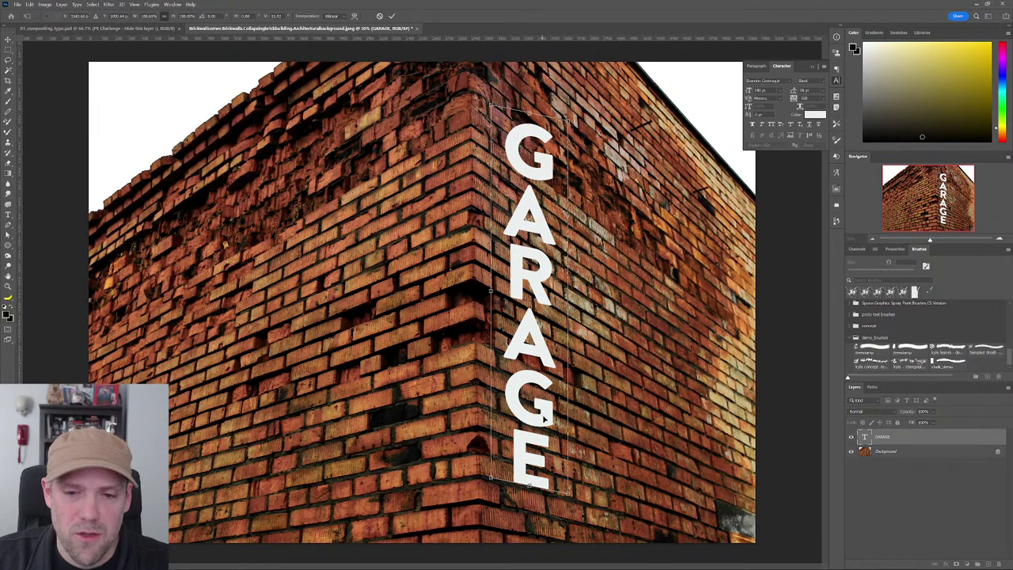
{"action": "left_click_drag", "start_coordinate": [543, 419], "coordinate": [545, 391]}
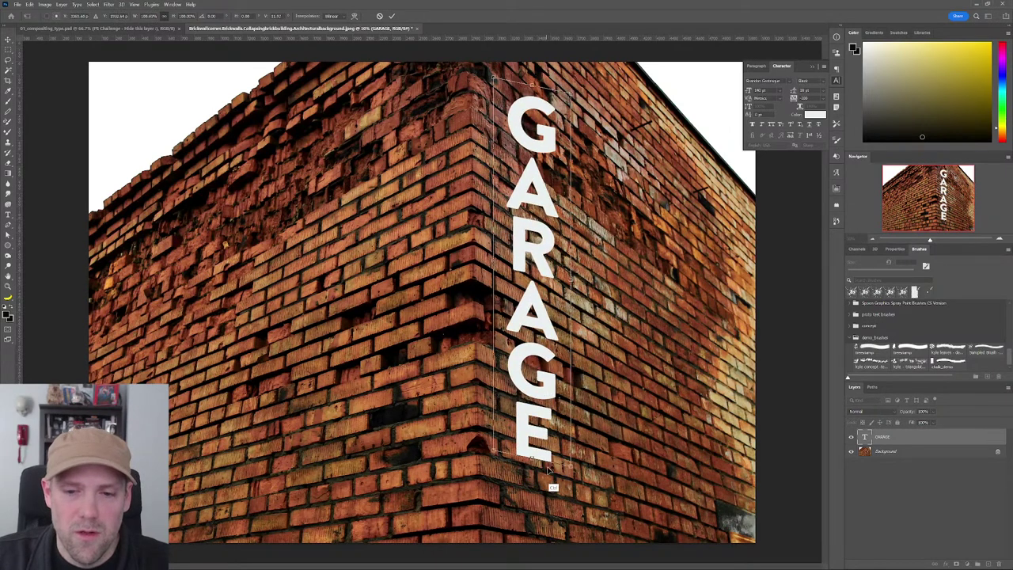
{"action": "left_click_drag", "start_coordinate": [570, 481], "coordinate": [568, 478]}
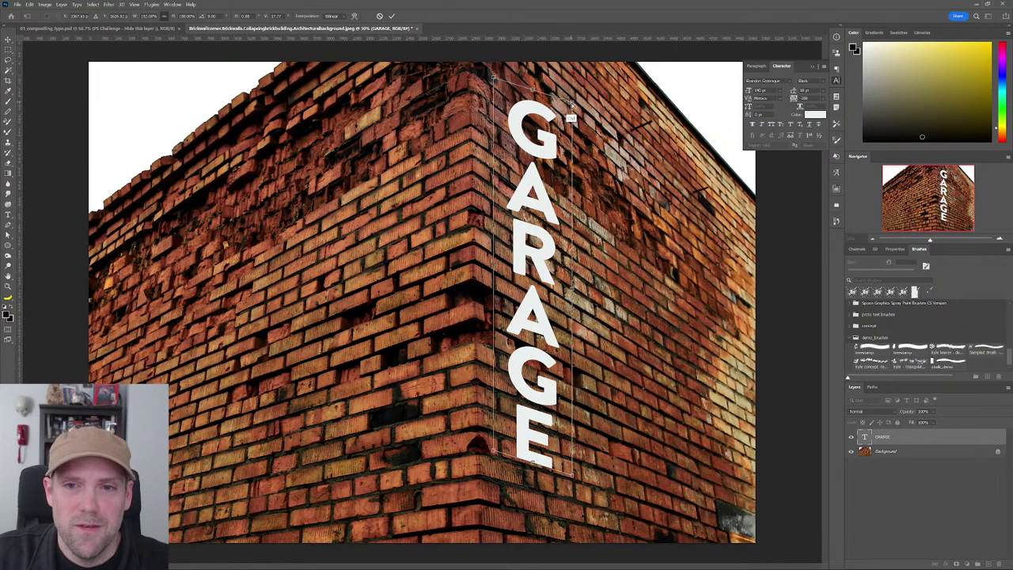
{"action": "left_click_drag", "start_coordinate": [571, 107], "coordinate": [558, 124]}
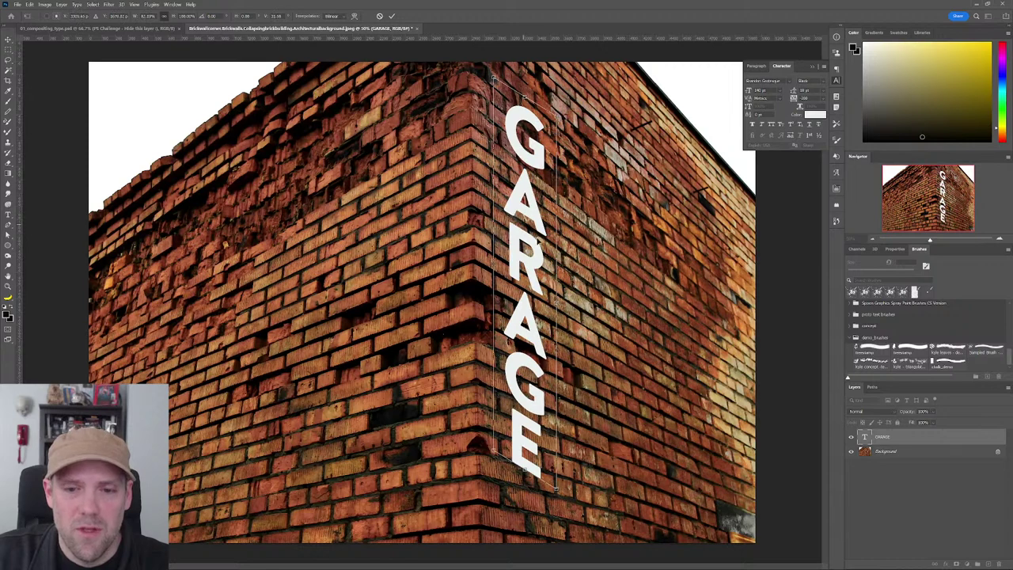
{"action": "left_click_drag", "start_coordinate": [553, 489], "coordinate": [568, 475]}
{"action": "key", "text": "Return"}
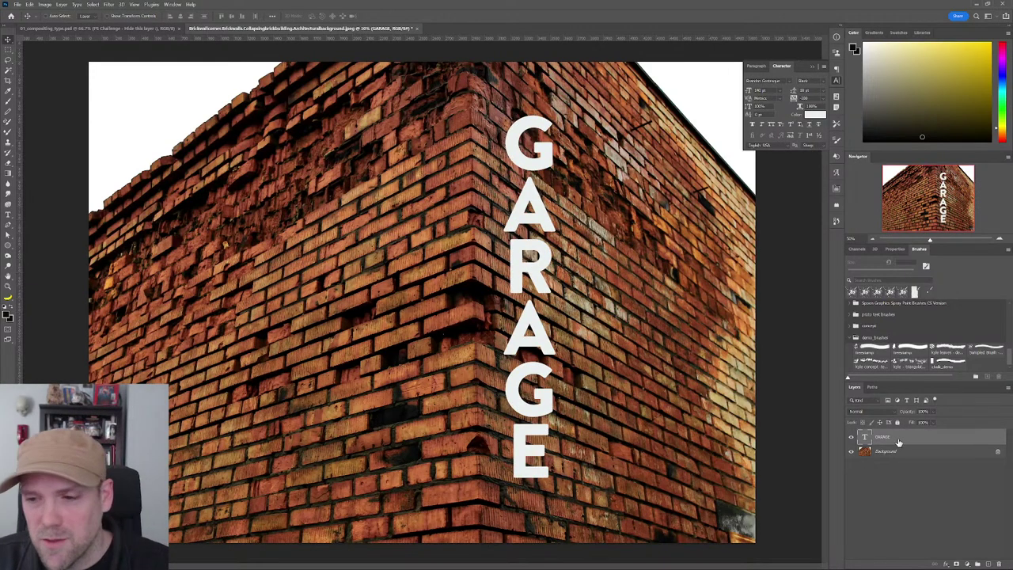
Step: Convert the GARAGE text layer into a smart object
{"action": "right_click", "coordinate": [896, 440]}
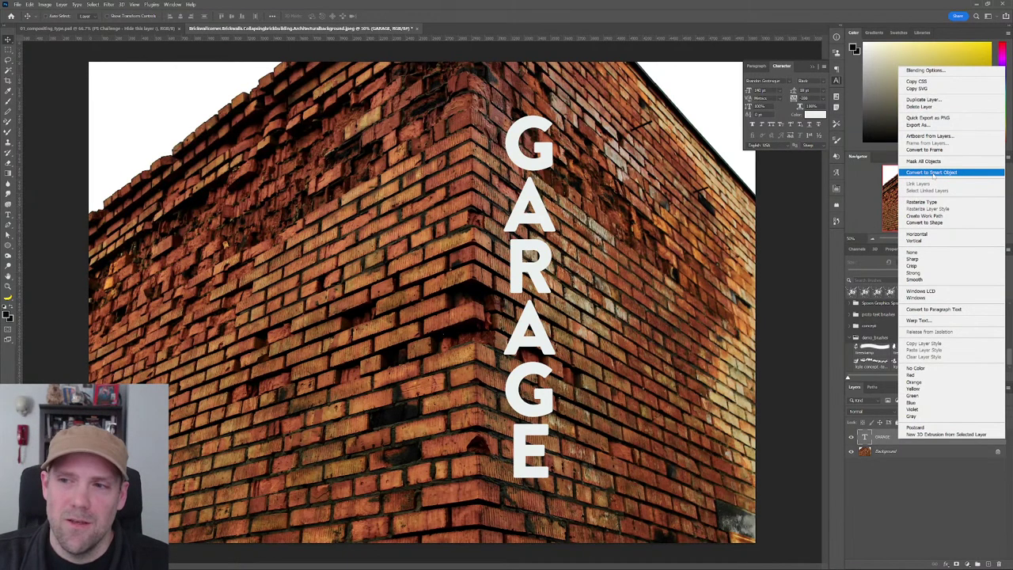
{"action": "left_click", "coordinate": [934, 172]}
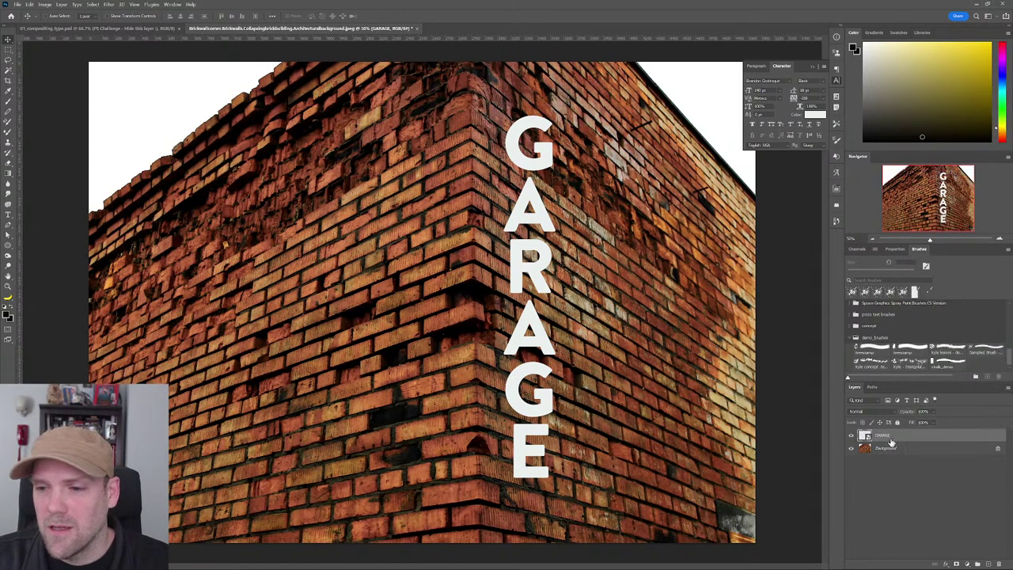
{"action": "left_click", "coordinate": [918, 480]}
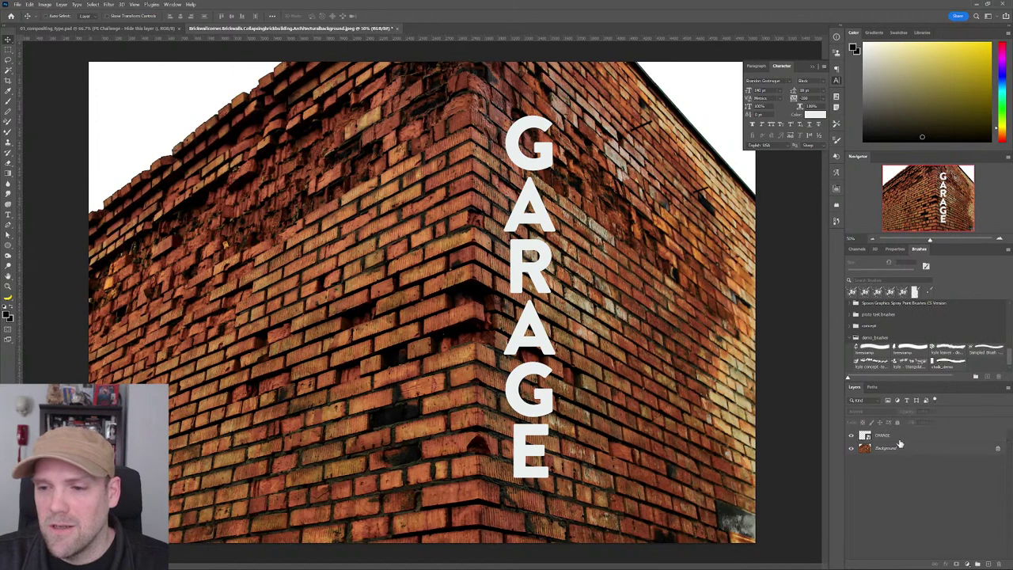
{"action": "right_click", "coordinate": [900, 440]}
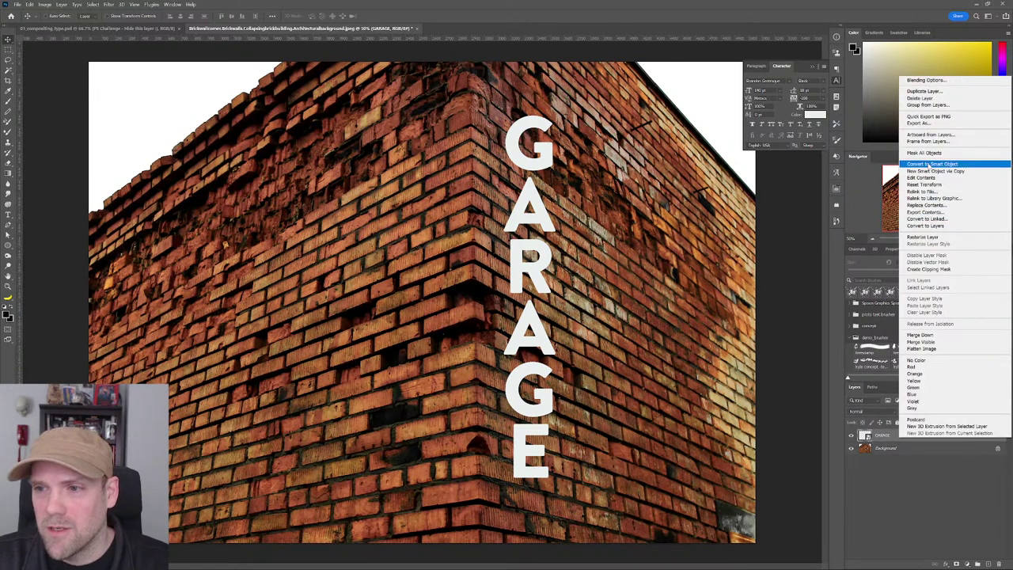
{"action": "left_click", "coordinate": [893, 476]}
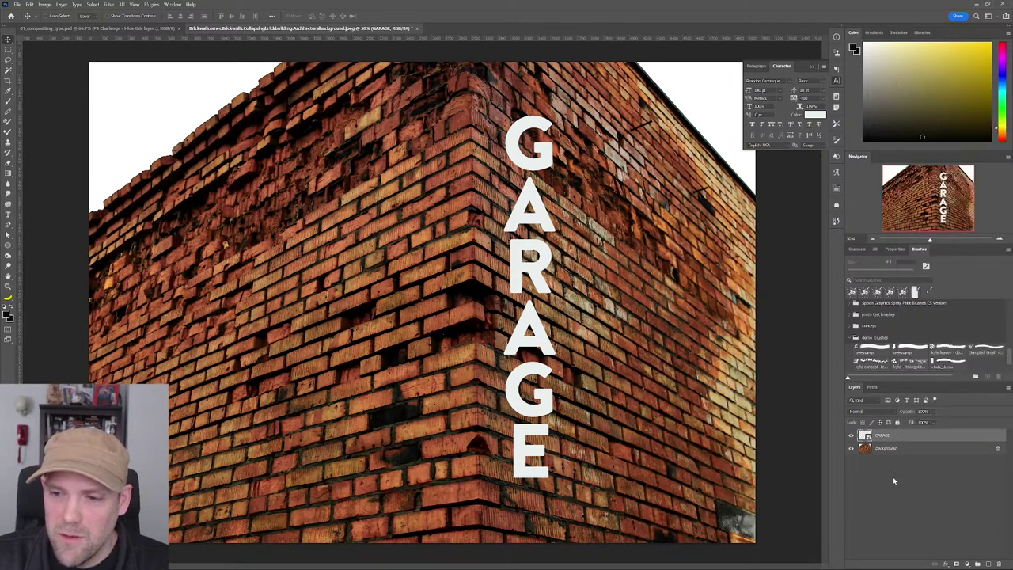
{"action": "left_click", "coordinate": [893, 476]}
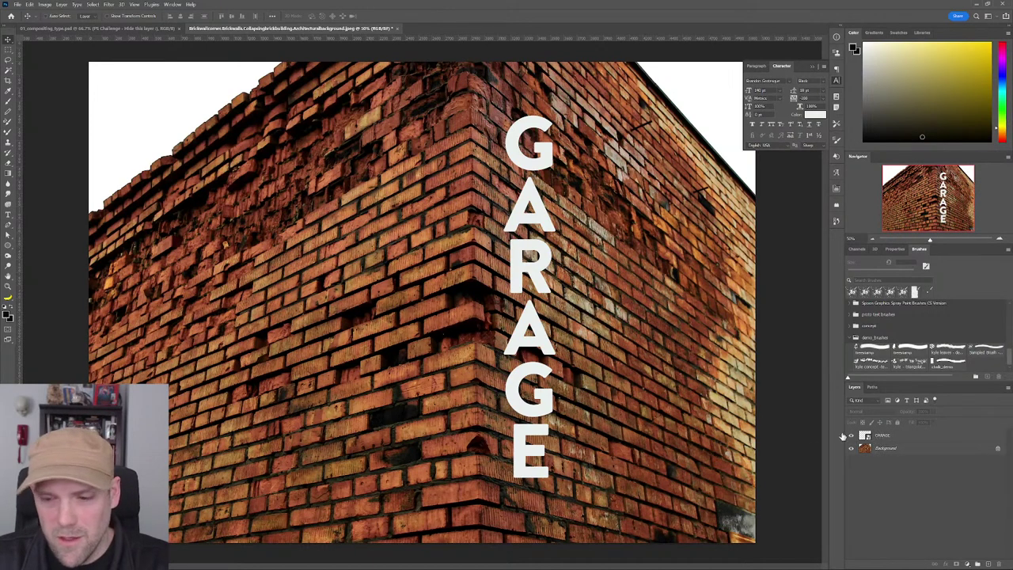
{"action": "left_click", "coordinate": [541, 404]}
Step: Free-transform GARAGE, skewing its top and bottom corners to match the wall's perspective
{"action": "key", "text": "ctrl+t"}
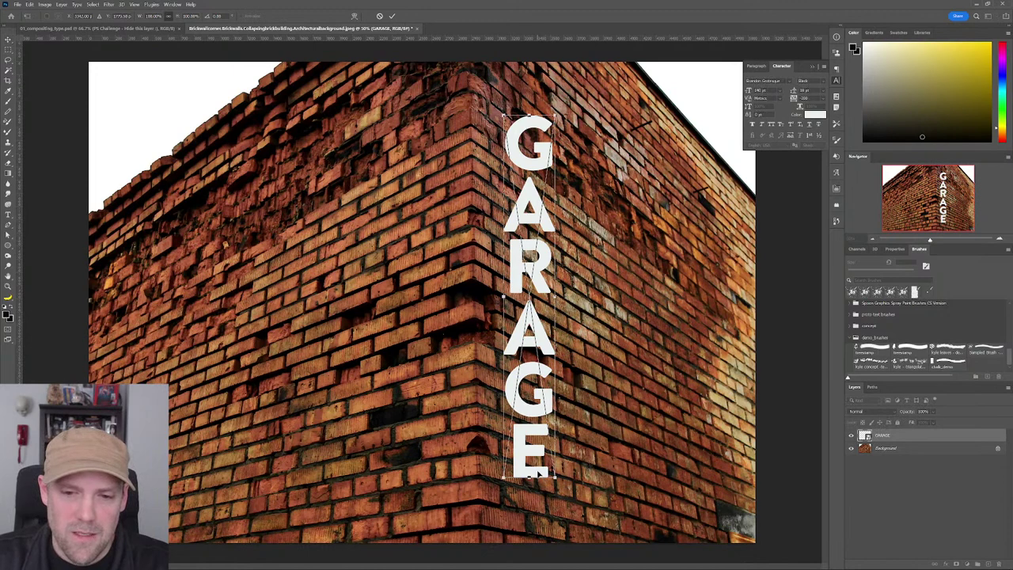
{"action": "mouse_move", "coordinate": [538, 472]}
{"action": "left_mouse_down"}
{"action": "mouse_move", "coordinate": [541, 443]}
{"action": "mouse_move", "coordinate": [553, 473]}
{"action": "mouse_move", "coordinate": [549, 465]}
{"action": "left_mouse_up"}
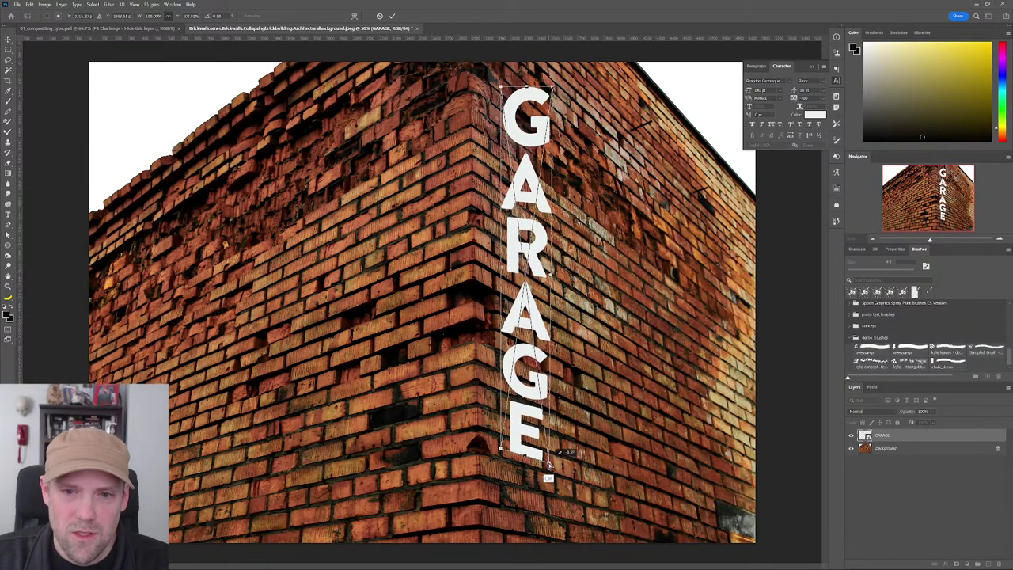
{"action": "left_click_drag", "start_coordinate": [552, 90], "coordinate": [538, 119]}
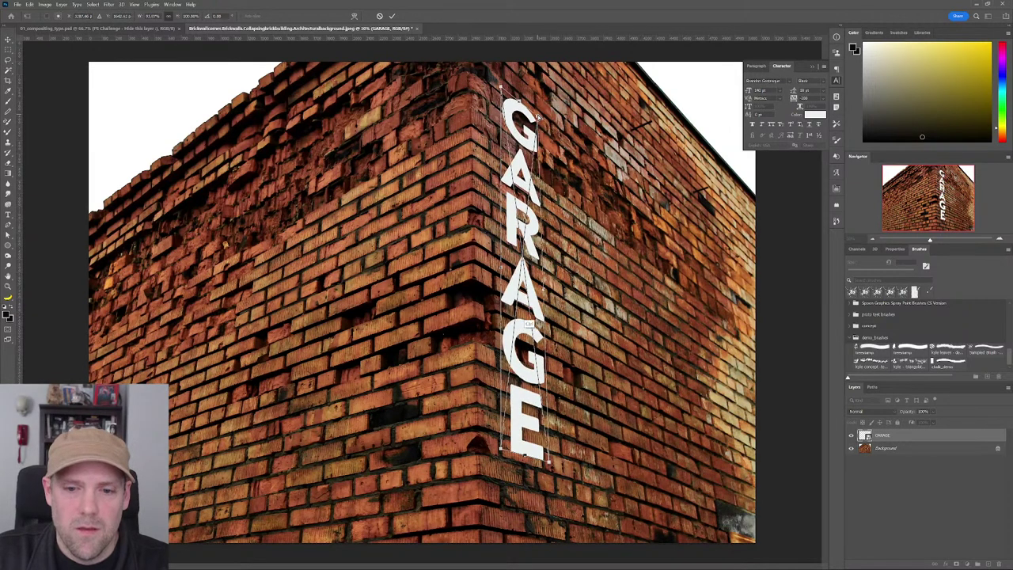
{"action": "left_click_drag", "start_coordinate": [548, 468], "coordinate": [521, 443]}
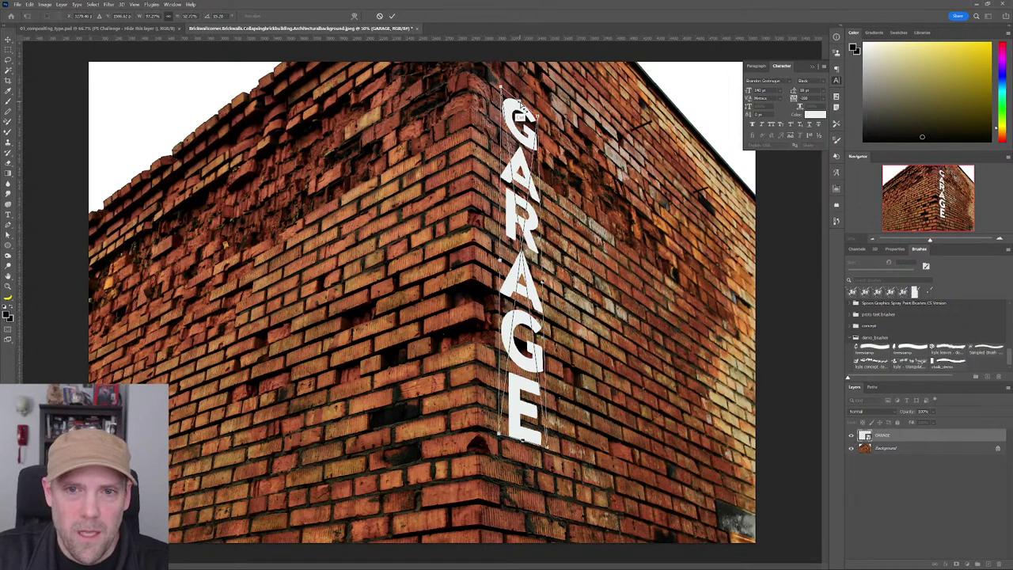
{"action": "left_click_drag", "start_coordinate": [519, 117], "coordinate": [516, 115]}
{"action": "mouse_move", "coordinate": [500, 445]}
{"action": "left_mouse_down"}
{"action": "mouse_move", "coordinate": [495, 436]}
{"action": "mouse_move", "coordinate": [508, 436]}
{"action": "left_mouse_up"}
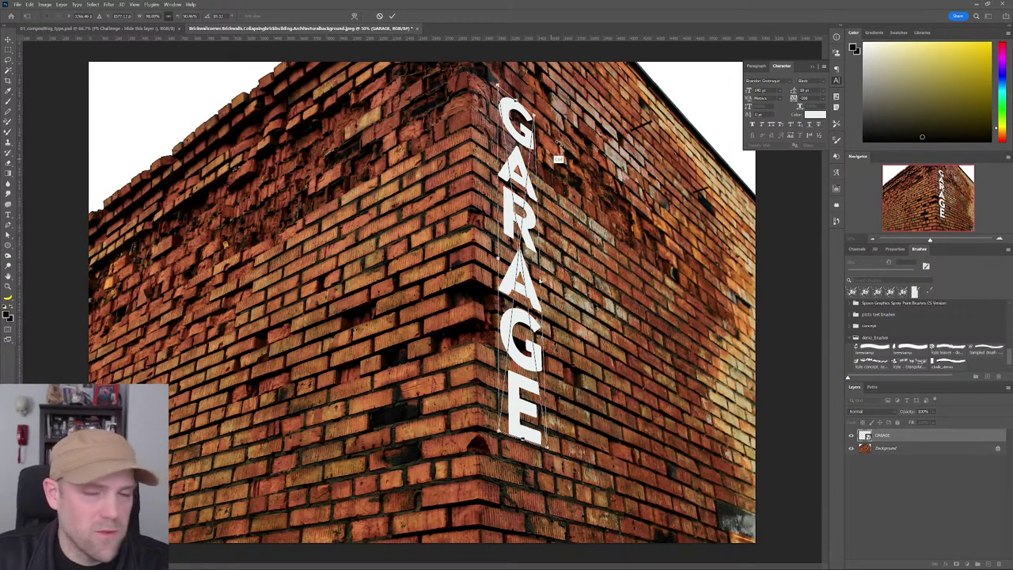
{"action": "left_click_drag", "start_coordinate": [518, 111], "coordinate": [514, 111]}
{"action": "key", "text": "Return"}
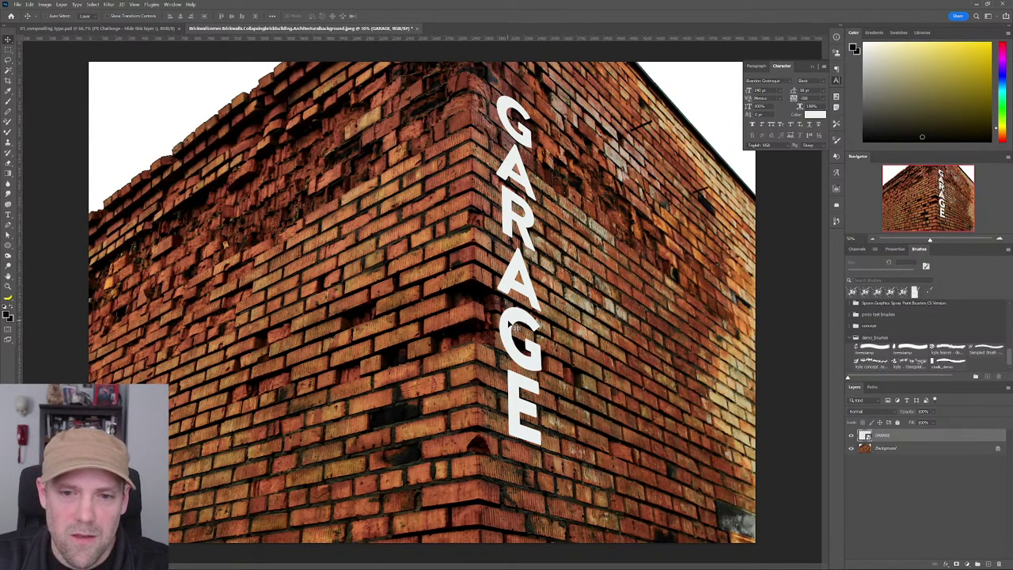
Step: Nudge GARAGE a few pixels right and open Select > Color Range
{"action": "left_click_drag", "start_coordinate": [511, 324], "coordinate": [516, 324]}
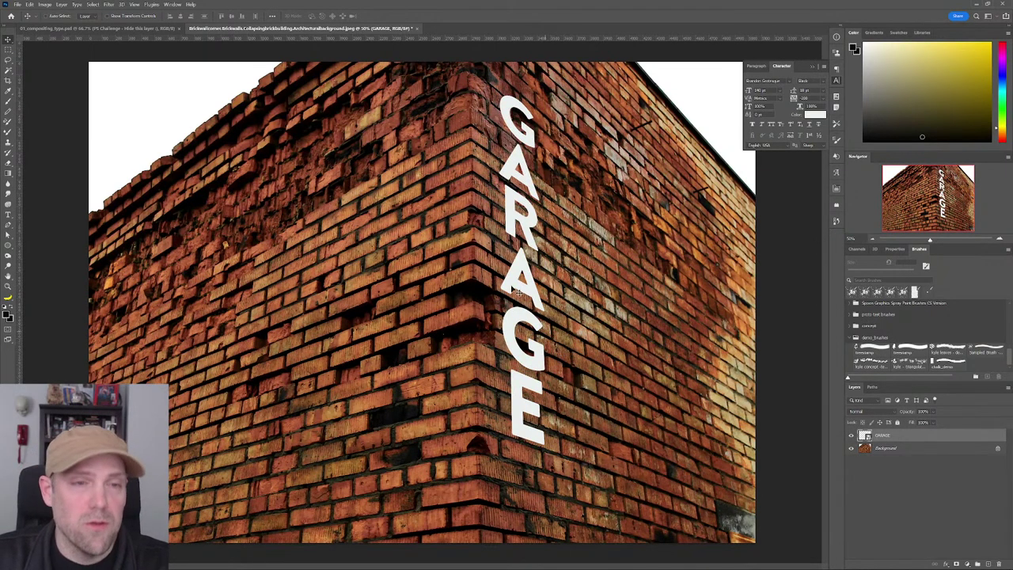
{"action": "left_click", "coordinate": [91, 5]}
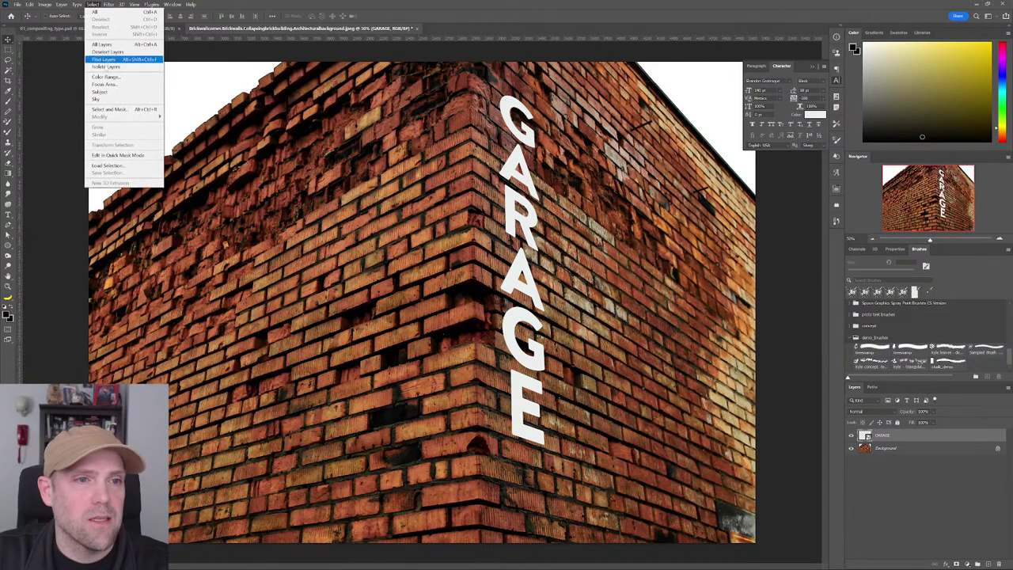
{"action": "left_click", "coordinate": [106, 77]}
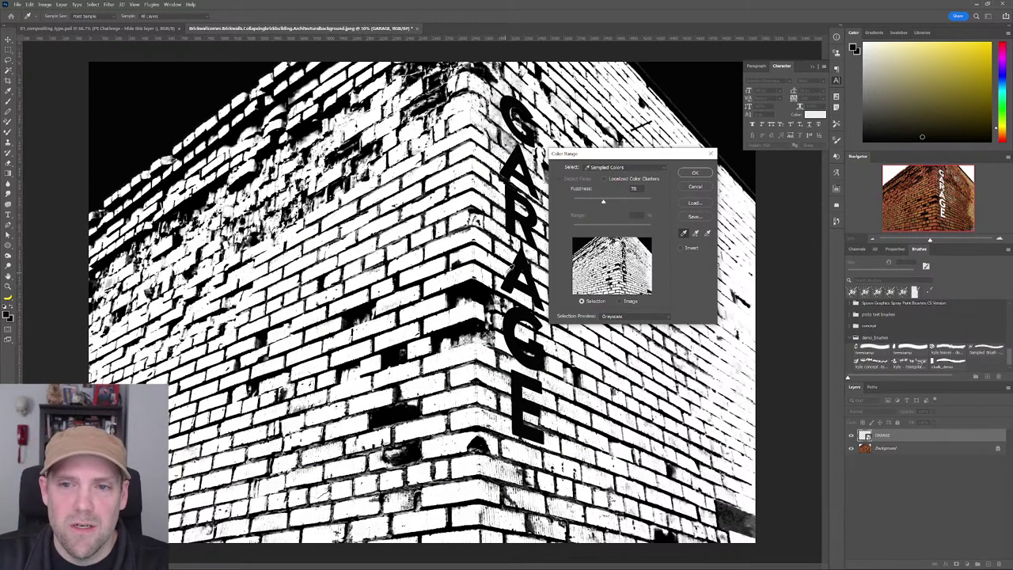
{"action": "left_click", "coordinate": [662, 168]}
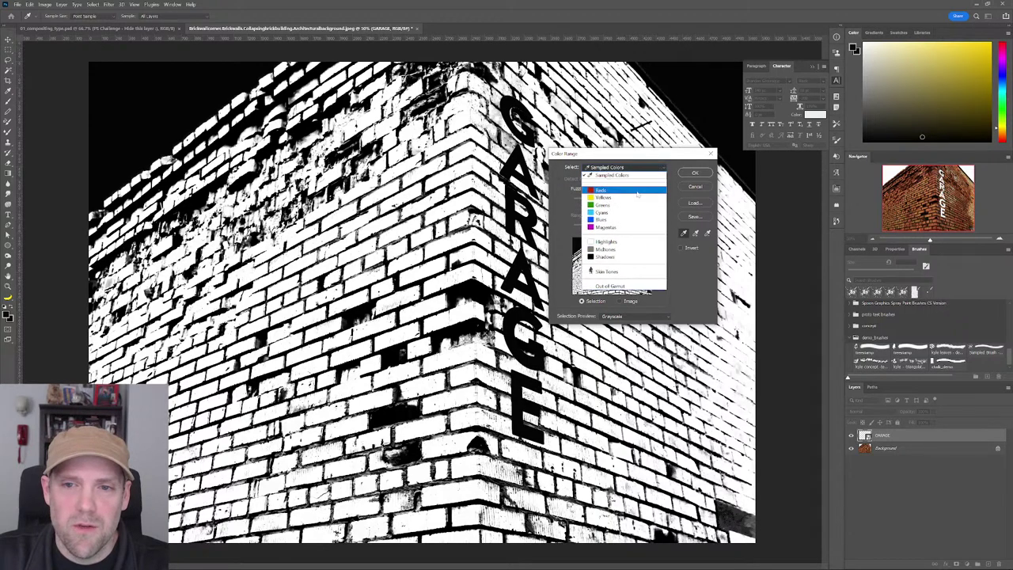
{"action": "left_click", "coordinate": [641, 192]}
{"action": "left_click", "coordinate": [661, 168]}
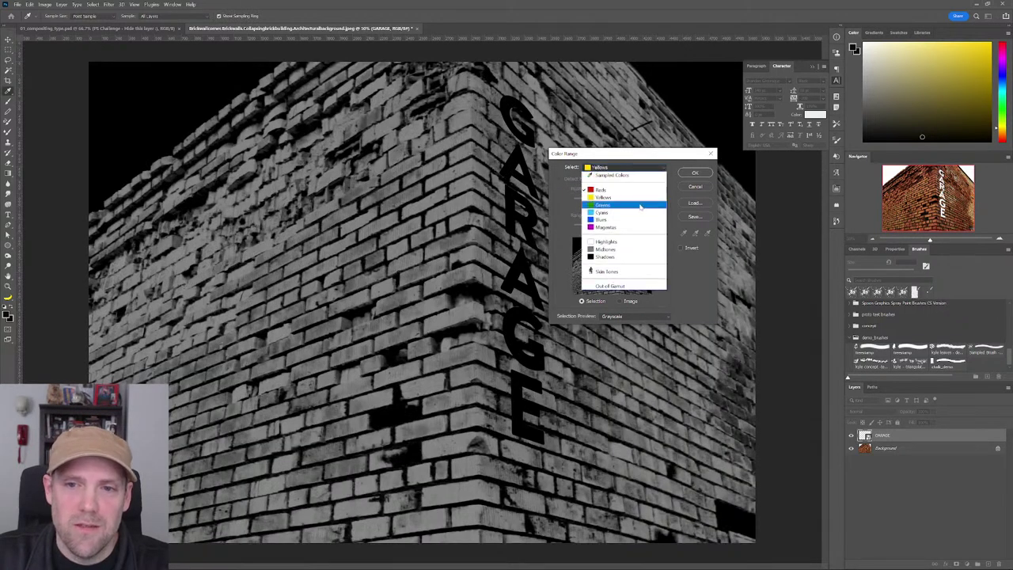
{"action": "left_click", "coordinate": [621, 205]}
{"action": "left_click", "coordinate": [663, 167]}
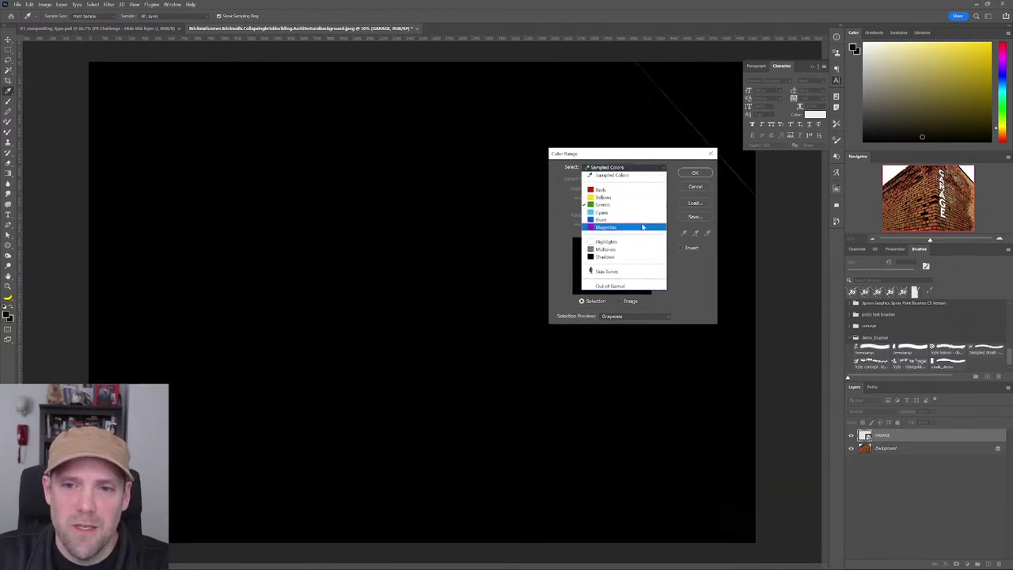
{"action": "left_click", "coordinate": [642, 227]}
{"action": "left_click", "coordinate": [659, 169]}
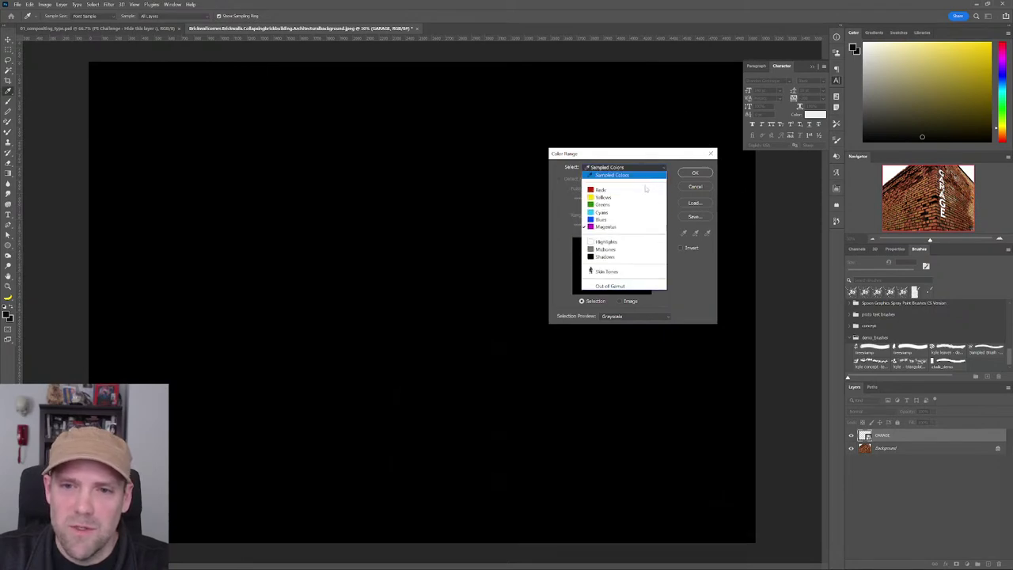
{"action": "left_click", "coordinate": [633, 175]}
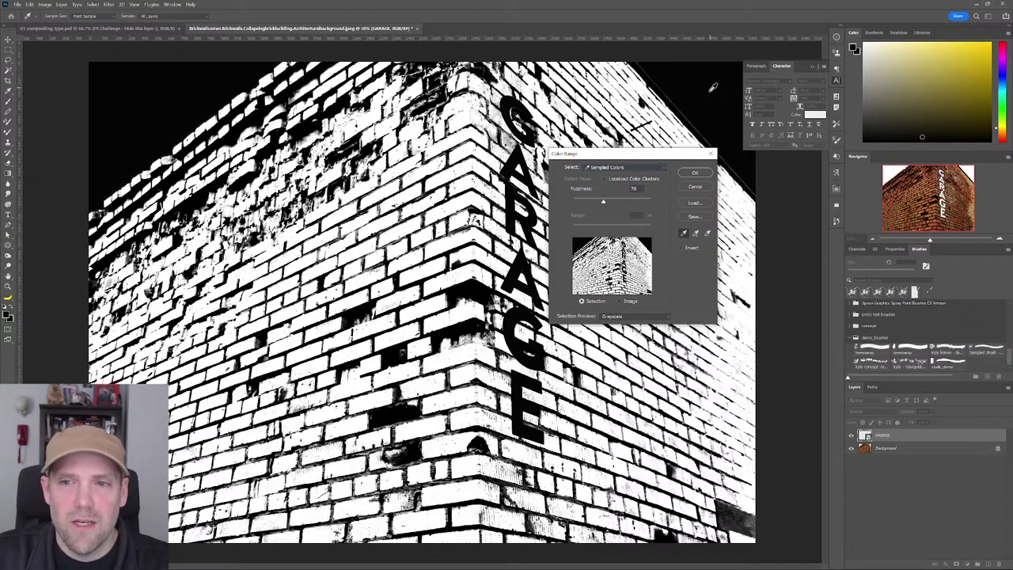
Step: Sample several brick colours with the eyedropper so bricks are selected and mortar excluded
{"action": "left_click", "coordinate": [695, 234]}
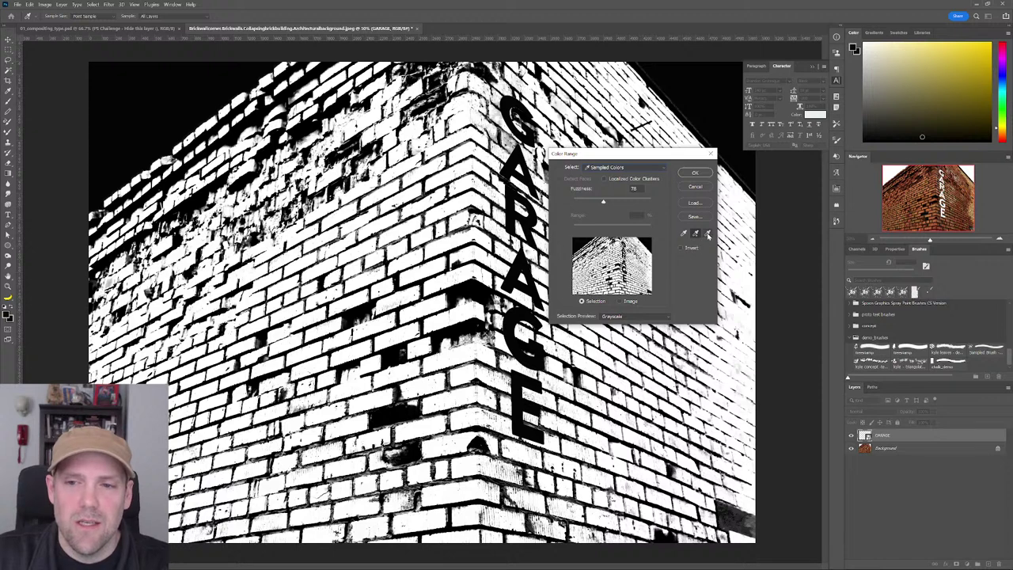
{"action": "left_click", "coordinate": [707, 234]}
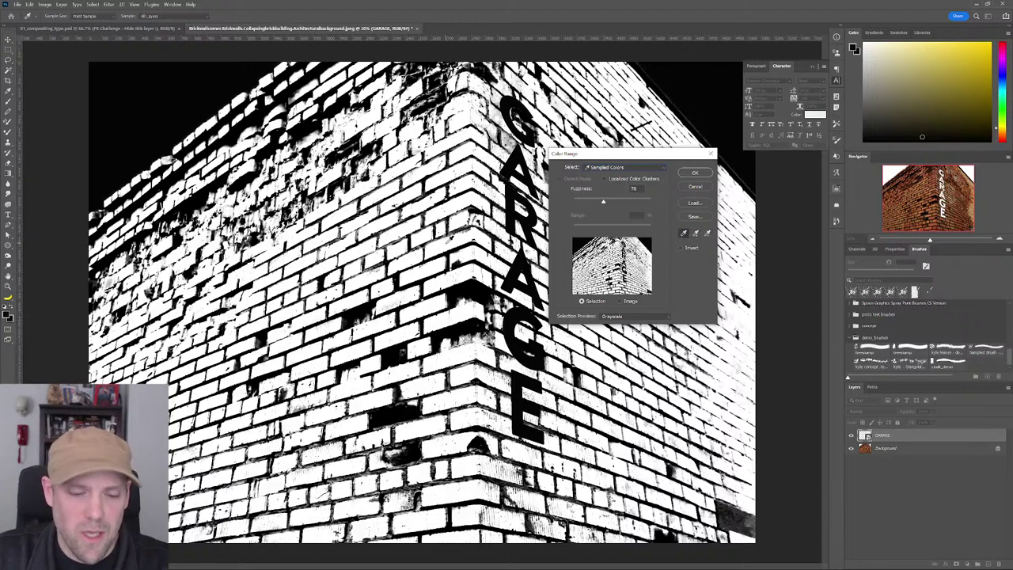
{"action": "key", "text": "alt"}
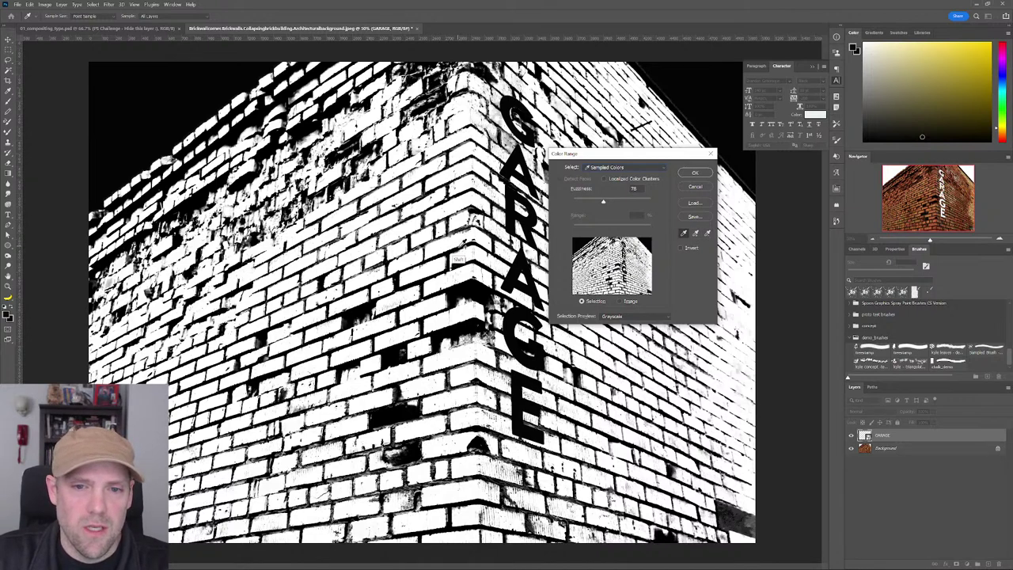
{"action": "left_click", "coordinate": [461, 289], "text": "shift"}
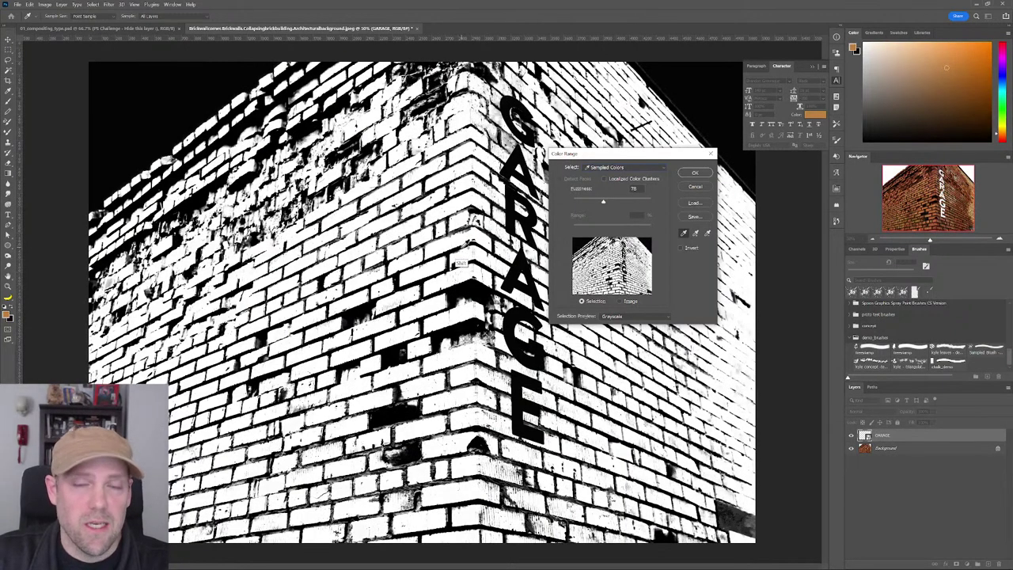
{"action": "left_click", "coordinate": [442, 269], "text": "shift"}
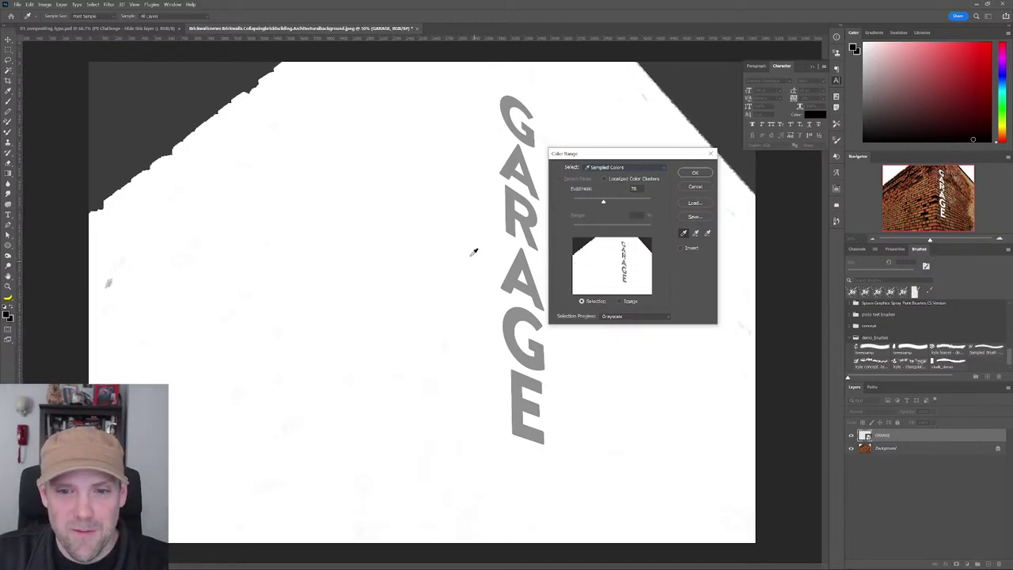
{"action": "left_click", "coordinate": [446, 239], "text": "shift"}
{"action": "left_click", "coordinate": [447, 238]}
{"action": "left_click", "coordinate": [458, 229]}
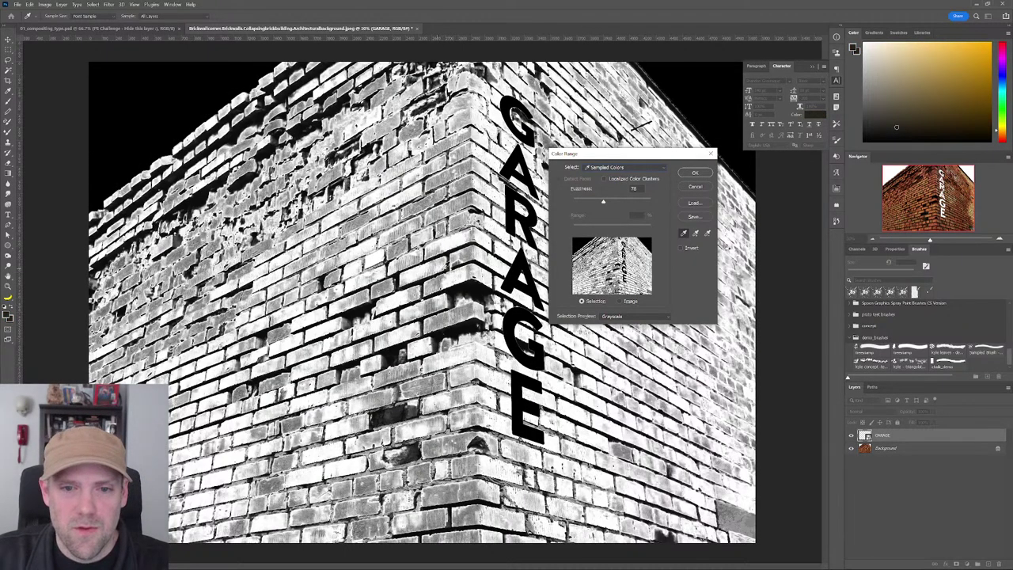
{"action": "left_click", "coordinate": [459, 252], "text": "shift"}
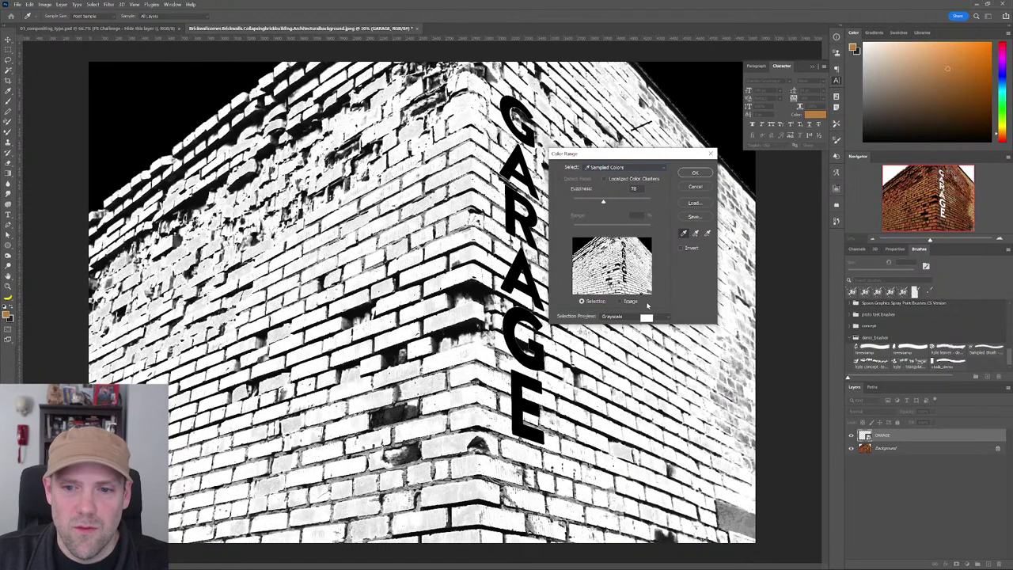
{"action": "left_click", "coordinate": [665, 318]}
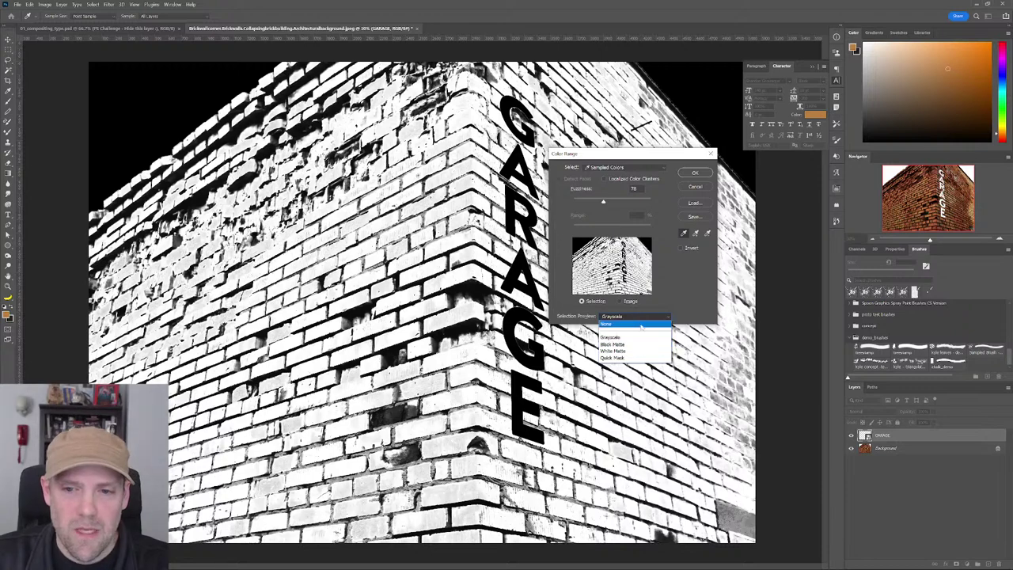
Step: Resample bricks, then compare the selection in None, Grayscale and Black Matte previews
{"action": "left_click", "coordinate": [644, 325]}
{"action": "left_click", "coordinate": [469, 252]}
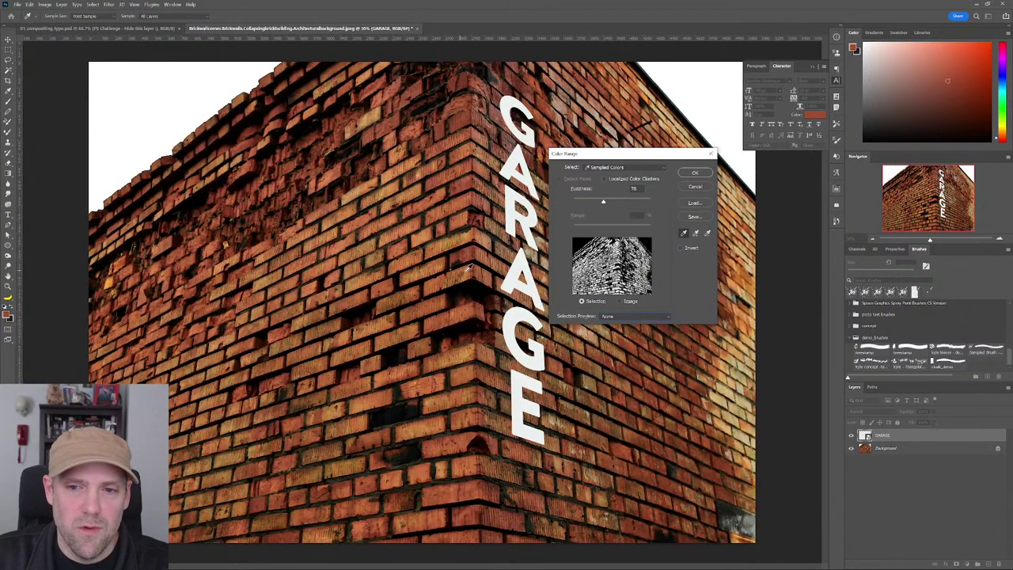
{"action": "left_click", "coordinate": [468, 269]}
{"action": "left_click", "coordinate": [447, 236]}
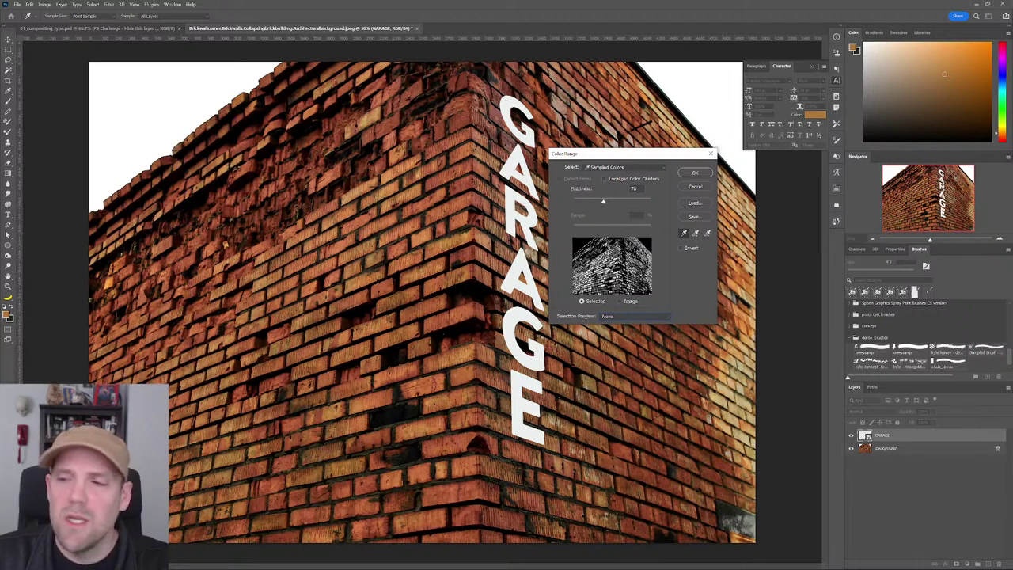
{"action": "left_click", "coordinate": [666, 319]}
{"action": "left_click", "coordinate": [629, 338]}
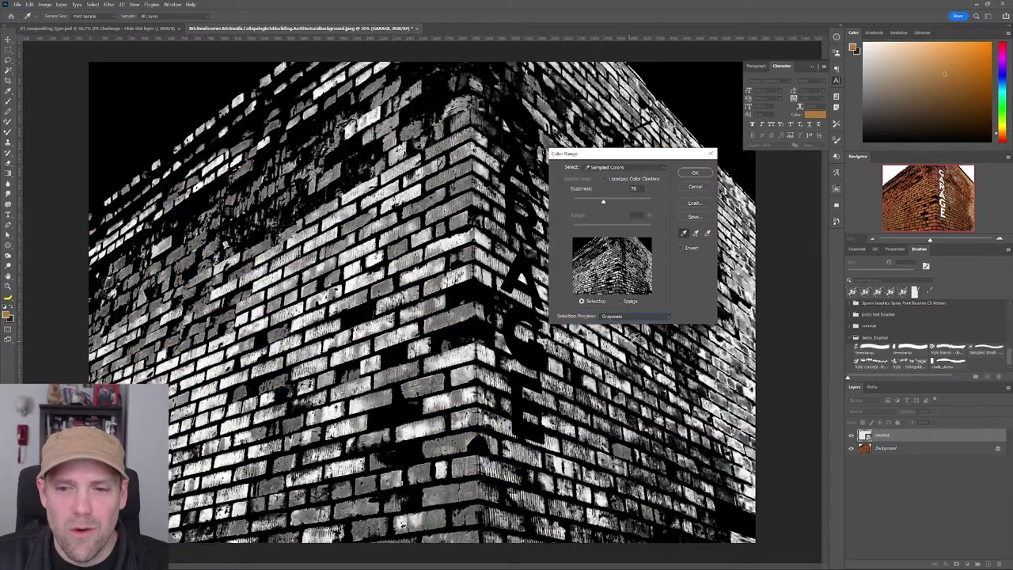
{"action": "left_click", "coordinate": [666, 321]}
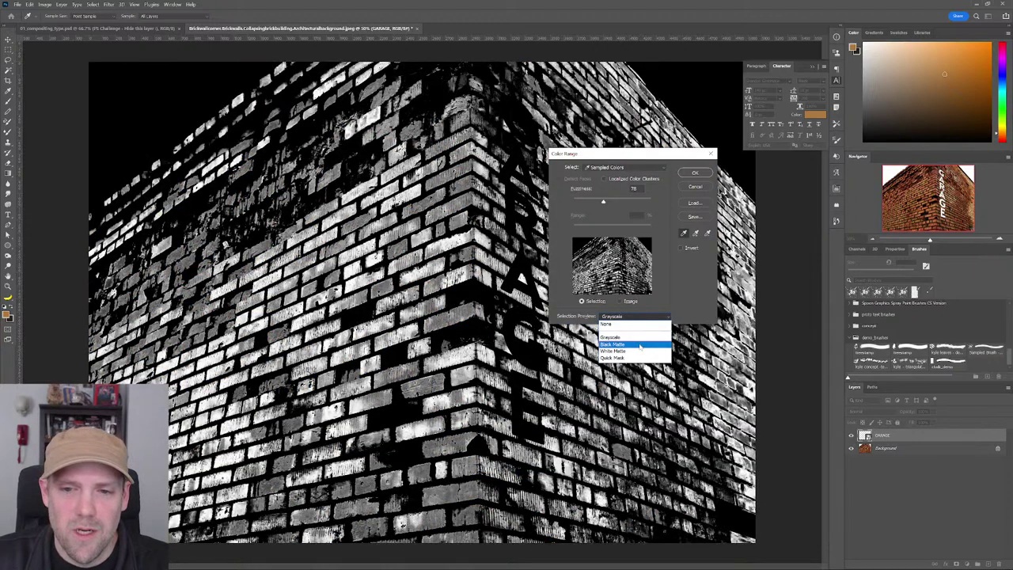
{"action": "left_click", "coordinate": [639, 346]}
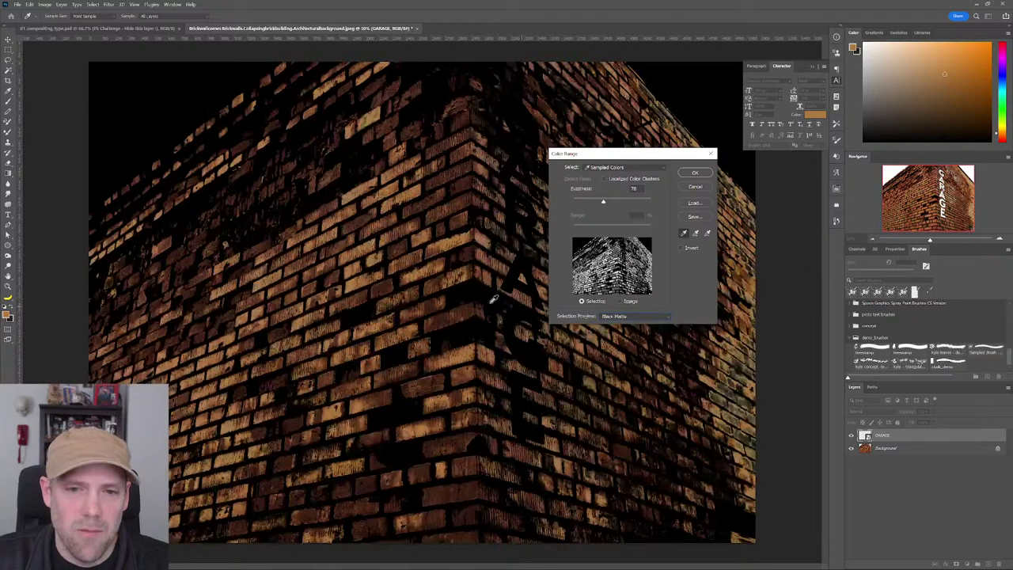
Step: Add nine more brick colour samples while viewing the Black Matte preview
{"action": "left_click", "coordinate": [470, 251], "text": "shift"}
{"action": "left_click", "coordinate": [468, 251], "text": "shift"}
{"action": "left_click", "coordinate": [465, 245], "text": "shift"}
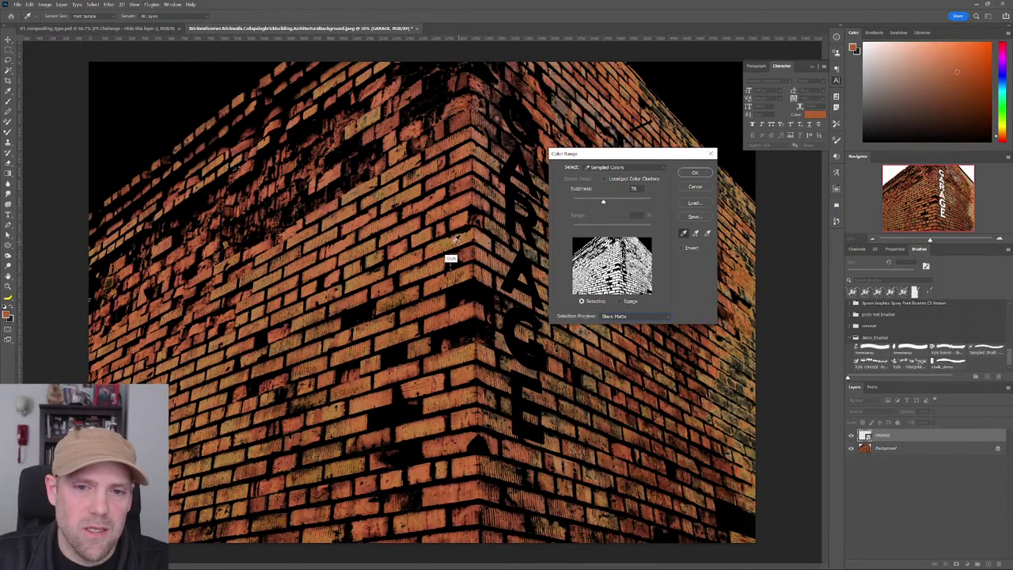
{"action": "left_click", "coordinate": [465, 215], "text": "shift"}
{"action": "left_click", "coordinate": [467, 207], "text": "shift"}
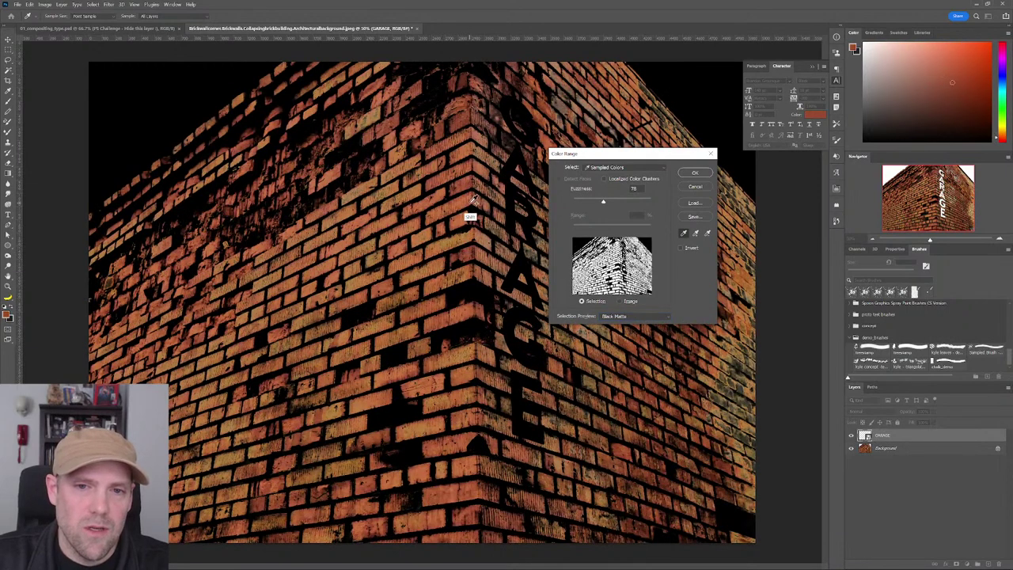
{"action": "left_click", "coordinate": [471, 207], "text": "shift"}
{"action": "left_click", "coordinate": [474, 213], "text": "shift"}
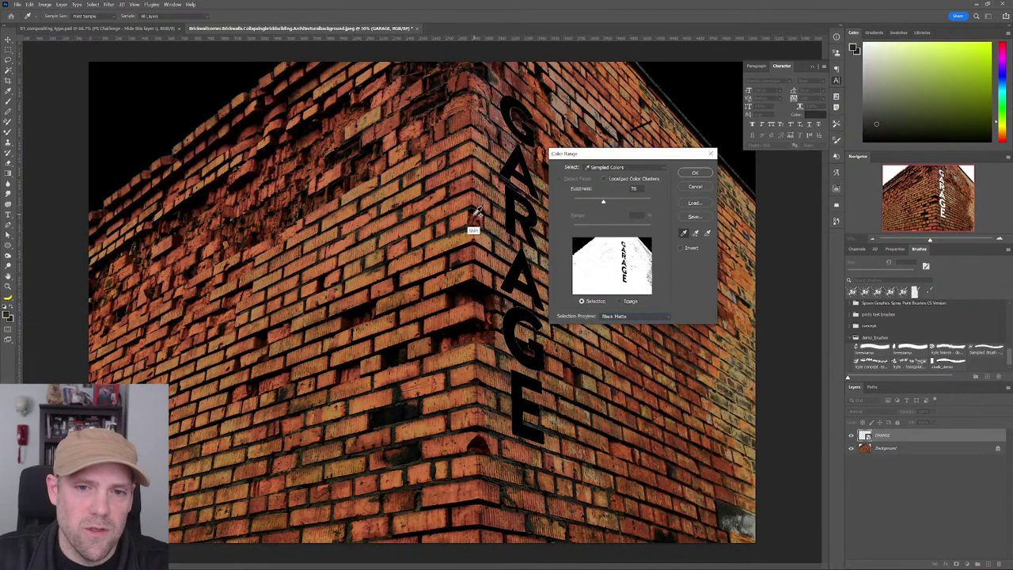
{"action": "left_click", "coordinate": [475, 213], "text": "shift"}
{"action": "left_click", "coordinate": [498, 316], "text": "shift"}
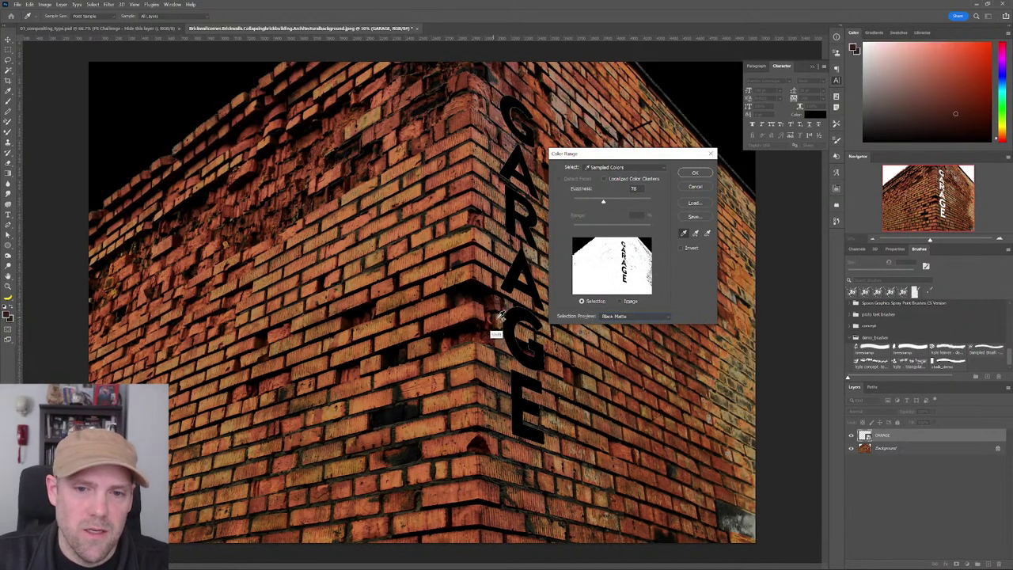
Step: Check the White Matte preview, return to Grayscale, and resample two bricks
{"action": "left_click", "coordinate": [636, 316]}
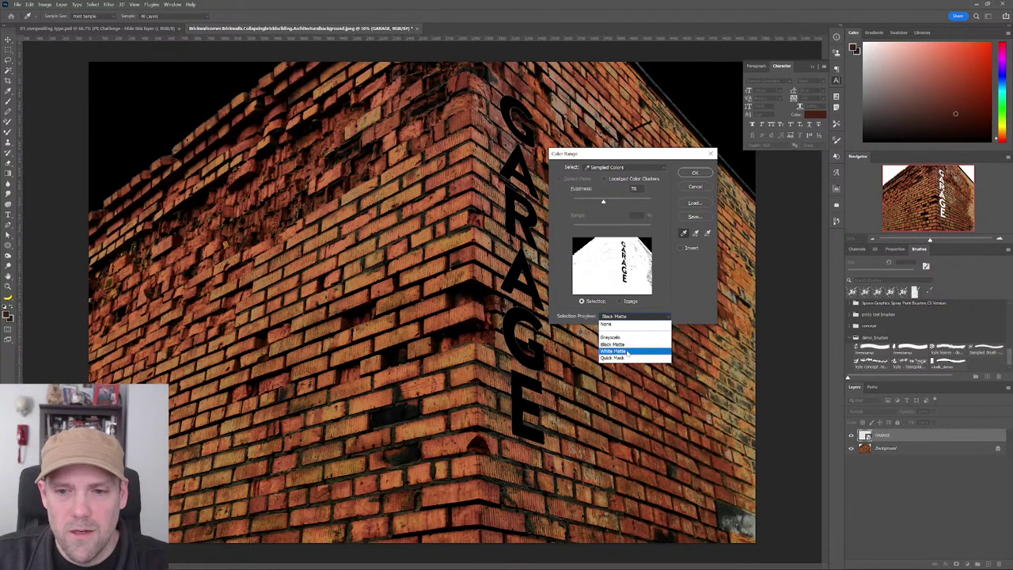
{"action": "left_click", "coordinate": [627, 352]}
{"action": "left_click", "coordinate": [645, 317]}
{"action": "left_click", "coordinate": [625, 332]}
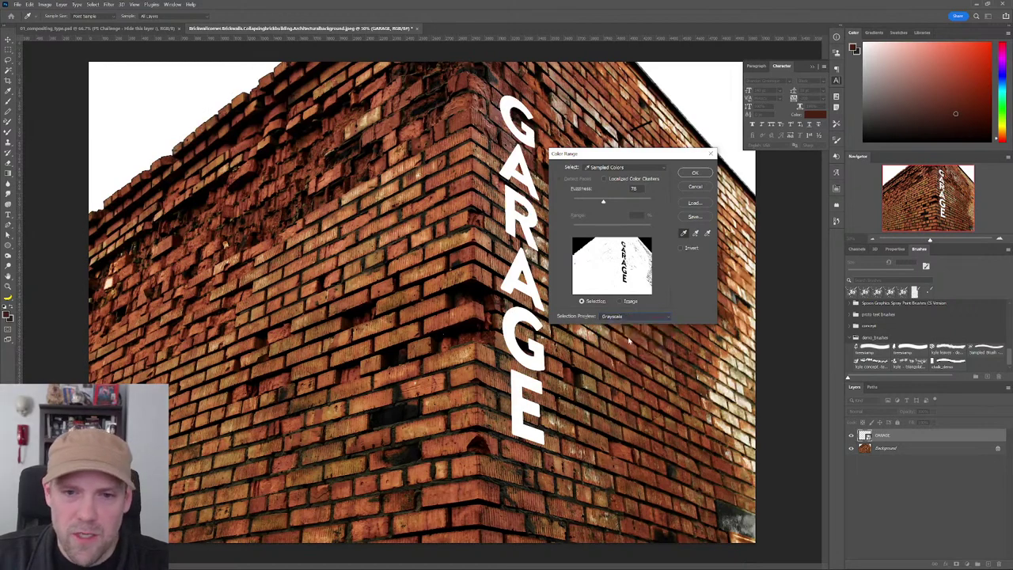
{"action": "left_click", "coordinate": [464, 227]}
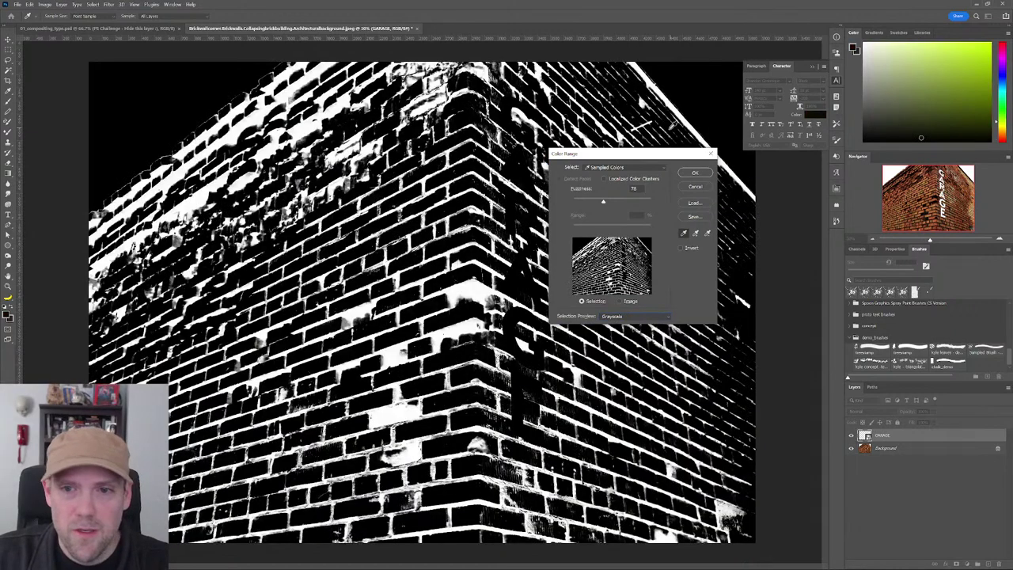
{"action": "left_click", "coordinate": [456, 239]}
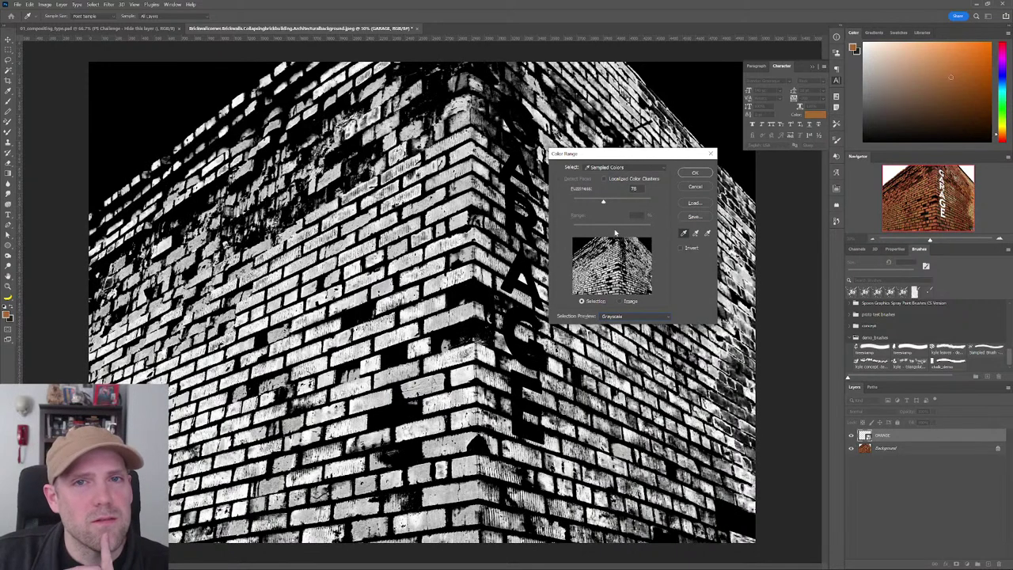
Step: Try Localized Color Clusters, then cancel Color Range without making a selection
{"action": "left_click", "coordinate": [604, 179]}
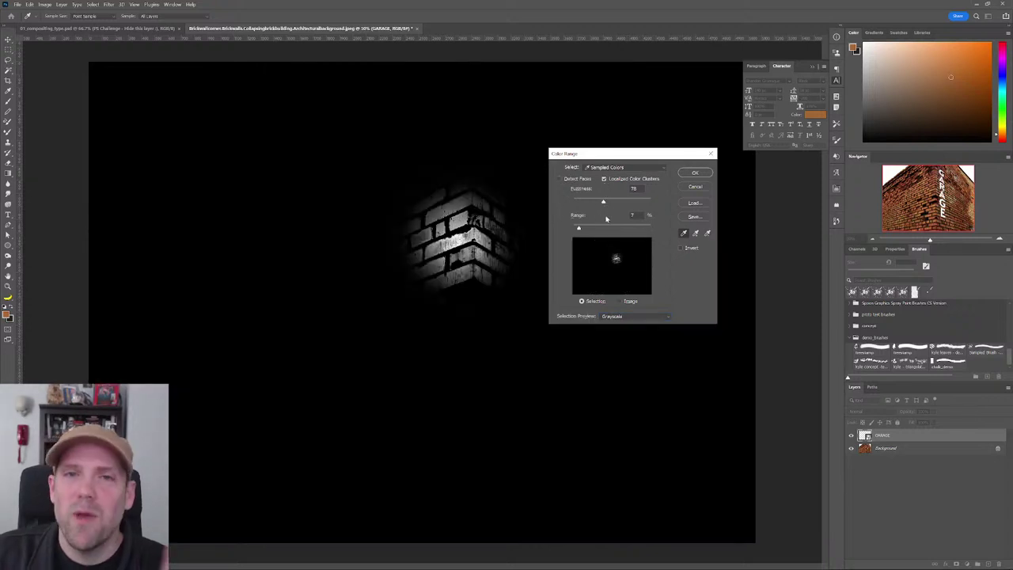
{"action": "left_click", "coordinate": [695, 188]}
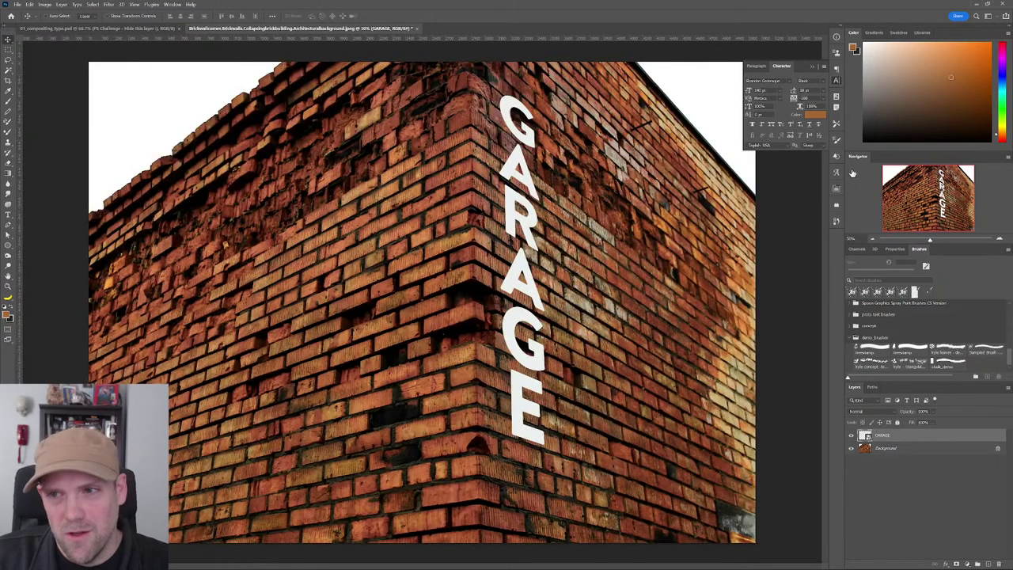
Step: Open the Floral fields poppy photo from the PS CHALLENGES library as a new document
{"action": "left_click", "coordinate": [922, 33]}
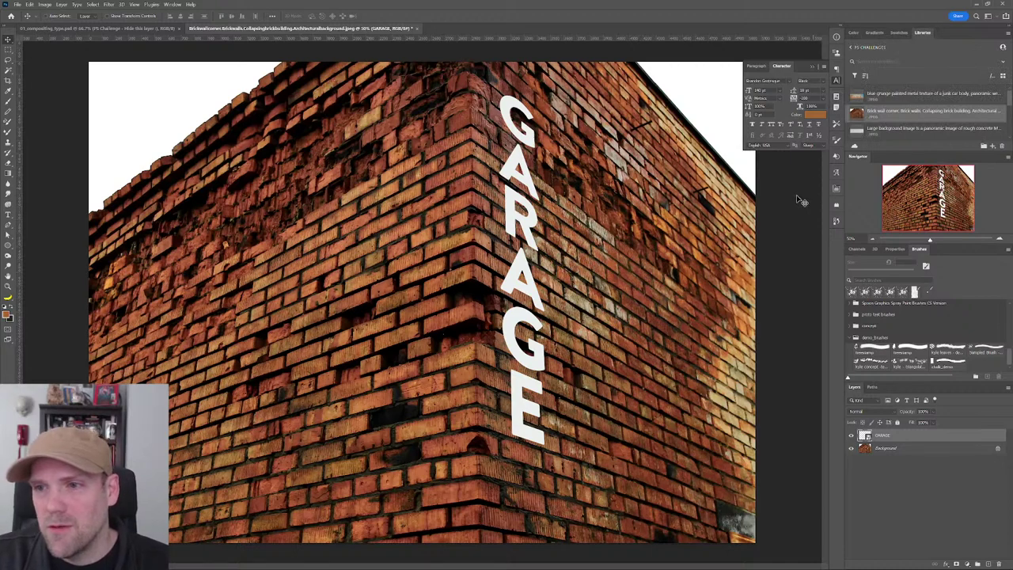
{"action": "scroll", "coordinate": [910, 103], "scroll_direction": "down", "scroll_amount": 3}
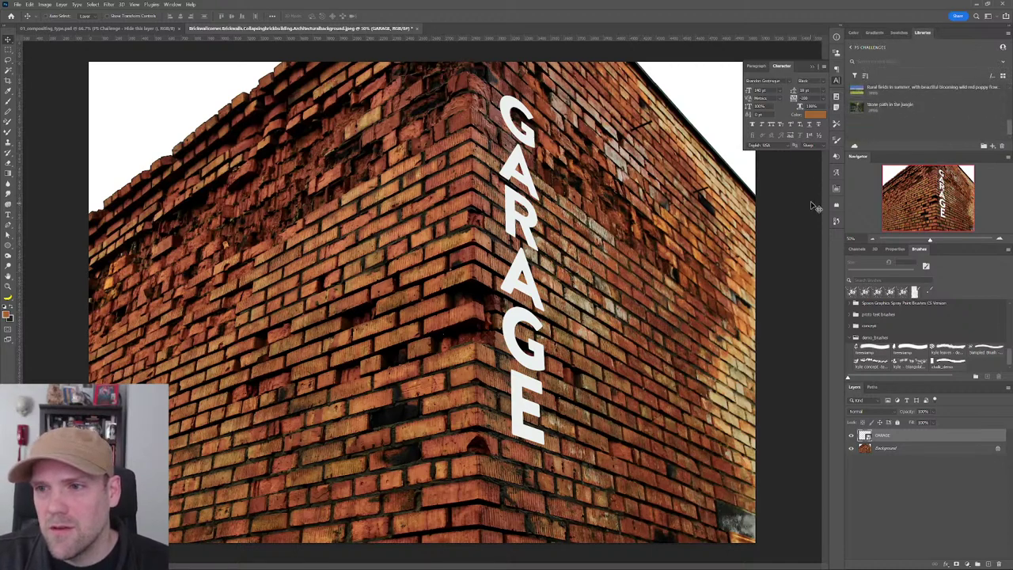
{"action": "double_click", "coordinate": [857, 89]}
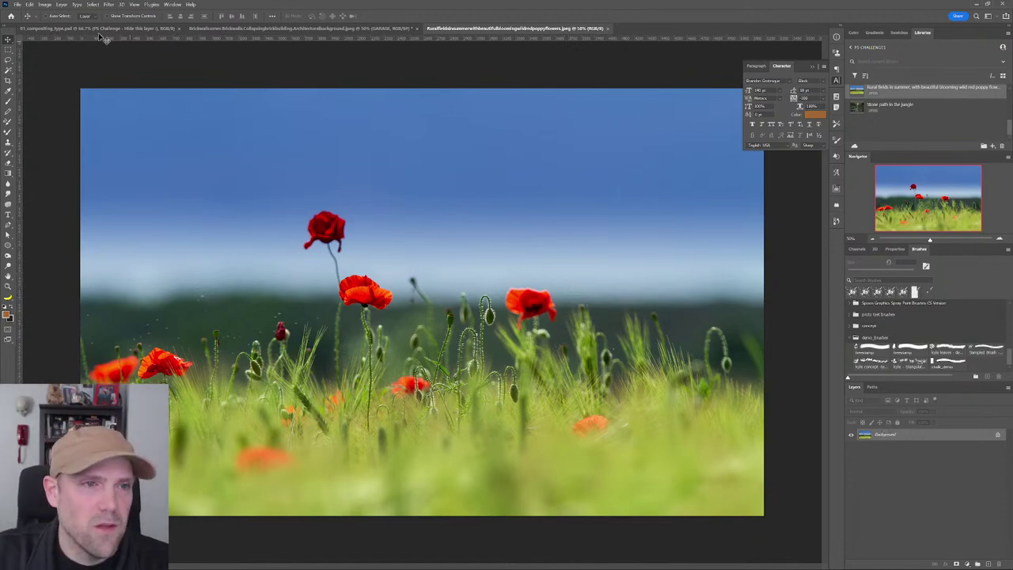
Step: Start a Color Range selection by sampling a poppy's red, previewed as a greyscale mask
{"action": "left_click", "coordinate": [92, 5]}
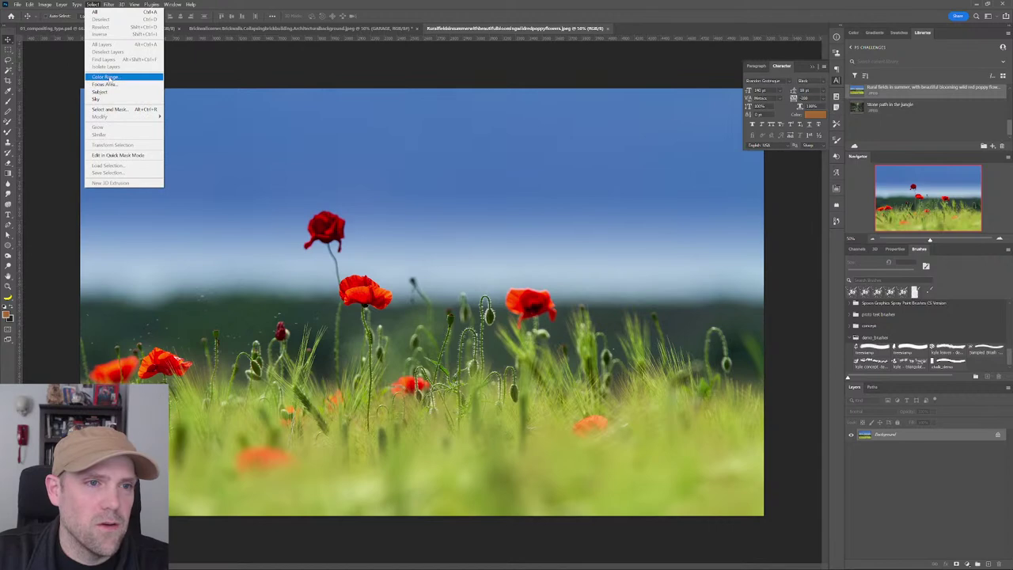
{"action": "left_click", "coordinate": [106, 76]}
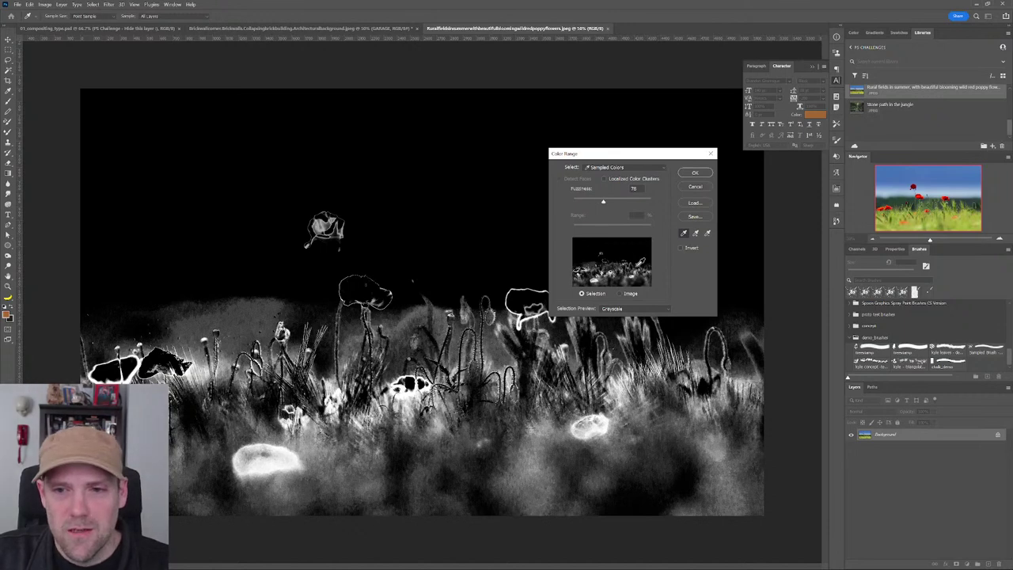
{"action": "left_click", "coordinate": [624, 308]}
{"action": "left_click", "coordinate": [624, 315]}
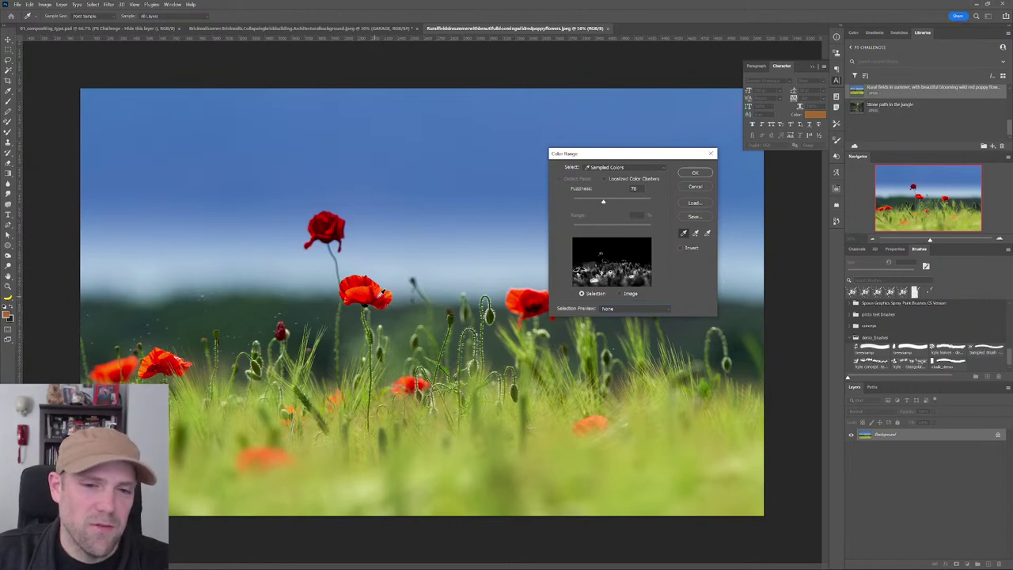
{"action": "left_click", "coordinate": [375, 288]}
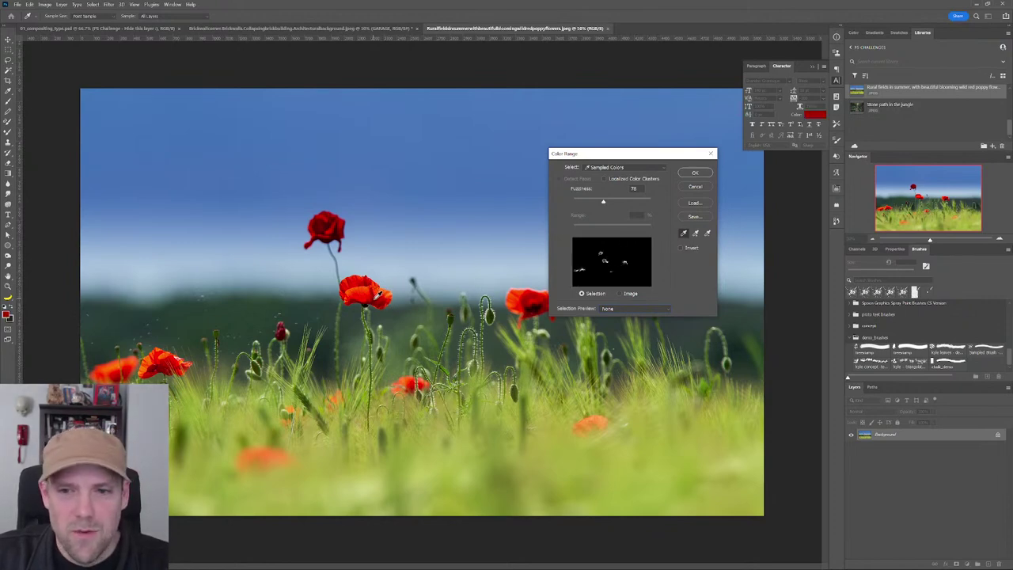
{"action": "left_click", "coordinate": [650, 309]}
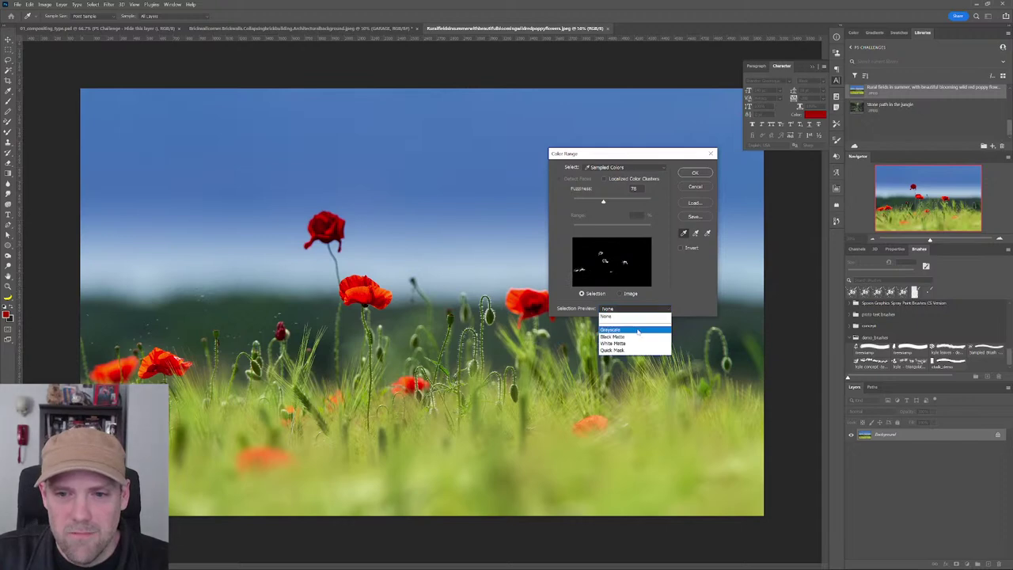
{"action": "left_click", "coordinate": [638, 330]}
Step: Add more poppy red and enable Localized Color Clusters to limit the selection to one poppy
{"action": "left_click", "coordinate": [381, 294], "text": "shift"}
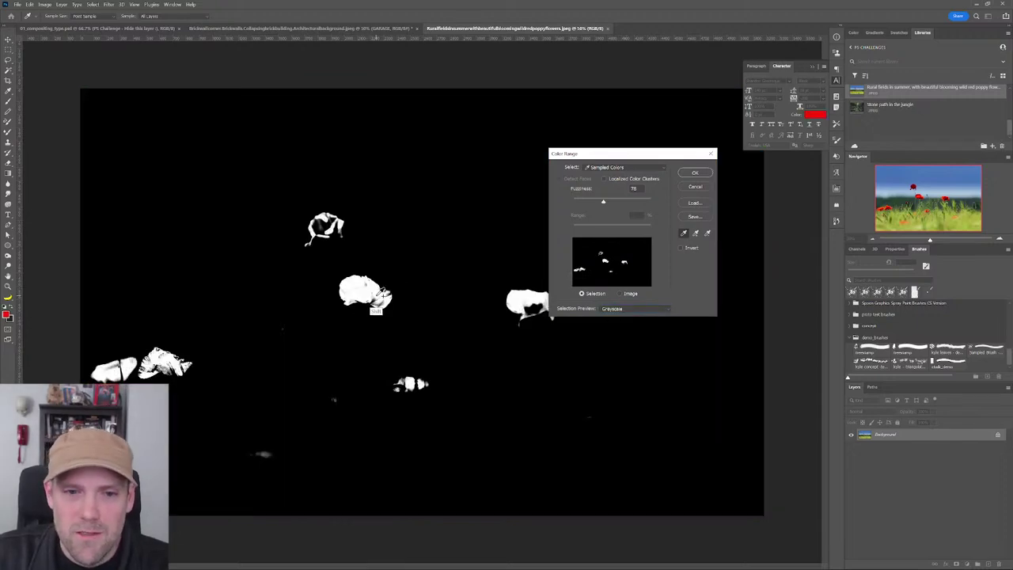
{"action": "left_click", "coordinate": [379, 318], "text": "shift"}
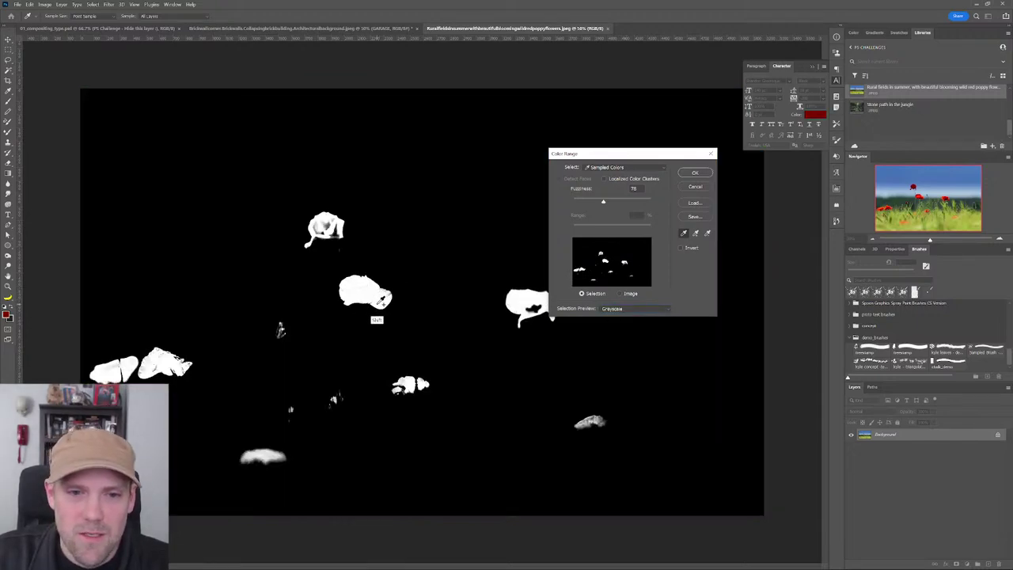
{"action": "left_click", "coordinate": [604, 179]}
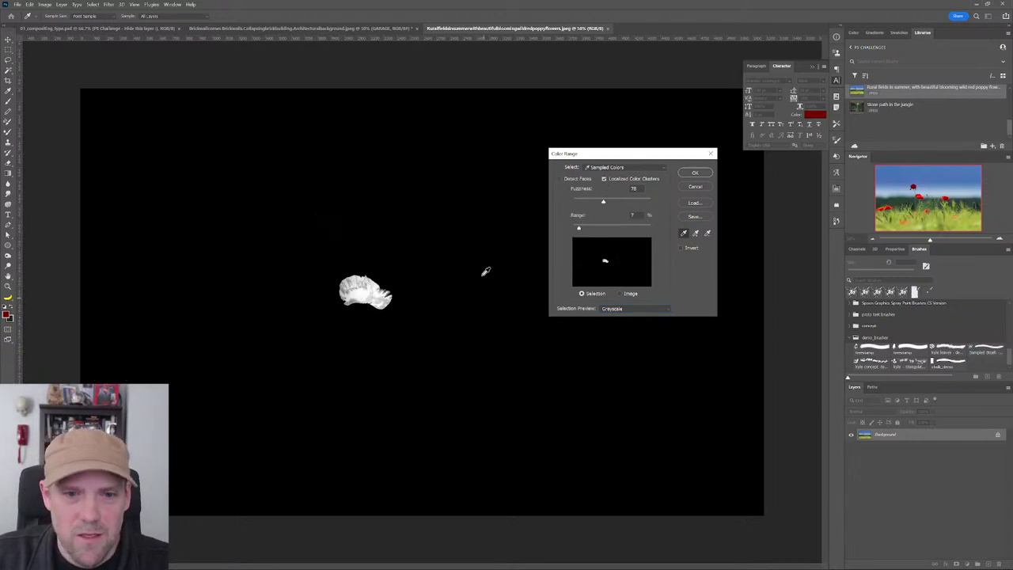
{"action": "left_click", "coordinate": [316, 236]}
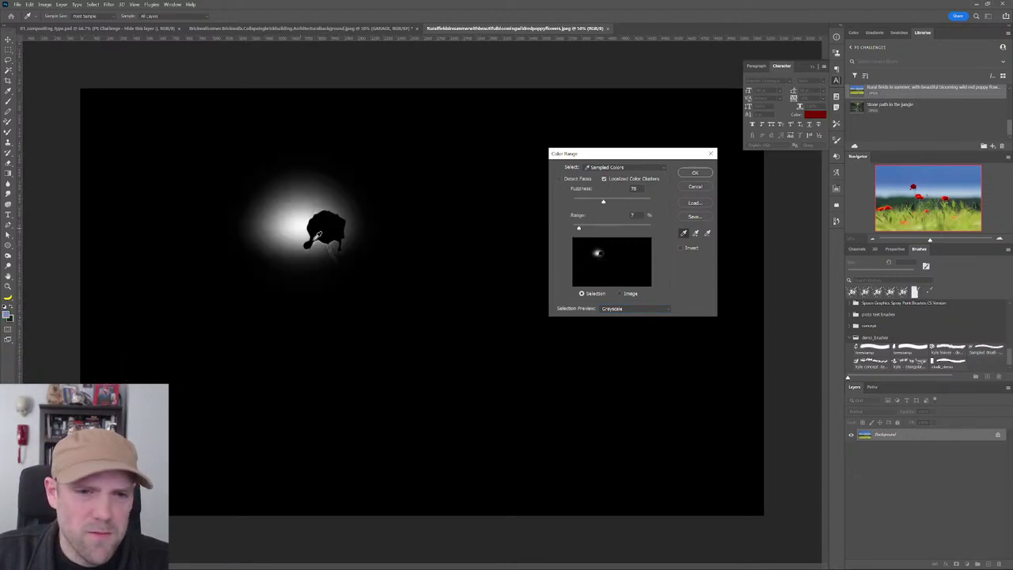
{"action": "left_click", "coordinate": [320, 227]}
{"action": "left_click", "coordinate": [322, 228], "text": "shift"}
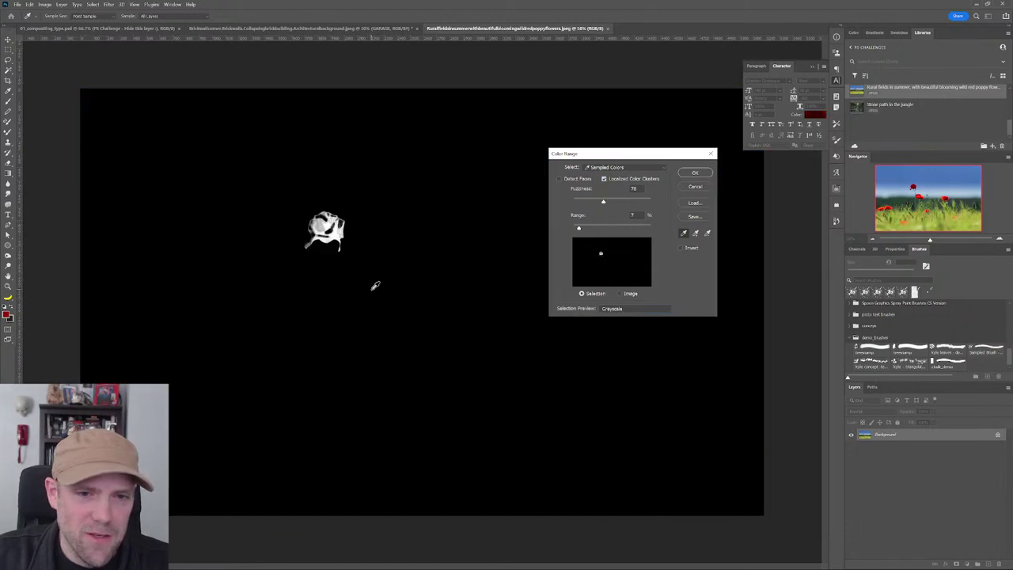
{"action": "left_click", "coordinate": [372, 290]}
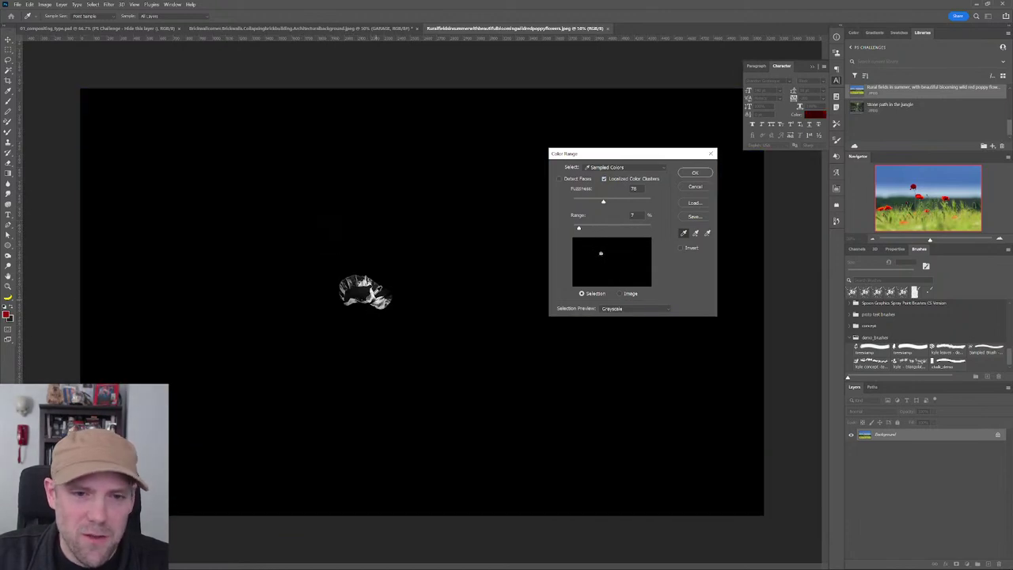
{"action": "left_click", "coordinate": [370, 294], "text": "shift"}
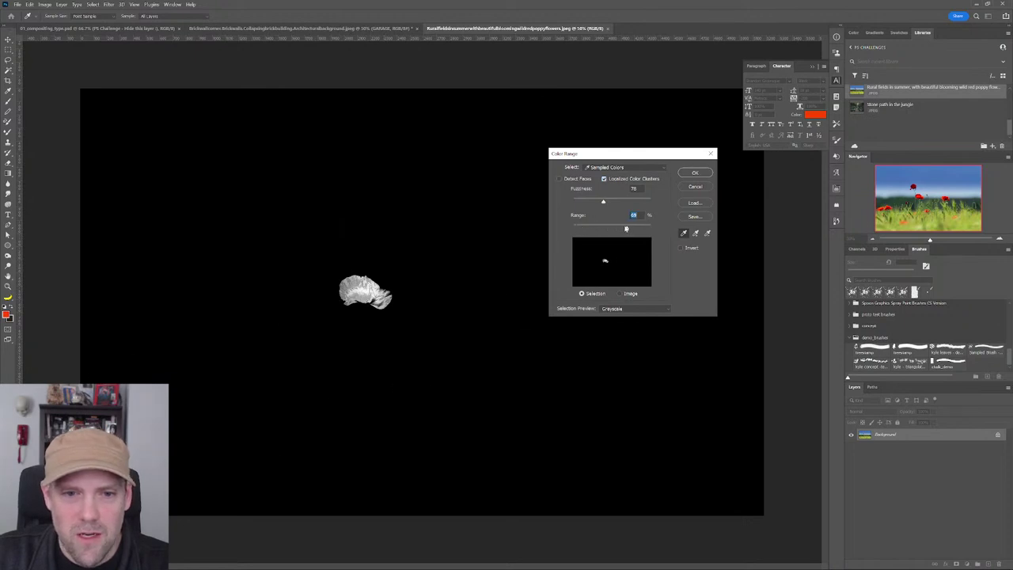
Step: Narrow the Range slider to about 8% and resample red around the upper poppy
{"action": "left_click_drag", "start_coordinate": [626, 228], "coordinate": [596, 228]}
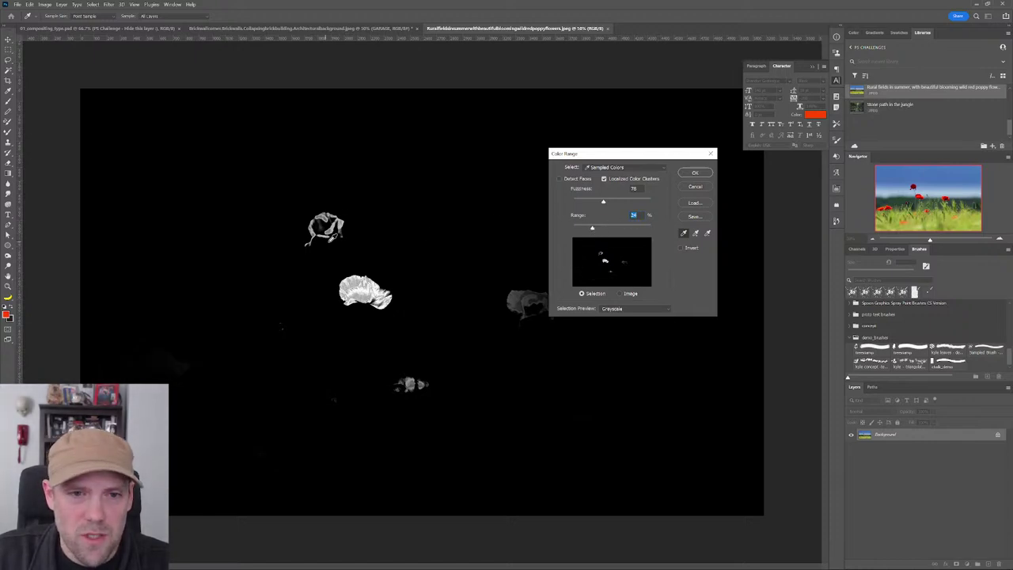
{"action": "left_click_drag", "start_coordinate": [591, 229], "coordinate": [577, 230]}
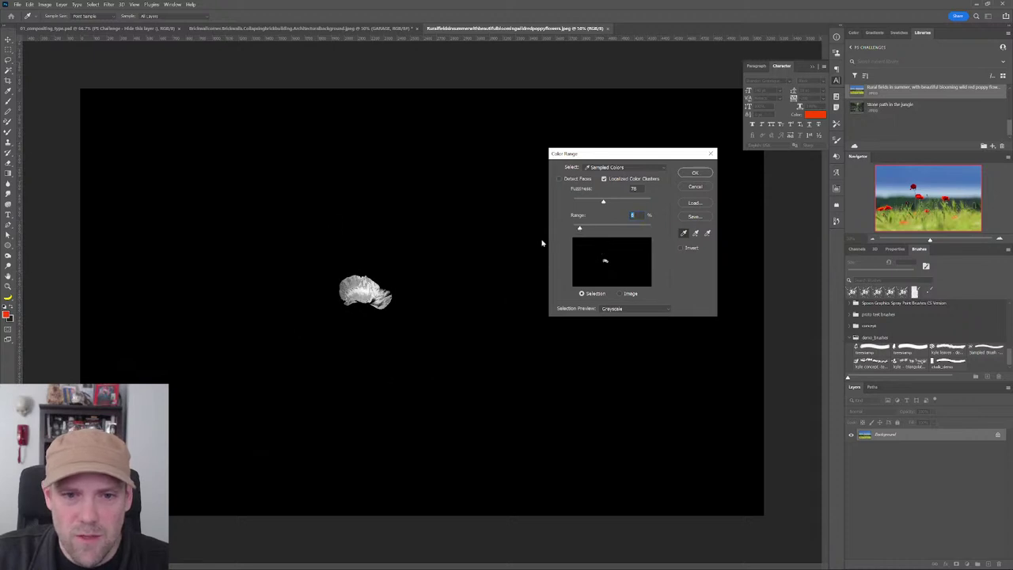
{"action": "left_click", "coordinate": [332, 226]}
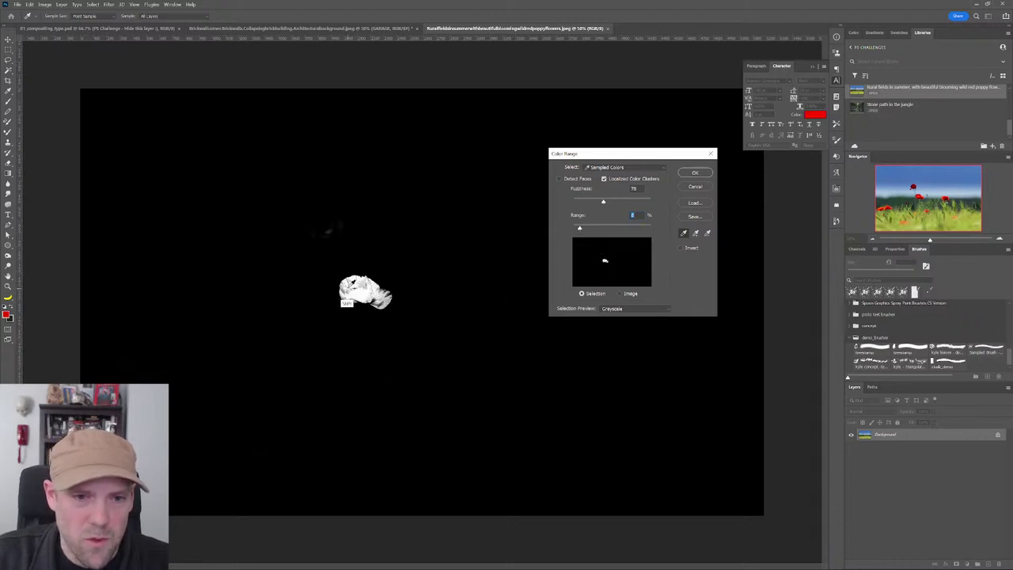
{"action": "left_click", "coordinate": [331, 227], "text": "shift"}
{"action": "left_click", "coordinate": [326, 231], "text": "shift"}
{"action": "left_click", "coordinate": [324, 237], "text": "shift"}
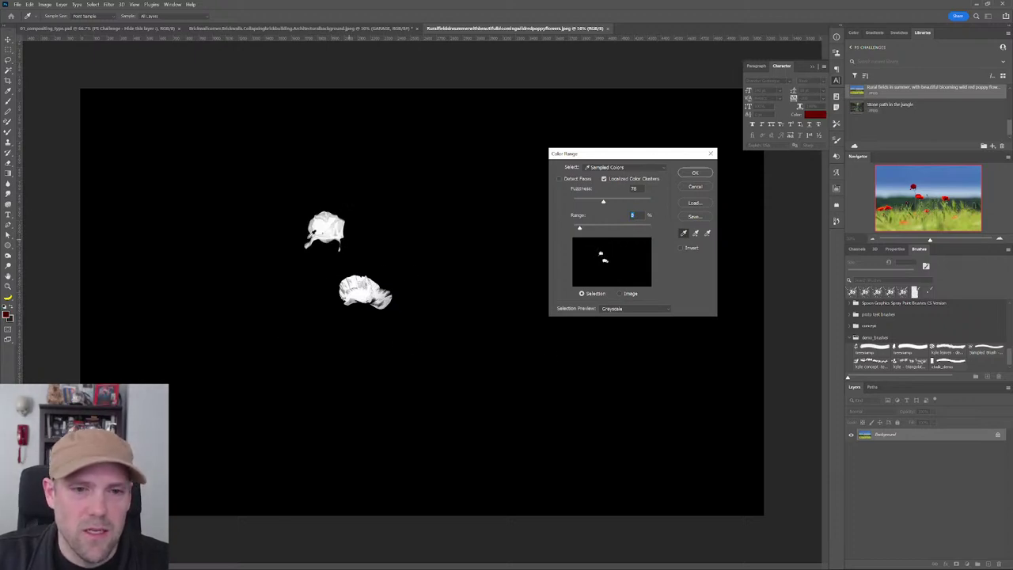
{"action": "left_click", "coordinate": [318, 222], "text": "shift"}
{"action": "left_click", "coordinate": [324, 215], "text": "shift"}
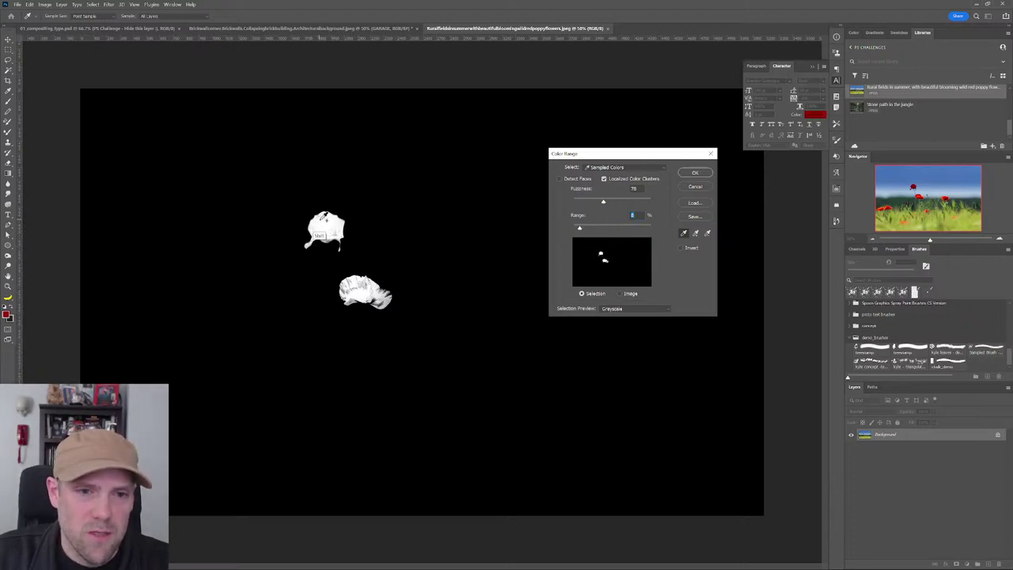
{"action": "left_click", "coordinate": [328, 231], "text": "shift"}
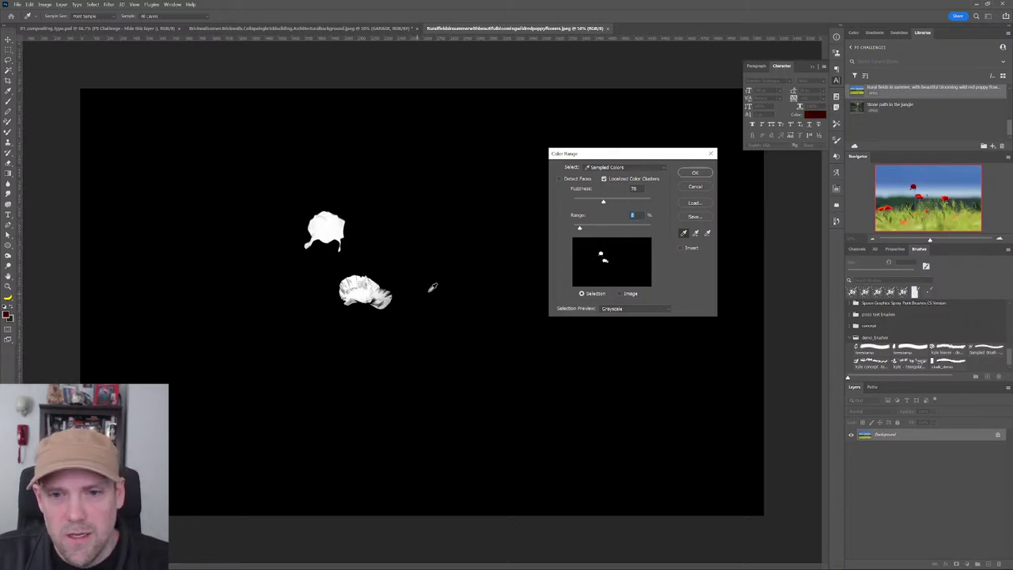
Step: Subtract the upper poppy from the Color Range selection
{"action": "left_click", "coordinate": [331, 237], "text": "alt"}
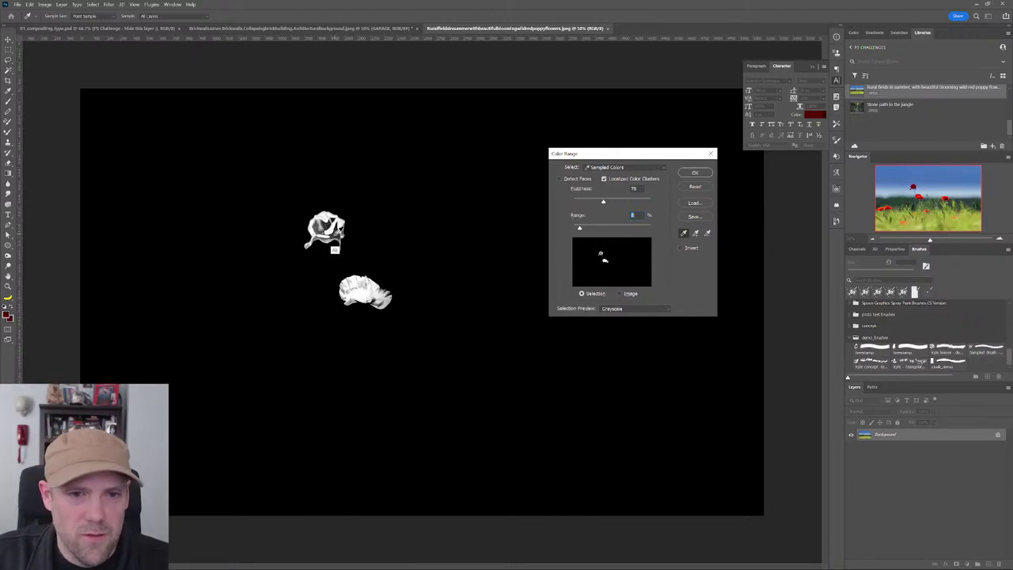
{"action": "left_click", "coordinate": [332, 236], "text": "alt"}
{"action": "left_click", "coordinate": [338, 230], "text": "alt"}
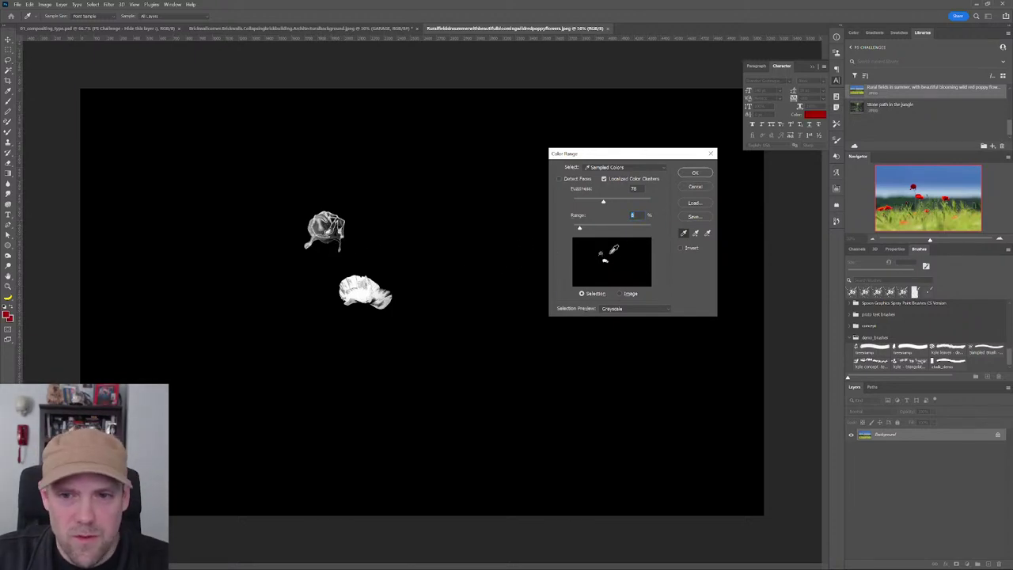
{"action": "left_click", "coordinate": [348, 241], "text": "alt"}
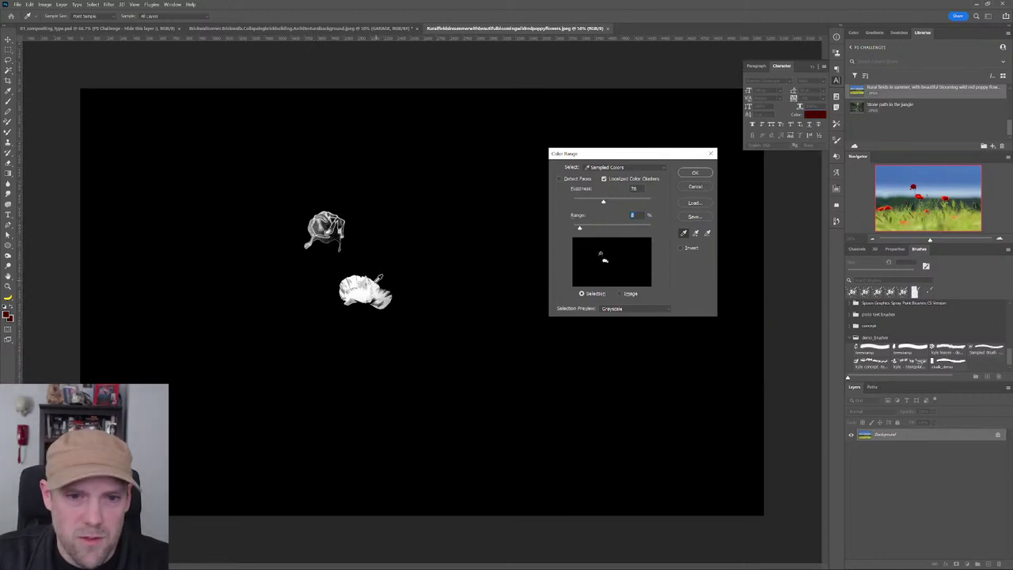
{"action": "left_click", "coordinate": [380, 278], "text": "alt"}
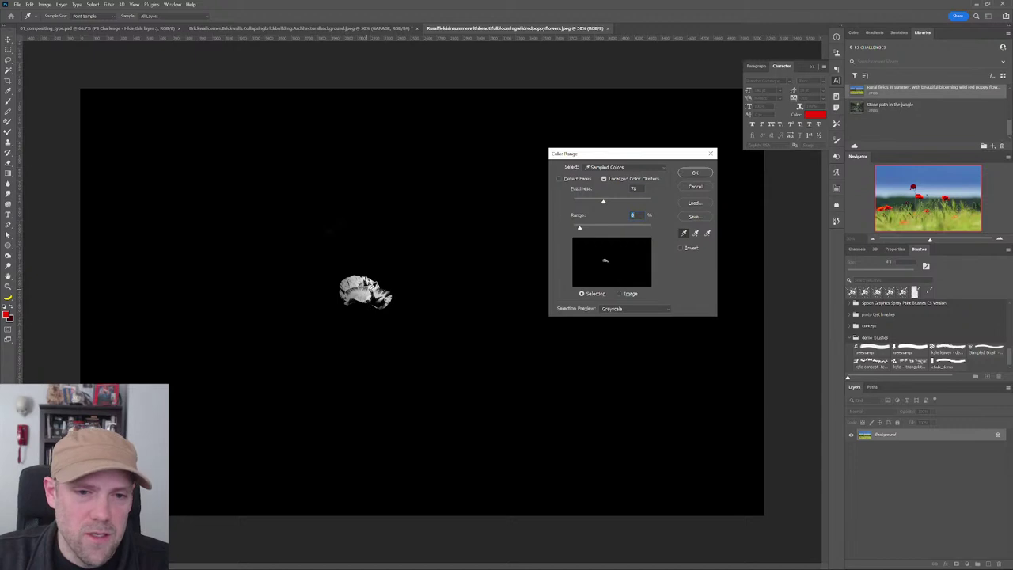
Step: Refine the selection to the centre poppy's petals, remove the faint upper area, and accept it
{"action": "left_click", "coordinate": [375, 266], "text": "shift"}
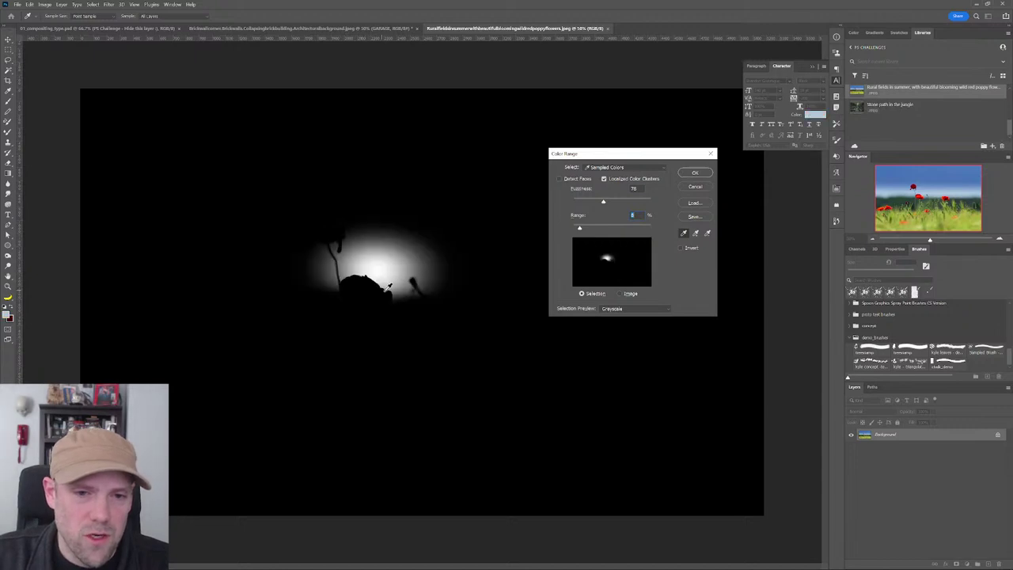
{"action": "left_click", "coordinate": [410, 340]}
{"action": "left_click", "coordinate": [417, 412]}
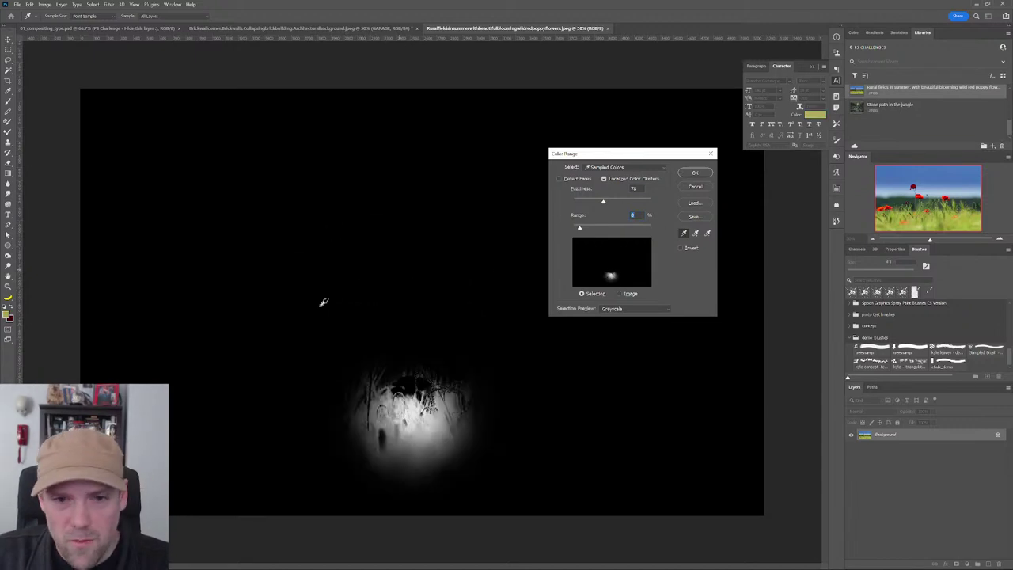
{"action": "left_click", "coordinate": [362, 307]}
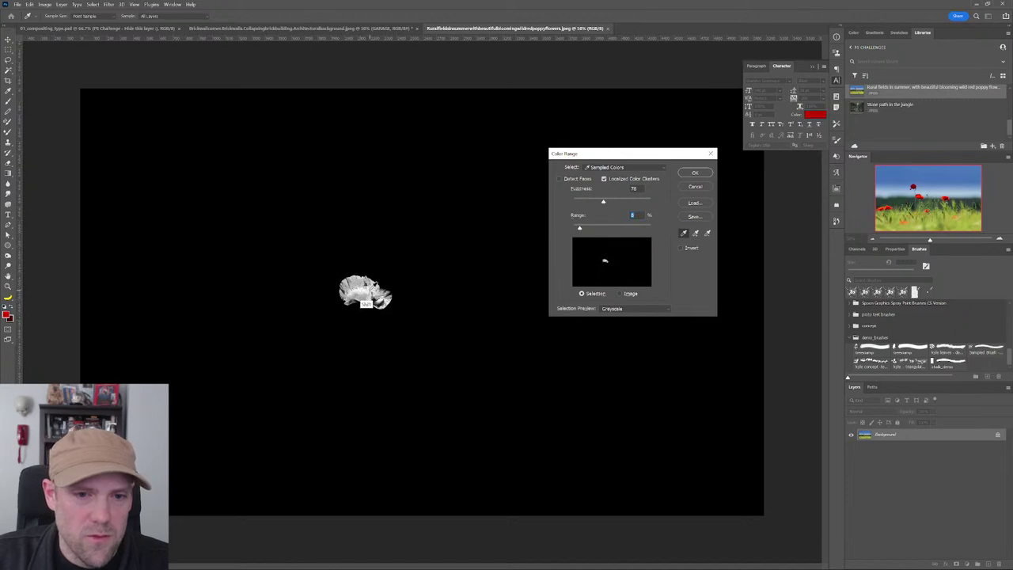
{"action": "left_click", "coordinate": [364, 302], "text": "shift"}
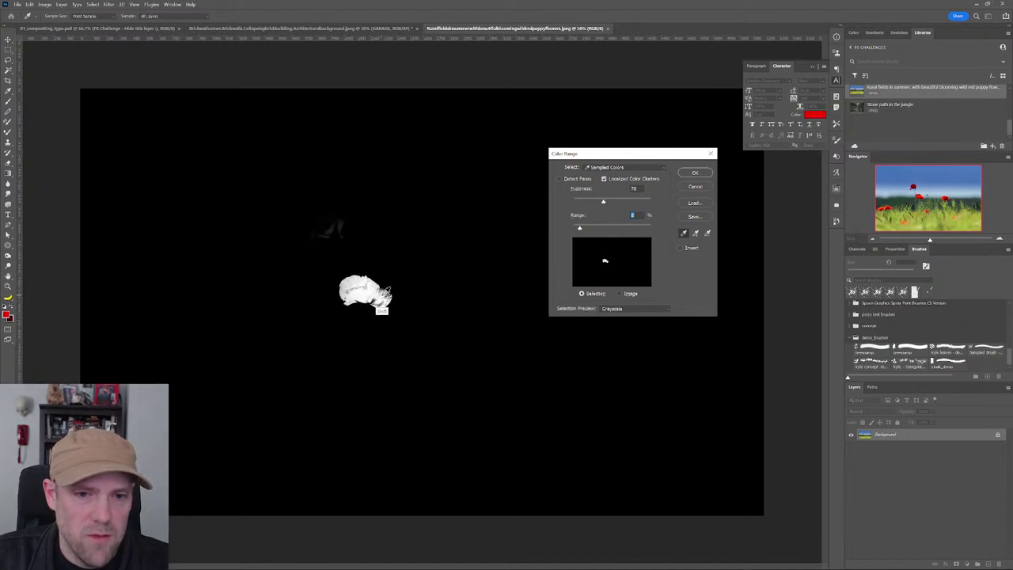
{"action": "left_click", "coordinate": [380, 302], "text": "shift"}
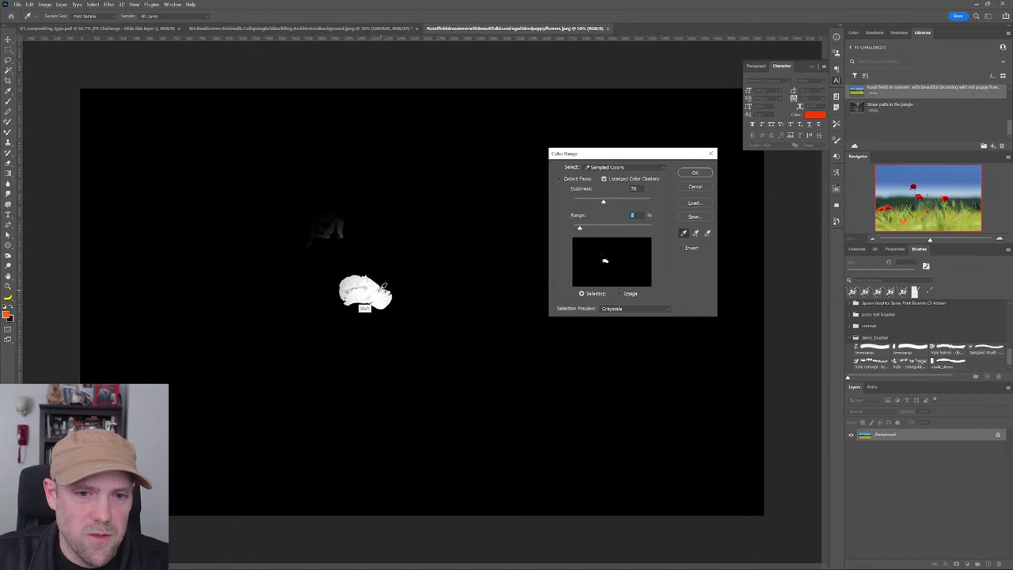
{"action": "left_click", "coordinate": [358, 284], "text": "shift"}
{"action": "left_click", "coordinate": [326, 227], "text": "alt"}
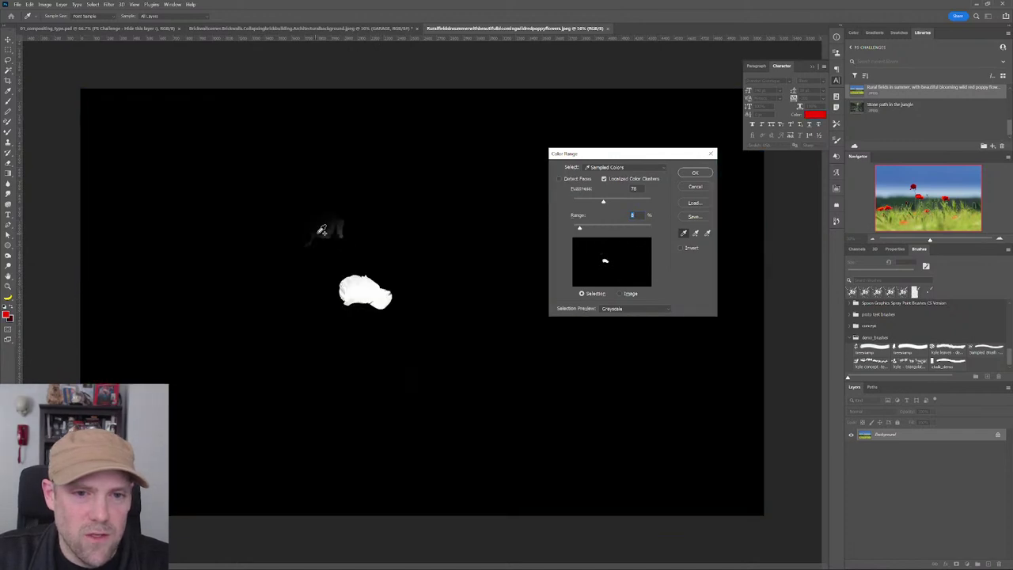
{"action": "left_click", "coordinate": [339, 229], "text": "alt"}
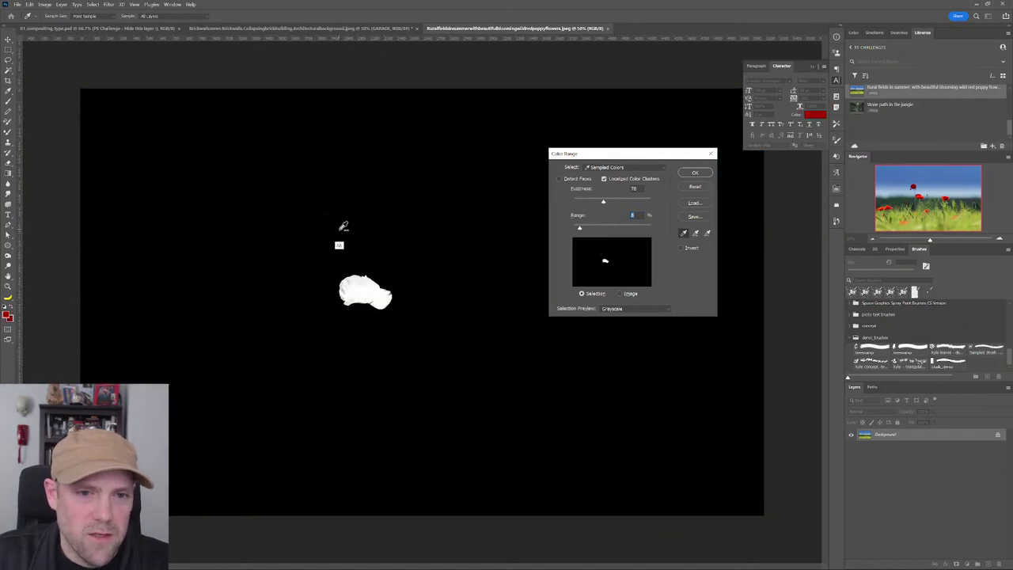
{"action": "left_click", "coordinate": [695, 173]}
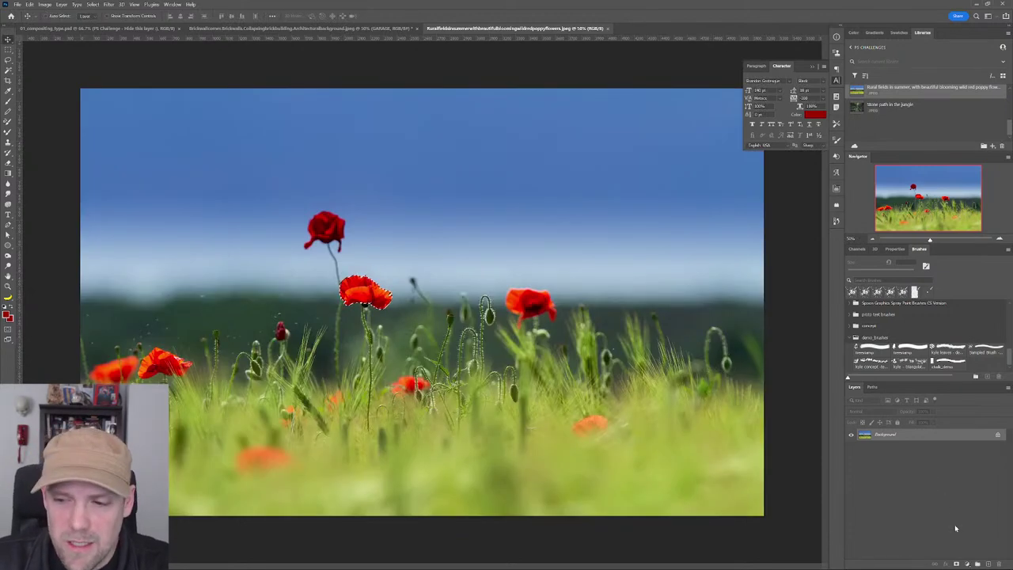
Step: Add a new layer above the photo and name it flower
{"action": "left_click", "coordinate": [987, 564]}
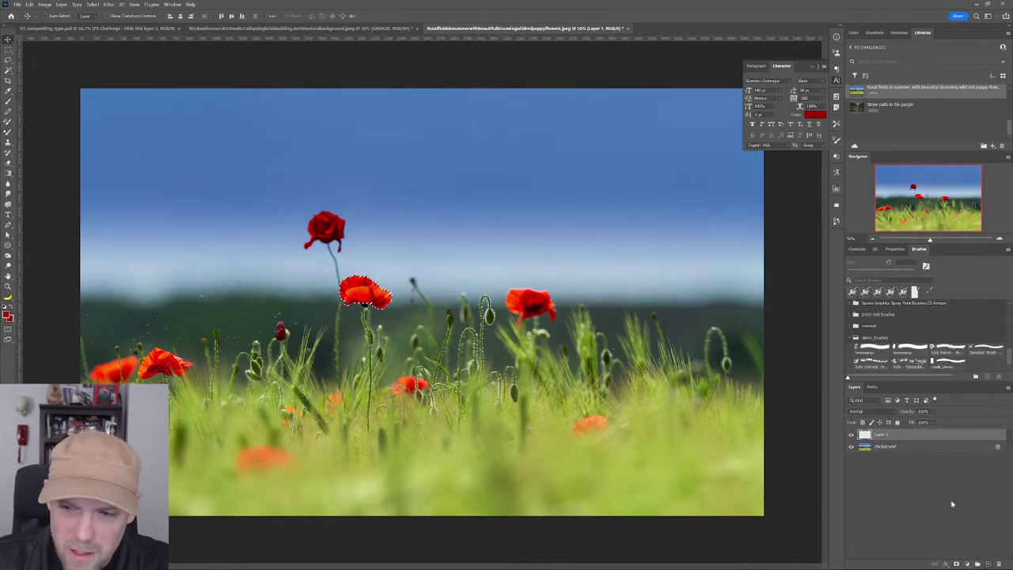
{"action": "double_click", "coordinate": [879, 435]}
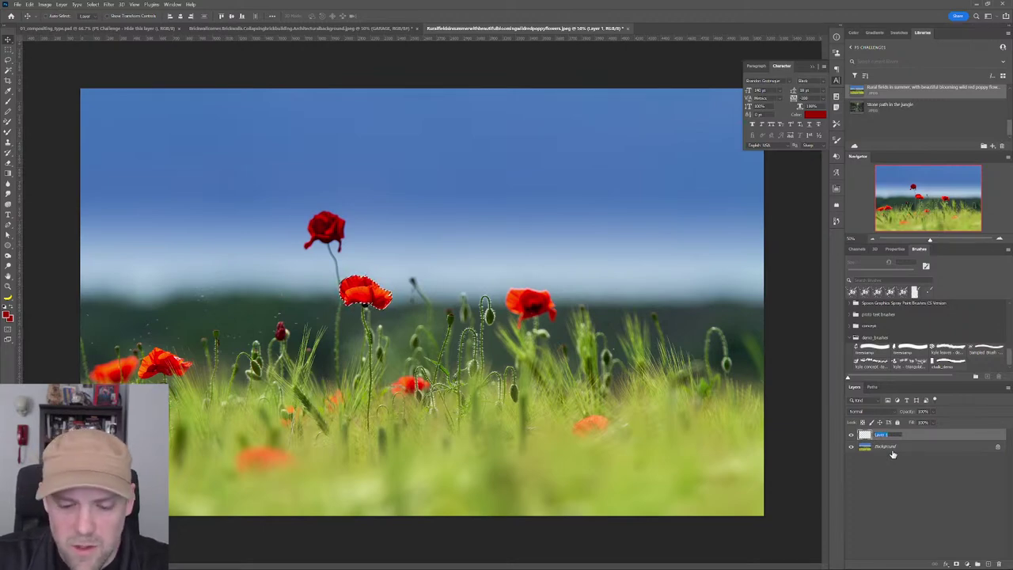
{"action": "key", "text": "Return"}
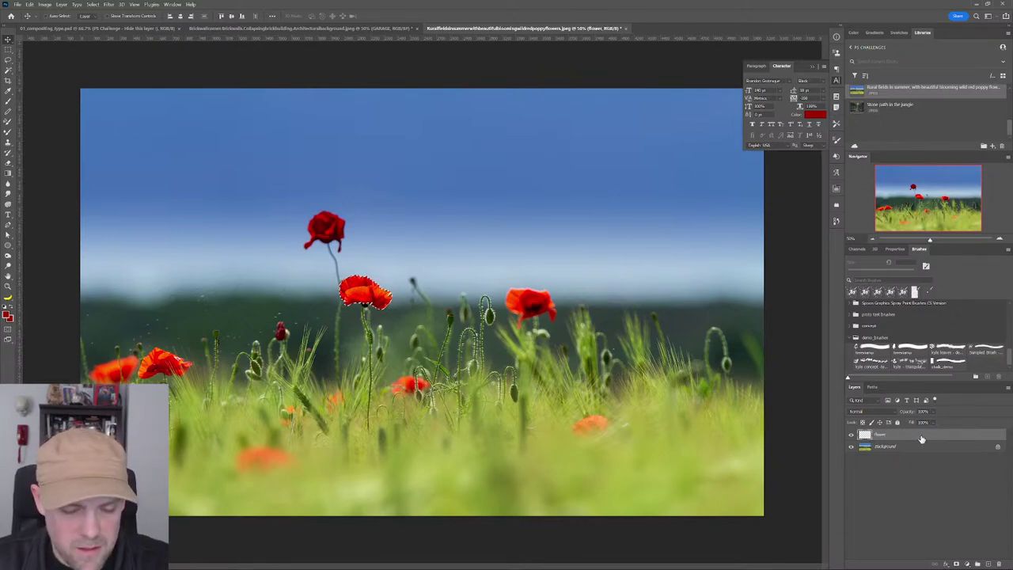
{"action": "key", "text": "shift"}
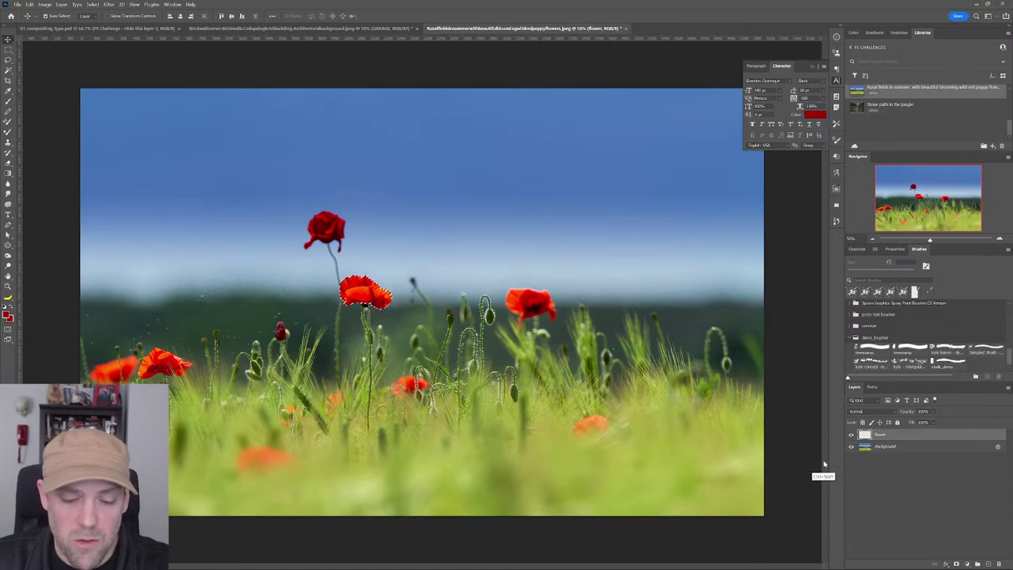
Step: Deselect, toggle the Background off and on to check the cutout, then start converting the Background
{"action": "key", "text": "ctrl+d"}
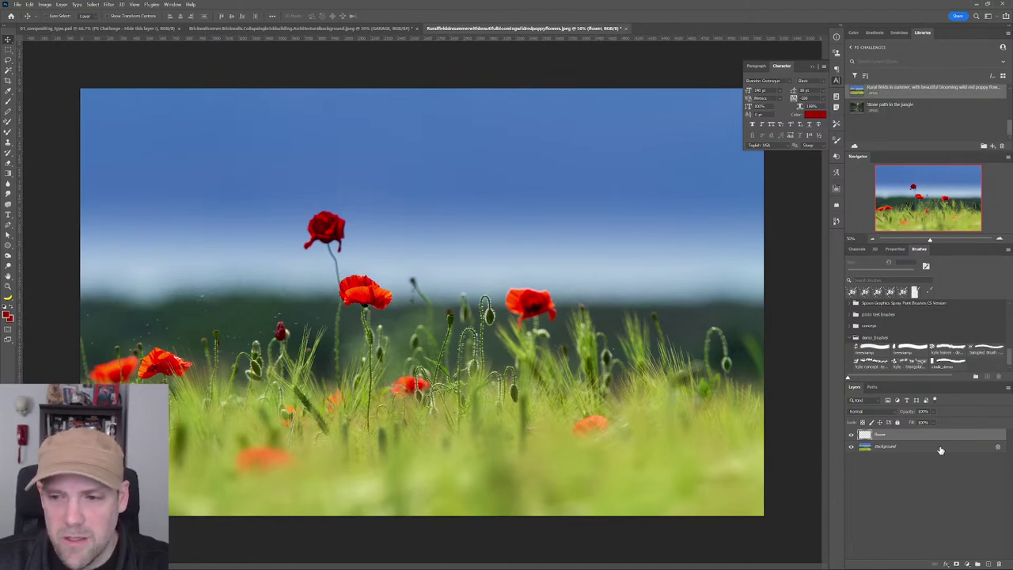
{"action": "left_click", "coordinate": [851, 447]}
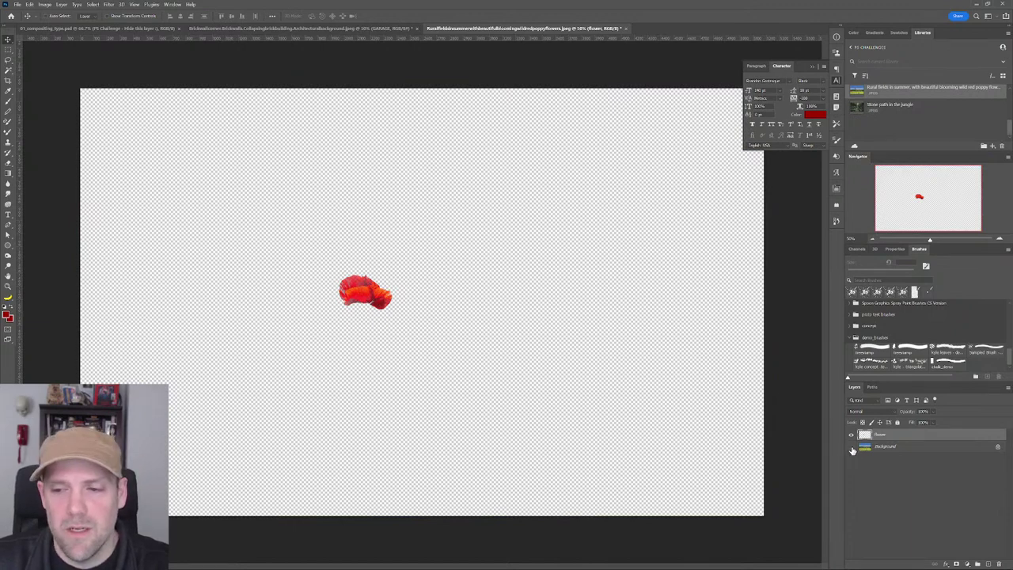
{"action": "left_click", "coordinate": [851, 447]}
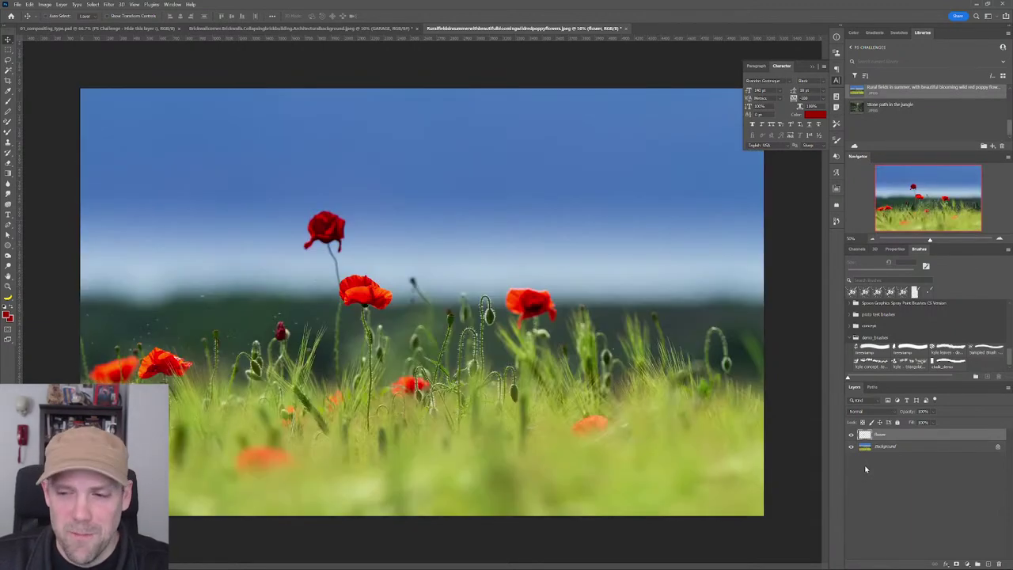
{"action": "double_click", "coordinate": [915, 445]}
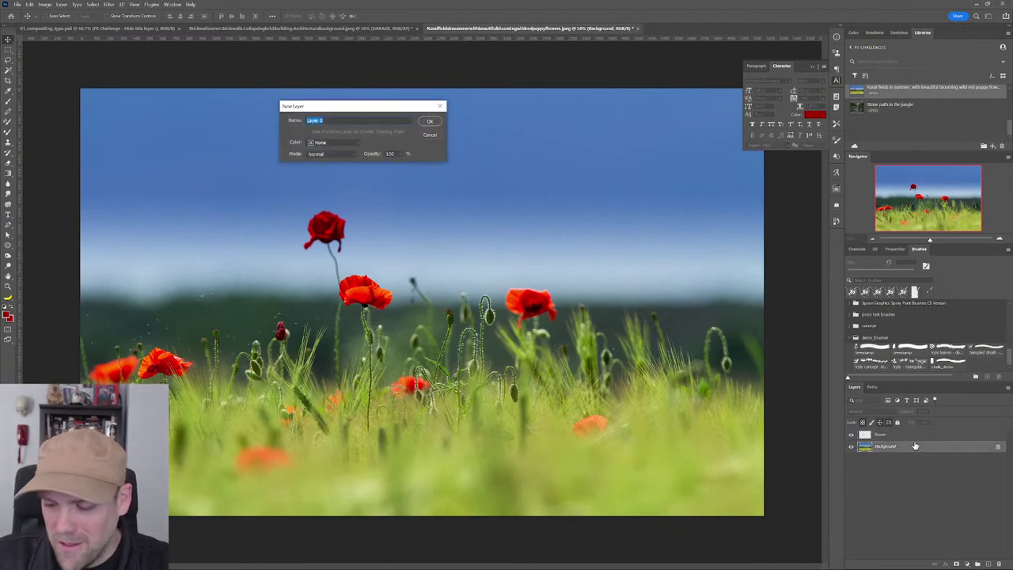
Step: Convert the Background to Layer 0, set its saturation to -100, and return to the brick wall document
{"action": "key", "text": "Return"}
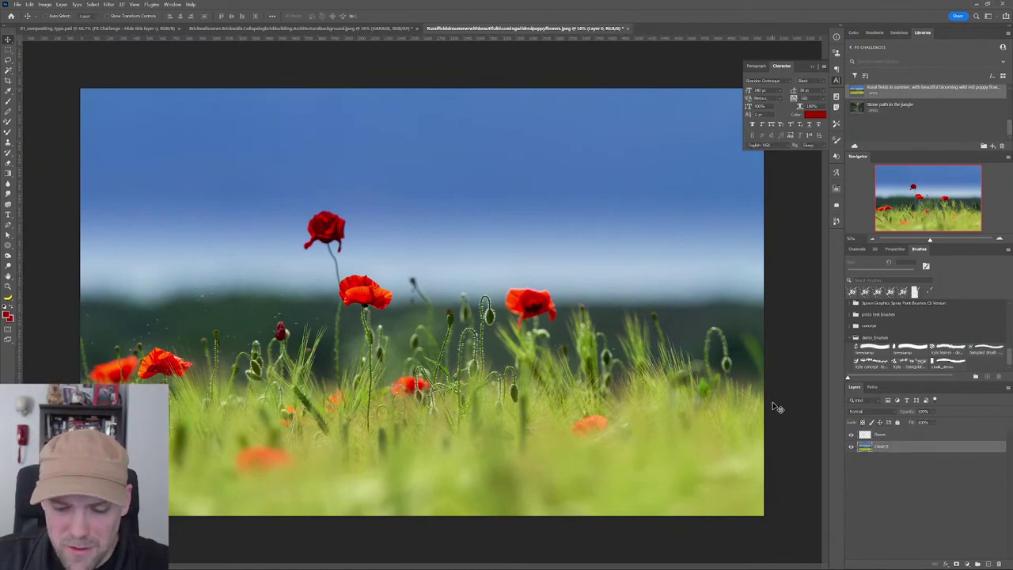
{"action": "key", "text": "ctrl+u"}
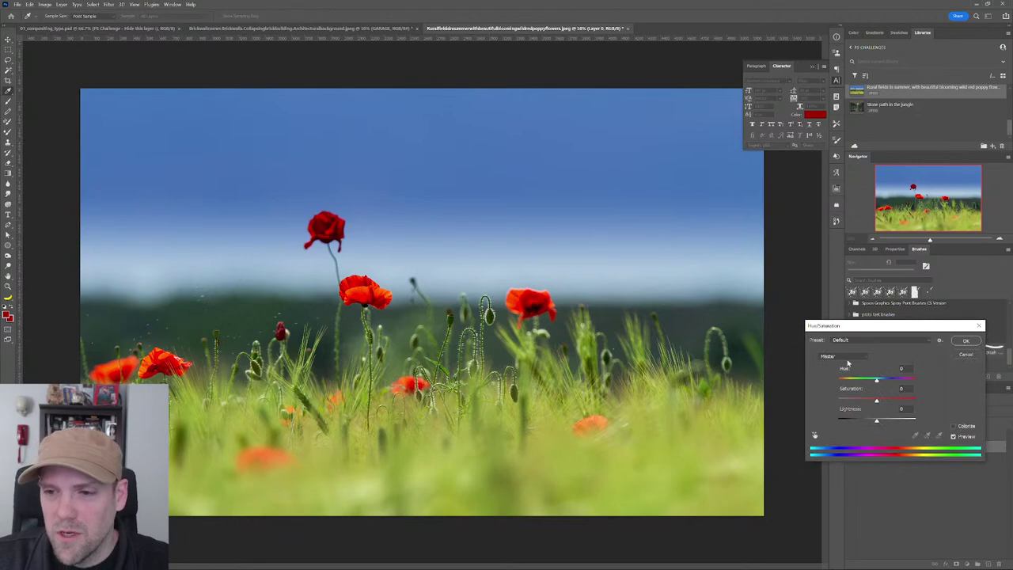
{"action": "left_click_drag", "start_coordinate": [878, 403], "coordinate": [825, 409]}
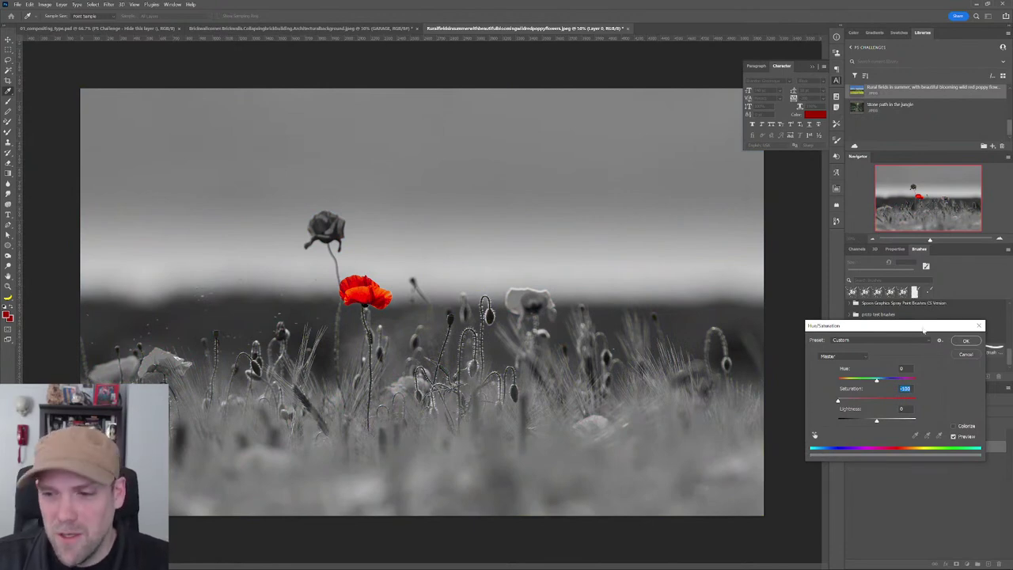
{"action": "left_click", "coordinate": [967, 341]}
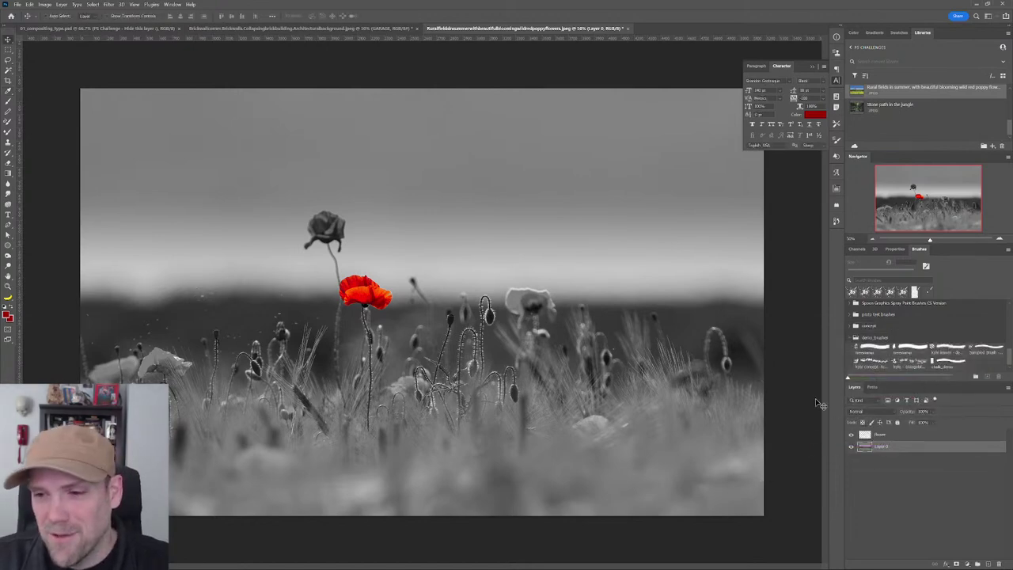
{"action": "left_click", "coordinate": [265, 29]}
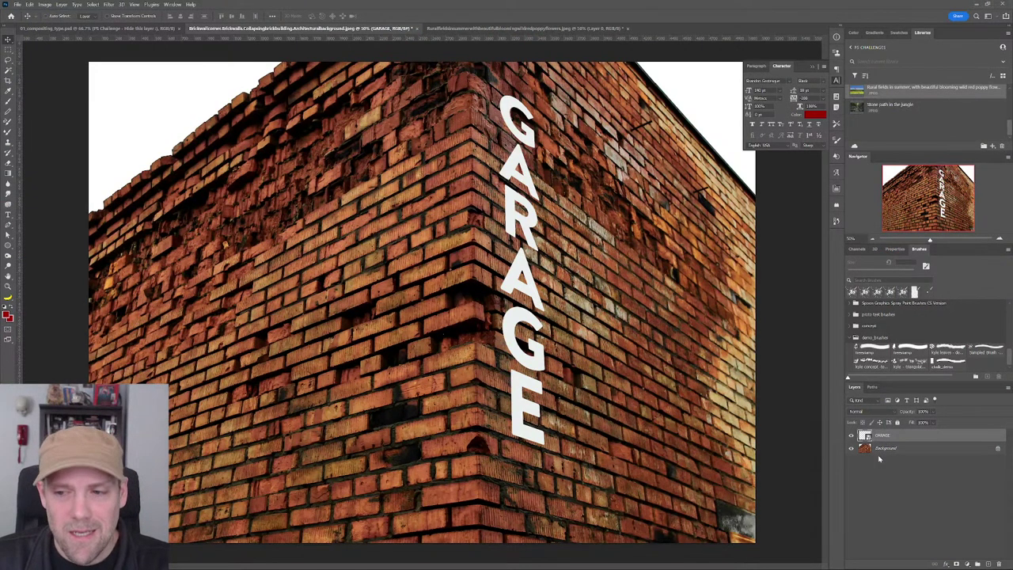
Step: Hide the GARAGE lettering and open Color Range with Localized Color Clusters turned off
{"action": "left_click", "coordinate": [851, 436]}
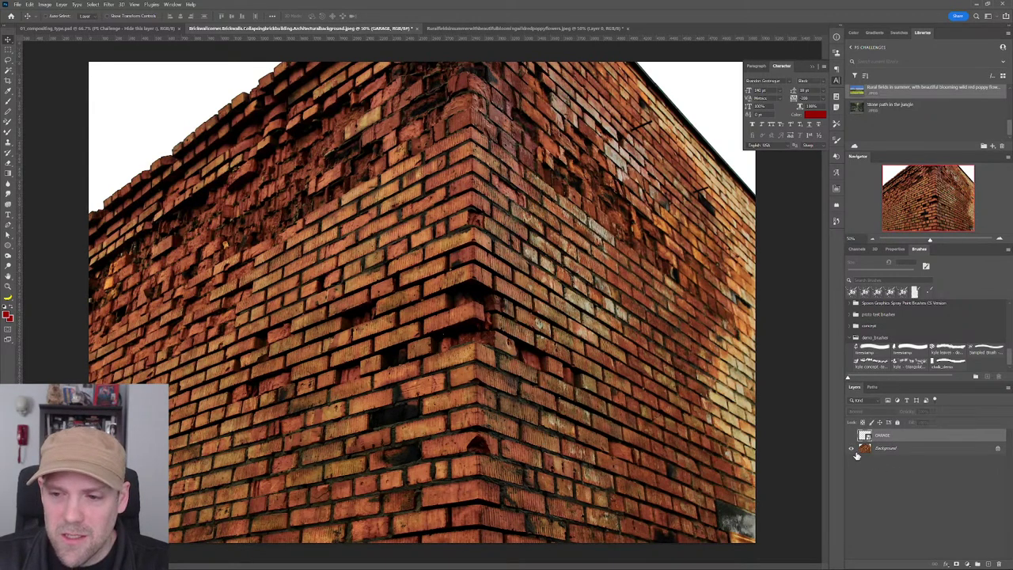
{"action": "left_click", "coordinate": [851, 436]}
{"action": "left_click", "coordinate": [850, 435]}
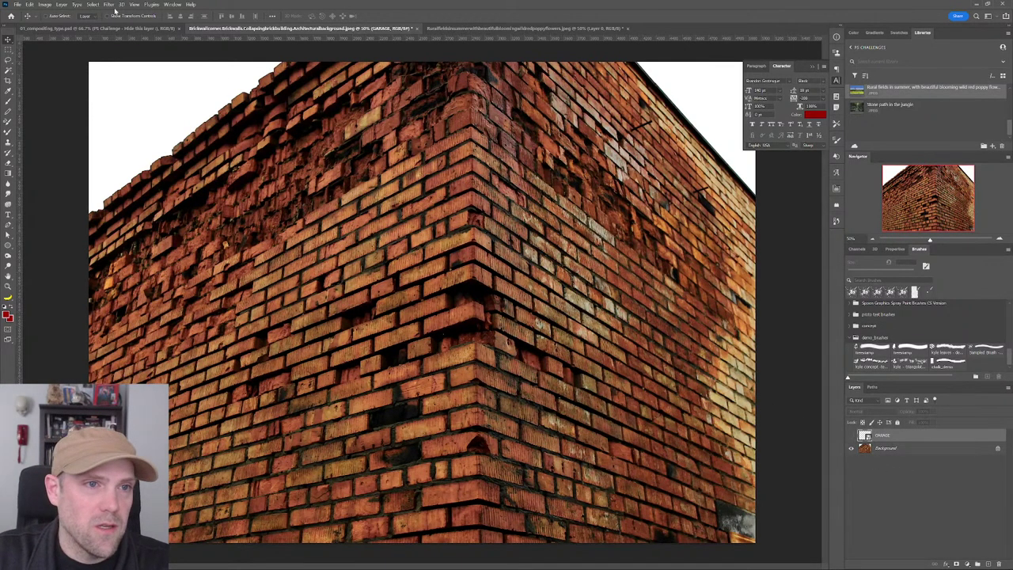
{"action": "left_click", "coordinate": [93, 5]}
{"action": "left_click", "coordinate": [119, 78]}
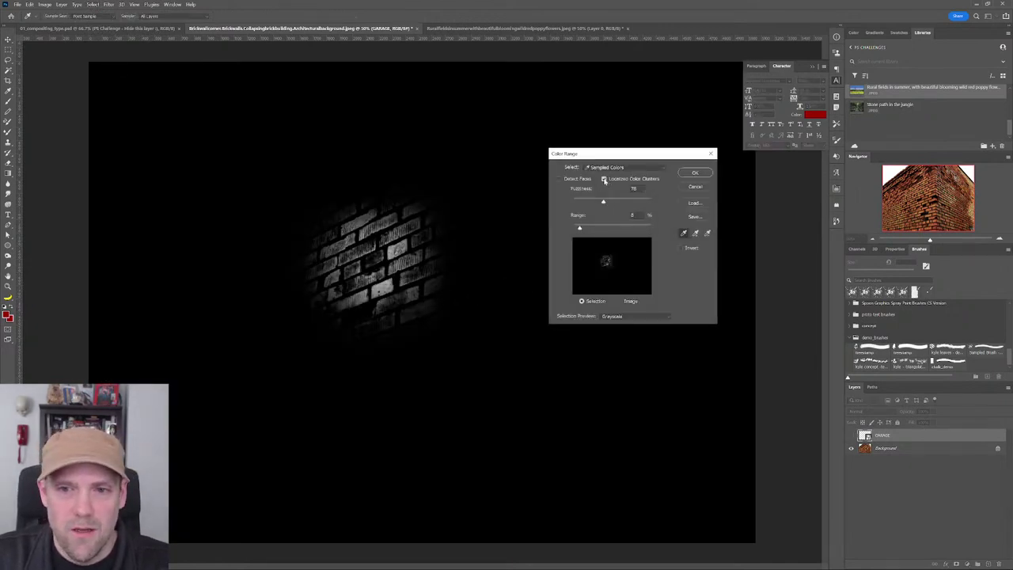
{"action": "left_click", "coordinate": [603, 179]}
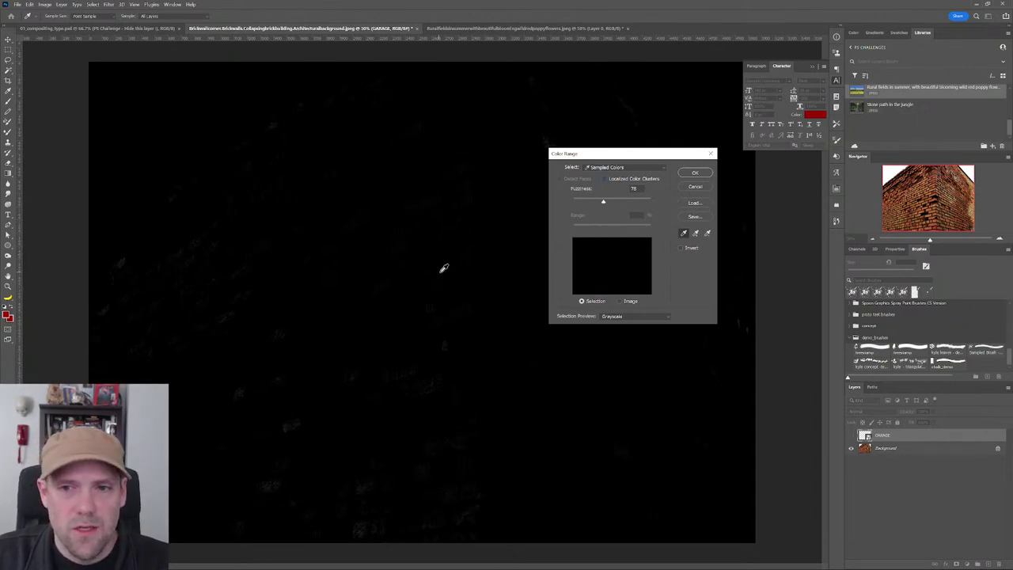
Step: Sample several brick tones, accept the selection, and show the GARAGE lettering again
{"action": "left_click", "coordinate": [432, 264]}
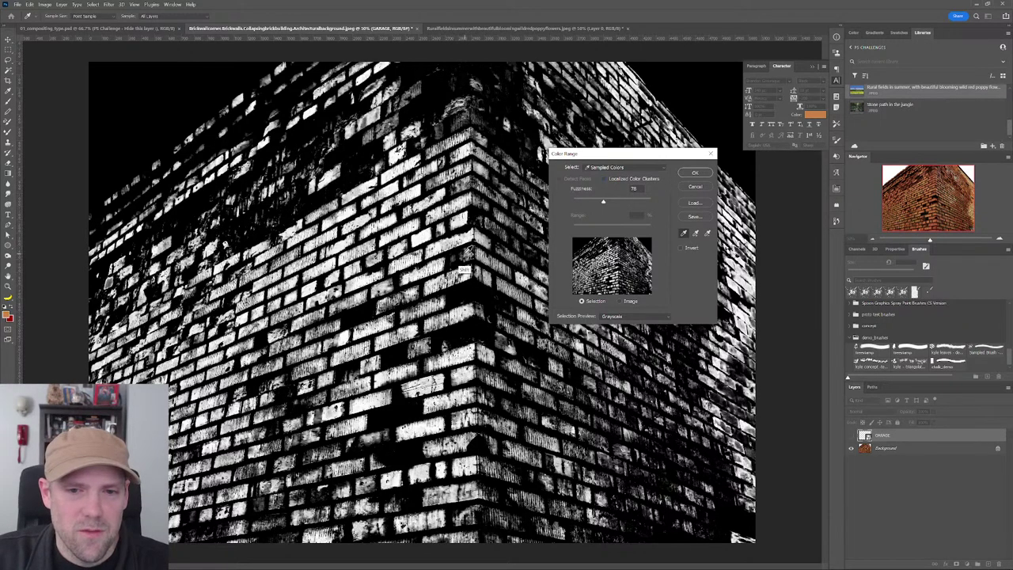
{"action": "left_click", "coordinate": [459, 271], "text": "shift"}
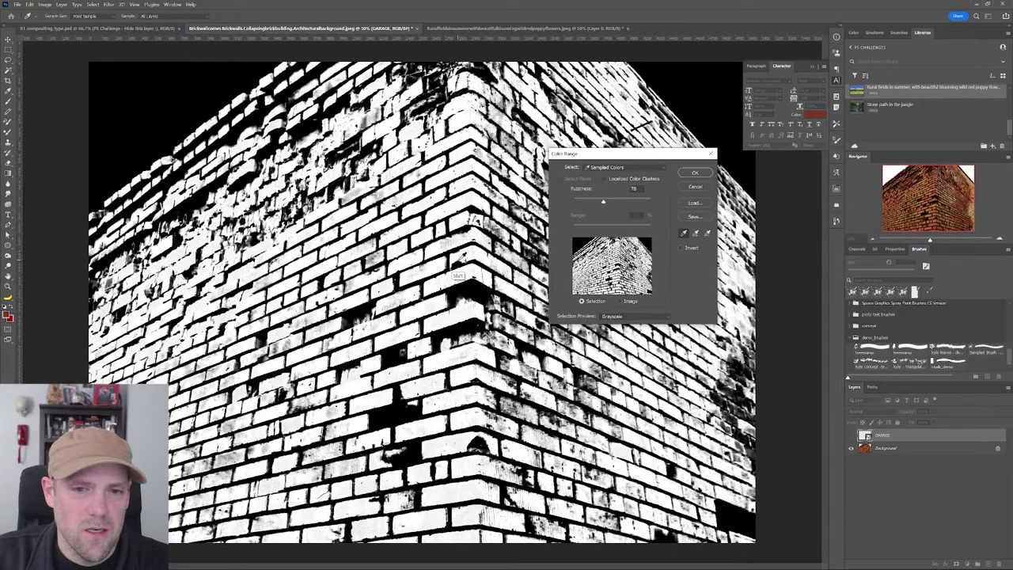
{"action": "left_click", "coordinate": [460, 264], "text": "shift"}
{"action": "left_click", "coordinate": [475, 292], "text": "alt"}
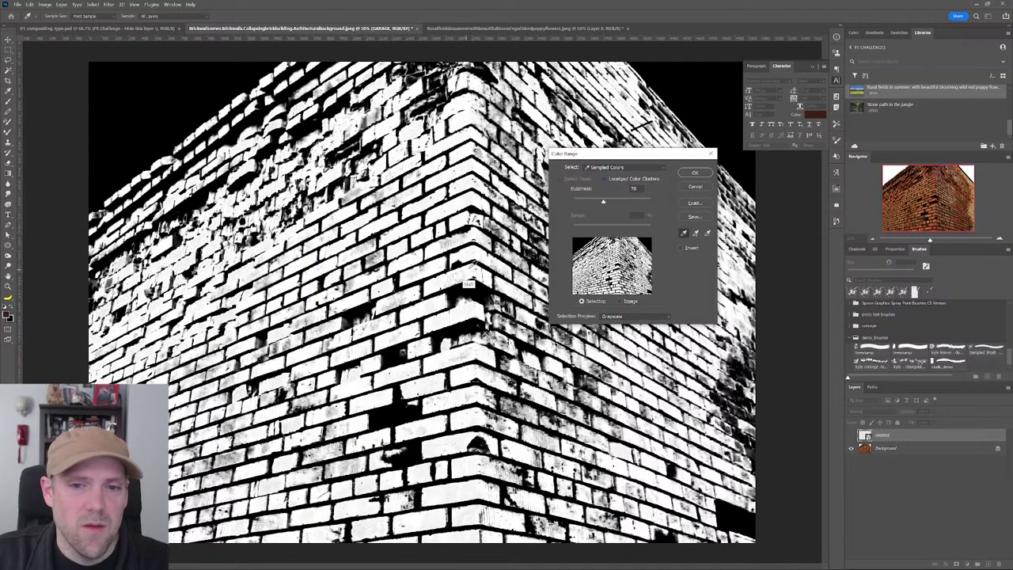
{"action": "left_click", "coordinate": [502, 360], "text": "shift"}
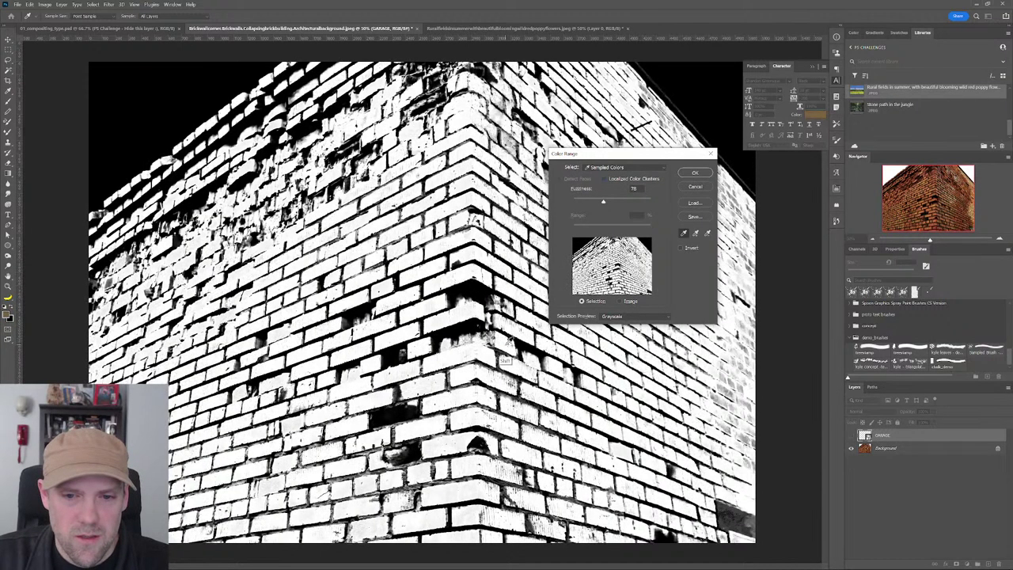
{"action": "left_click", "coordinate": [499, 355], "text": "alt"}
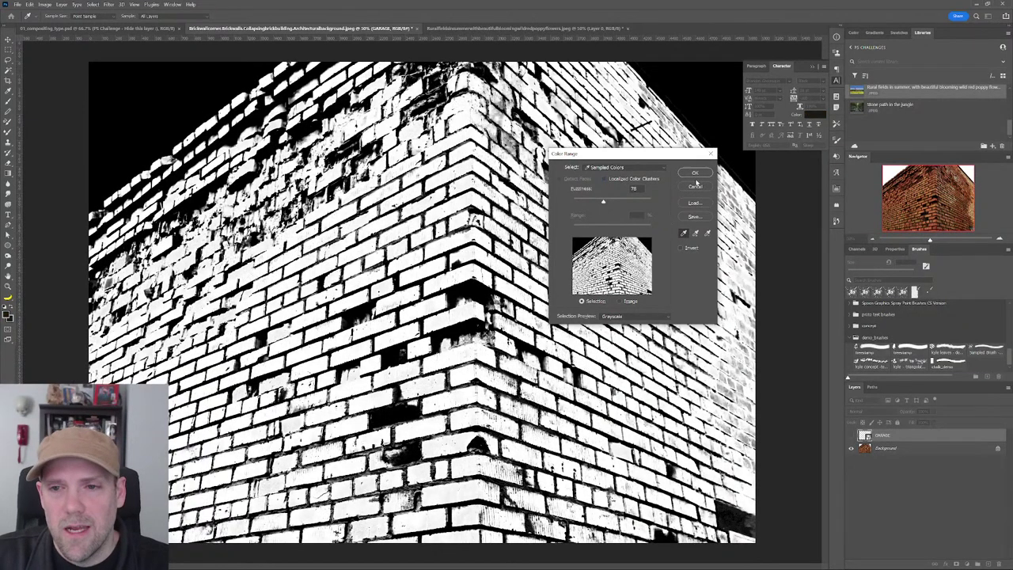
{"action": "left_click", "coordinate": [694, 173]}
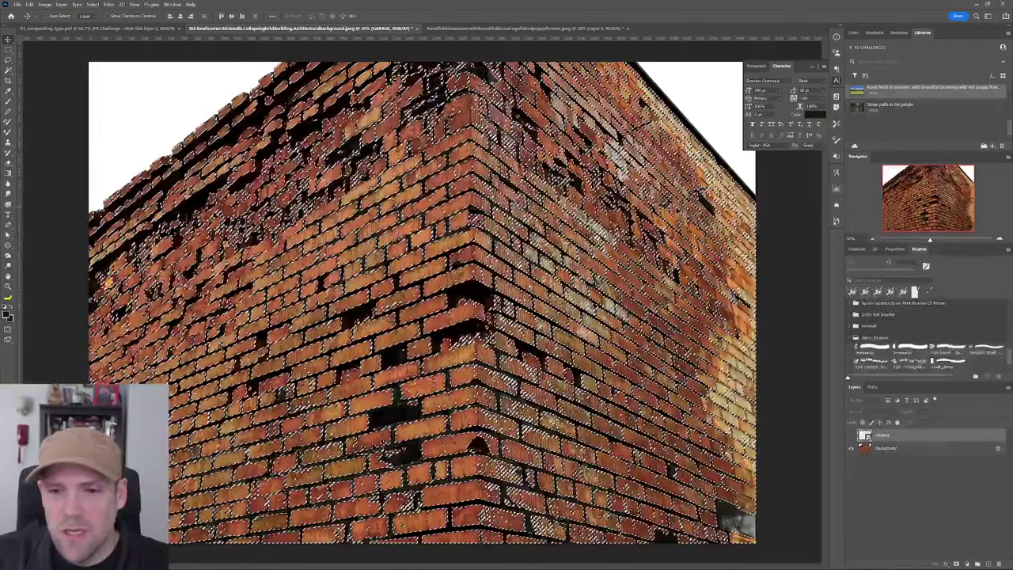
{"action": "left_click", "coordinate": [851, 435]}
{"action": "left_click", "coordinate": [902, 448]}
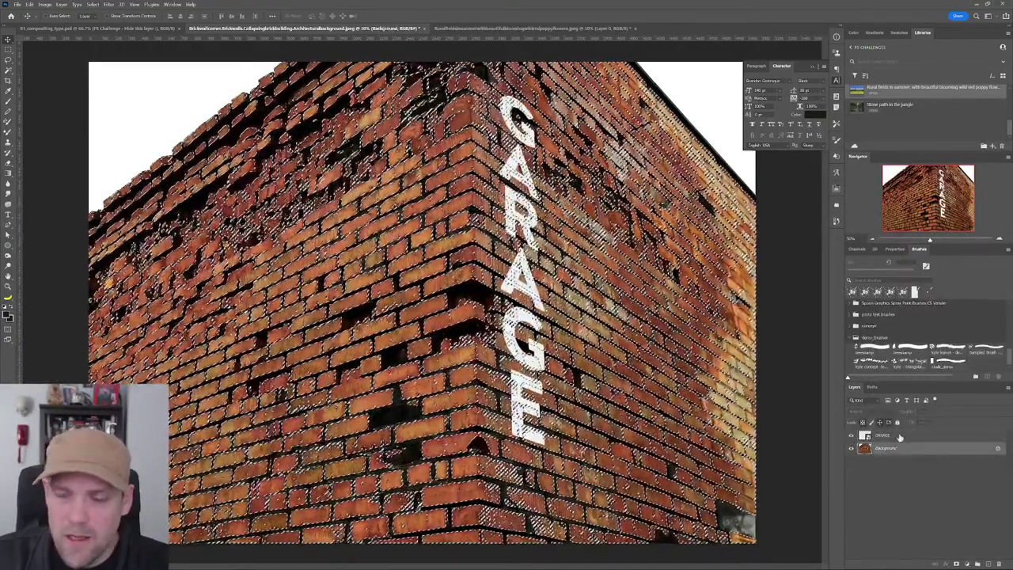
Step: Give the GARAGE layer a Reveal Selection layer mask from the brick selection, then zoom in
{"action": "left_click", "coordinate": [894, 439]}
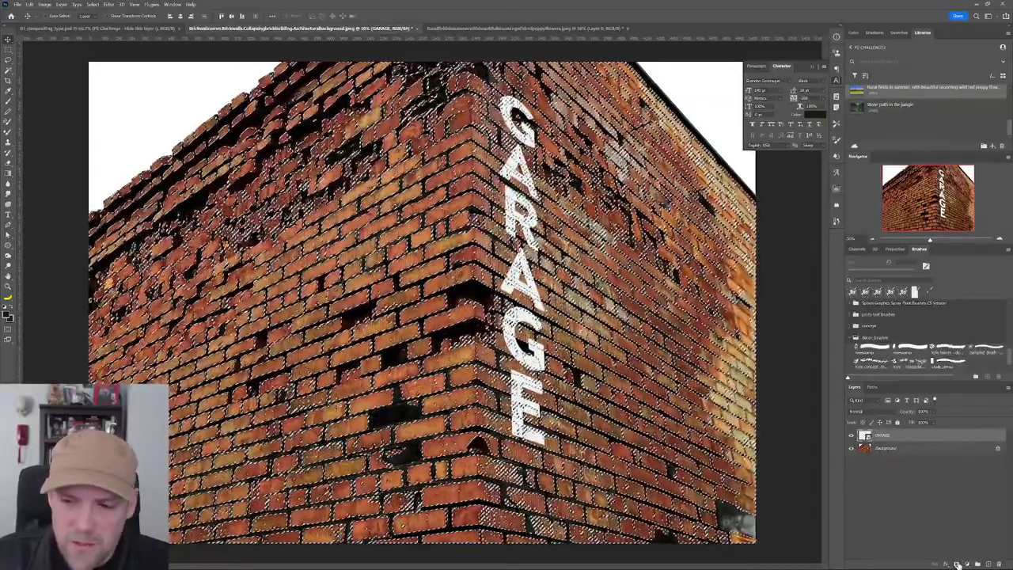
{"action": "left_click", "coordinate": [955, 564]}
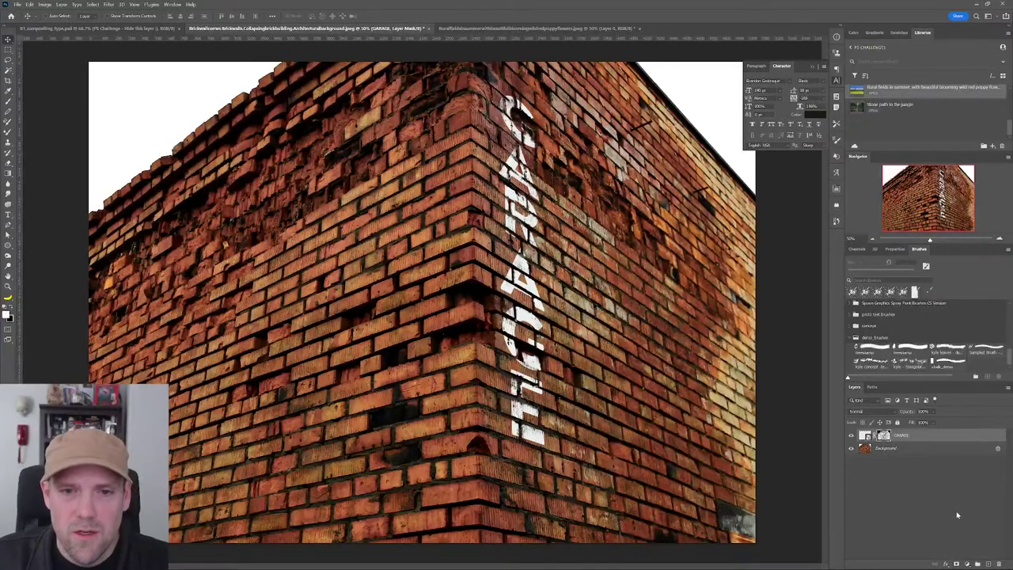
{"action": "key", "text": "ctrl+z"}
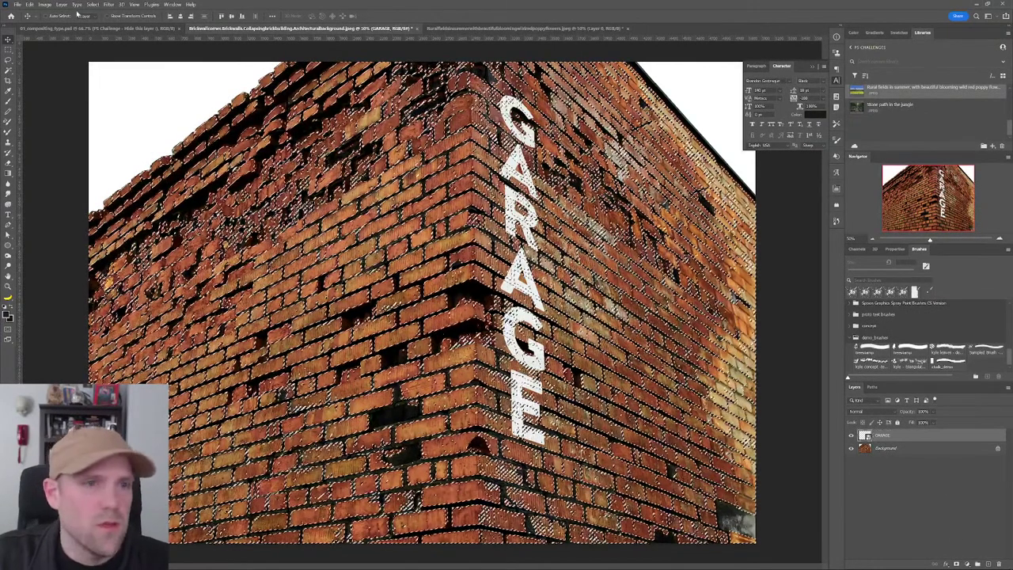
{"action": "left_click", "coordinate": [61, 4]}
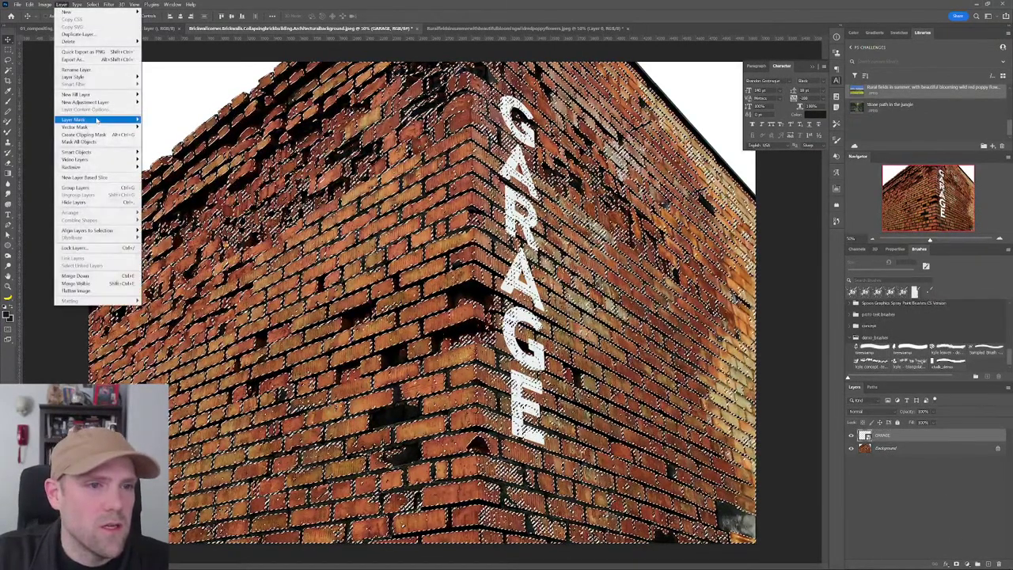
{"action": "mouse_move", "coordinate": [98, 121]}
{"action": "left_click", "coordinate": [44, 135]}
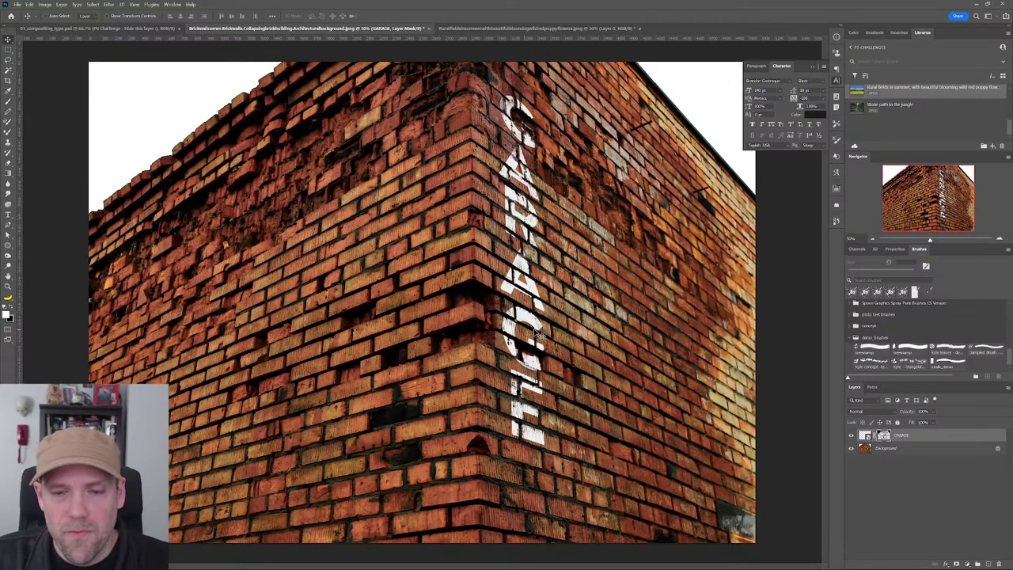
{"action": "key", "text": "z"}
{"action": "left_click", "coordinate": [546, 356]}
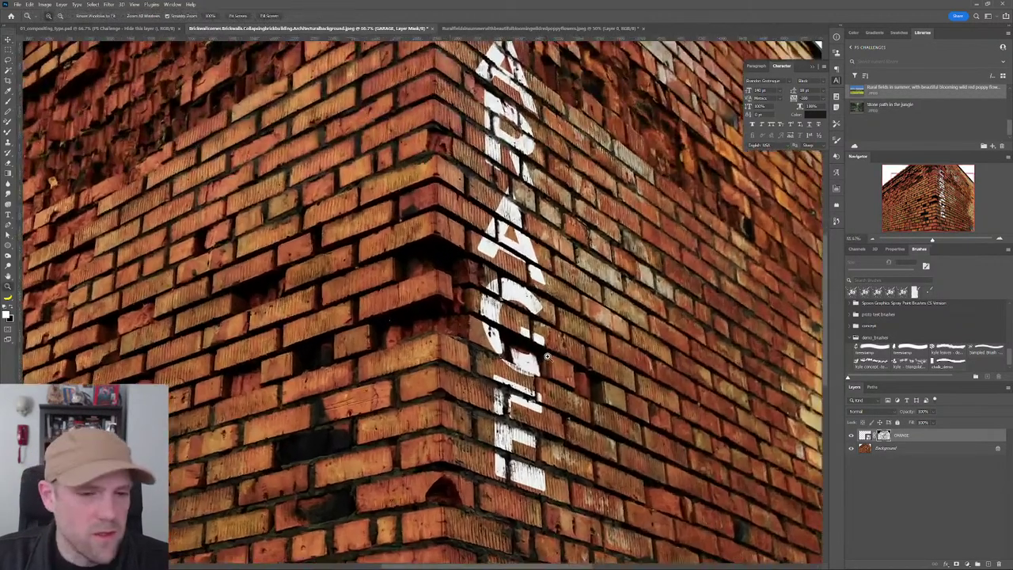
{"action": "left_click", "coordinate": [545, 356]}
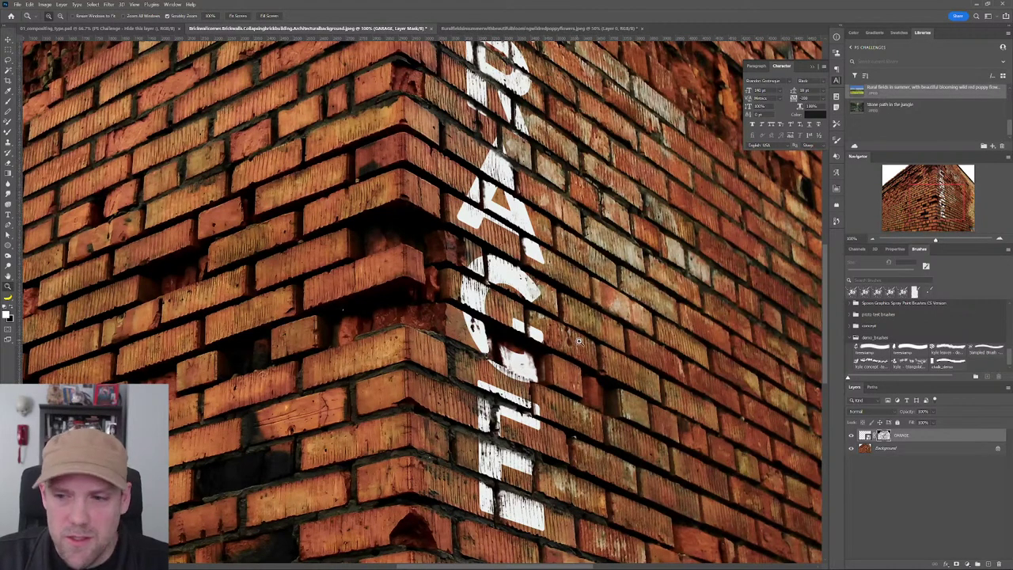
{"action": "left_click", "coordinate": [558, 281], "text": "alt"}
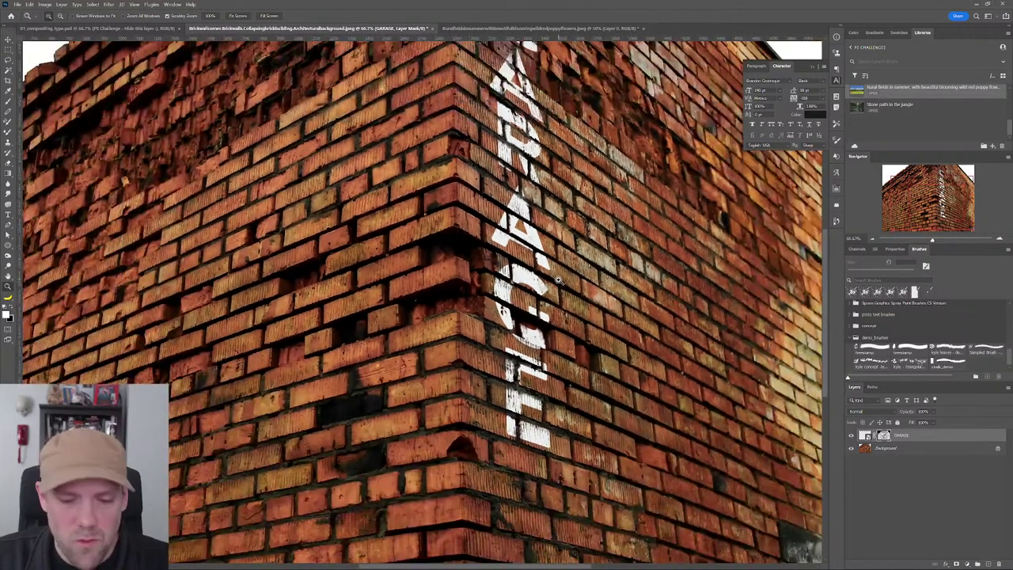
{"action": "key", "text": "v"}
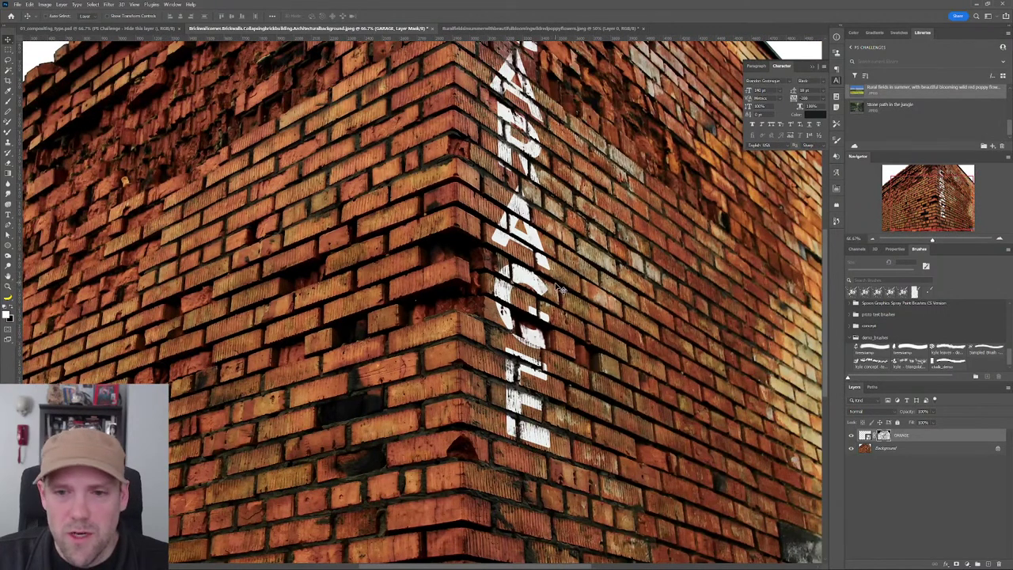
{"action": "key", "text": "z"}
{"action": "left_click", "coordinate": [593, 326], "text": "alt"}
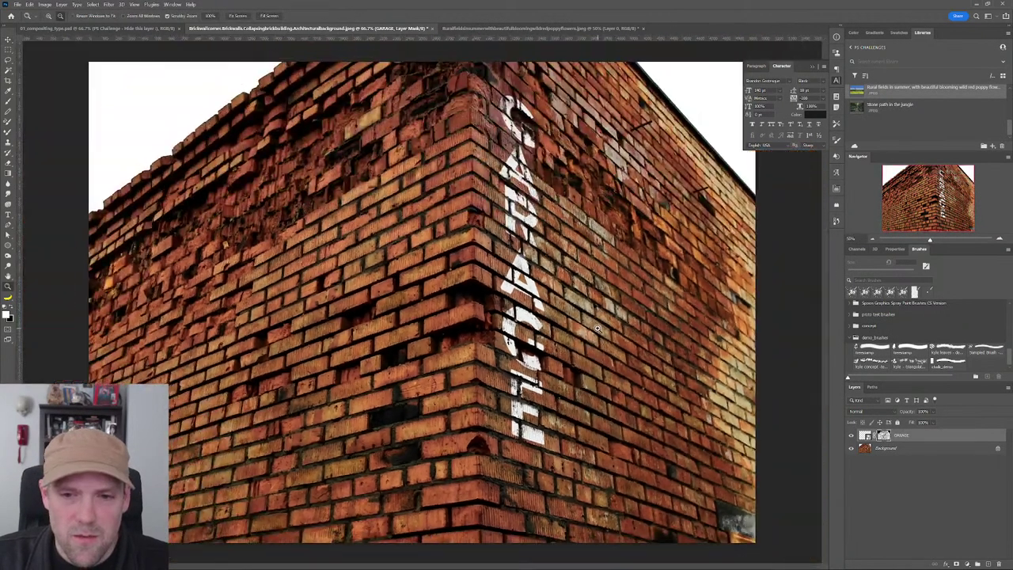
{"action": "key", "text": "v"}
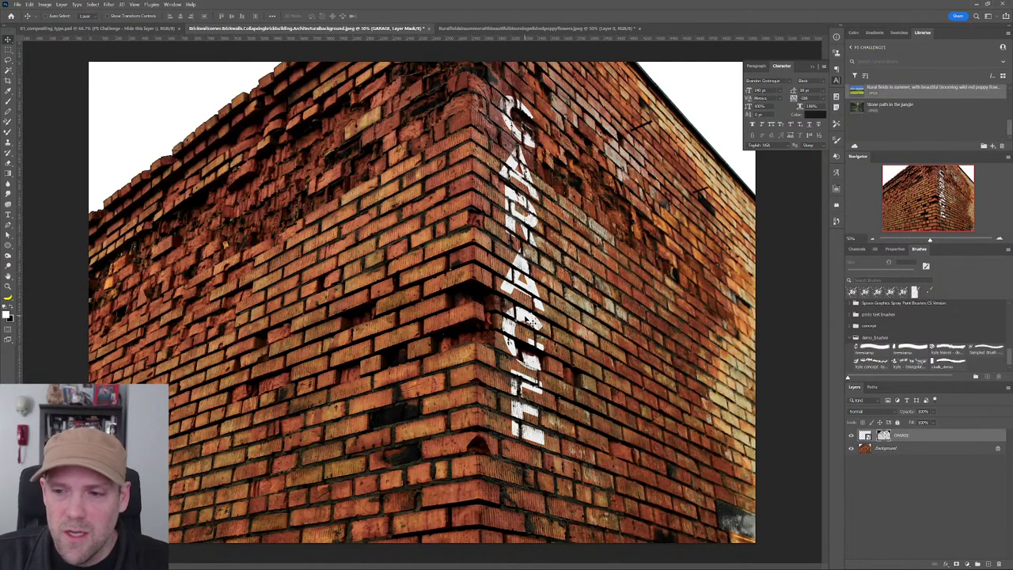
{"action": "key", "text": "ctrl+z"}
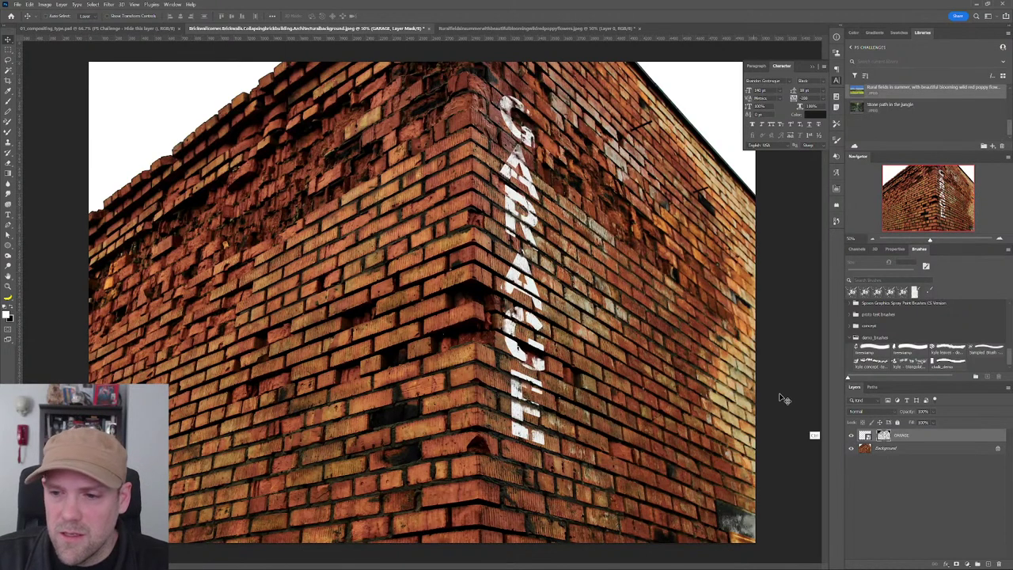
{"action": "key", "text": "ctrl+shift+z"}
{"action": "left_click", "coordinate": [864, 436]}
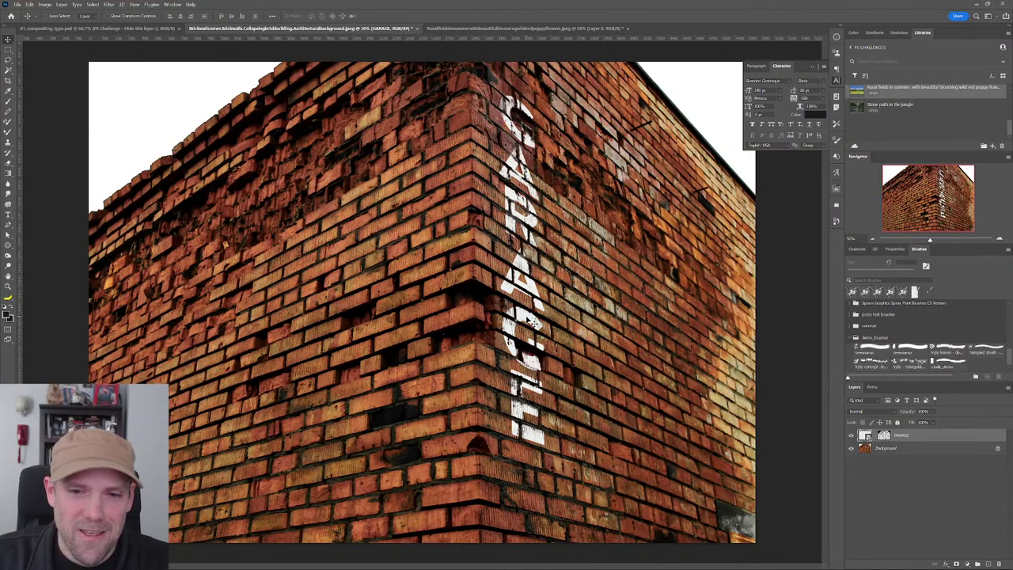
{"action": "mouse_move", "coordinate": [530, 320]}
{"action": "left_mouse_down"}
{"action": "mouse_move", "coordinate": [542, 348]}
{"action": "mouse_move", "coordinate": [527, 299]}
{"action": "mouse_move", "coordinate": [523, 336]}
{"action": "left_mouse_up"}
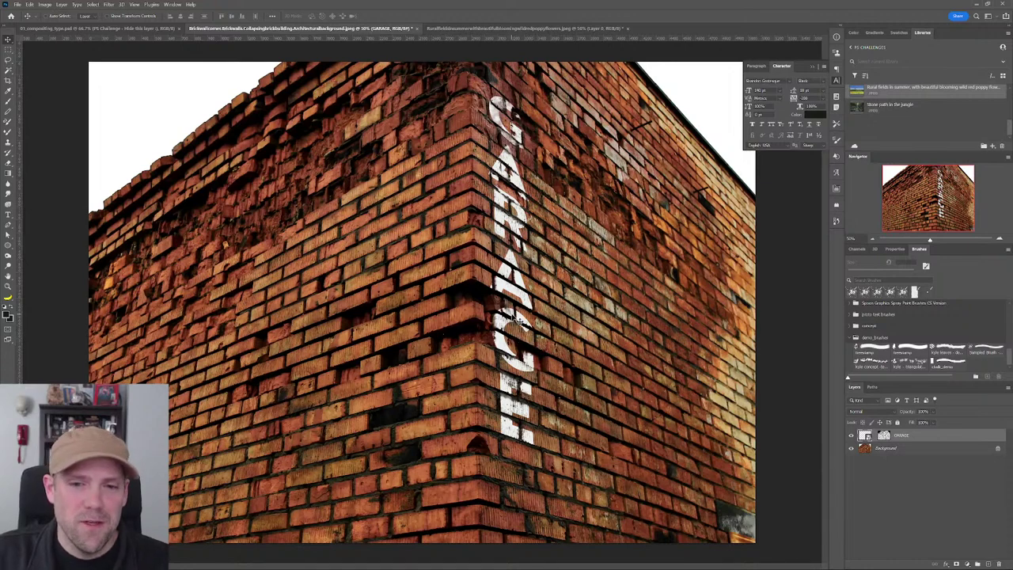
{"action": "left_click_drag", "start_coordinate": [513, 320], "coordinate": [538, 331]}
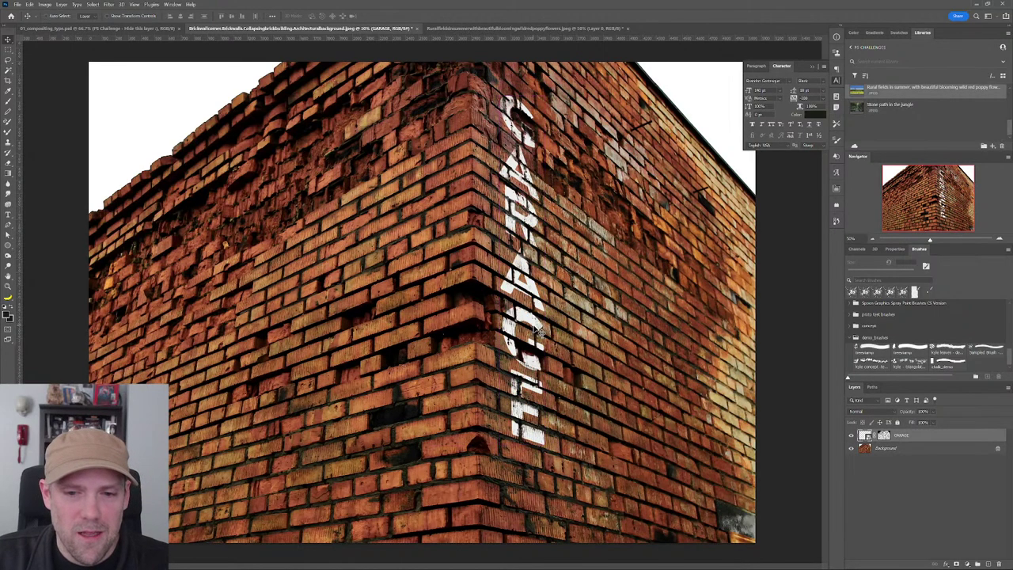
{"action": "left_click", "coordinate": [884, 437]}
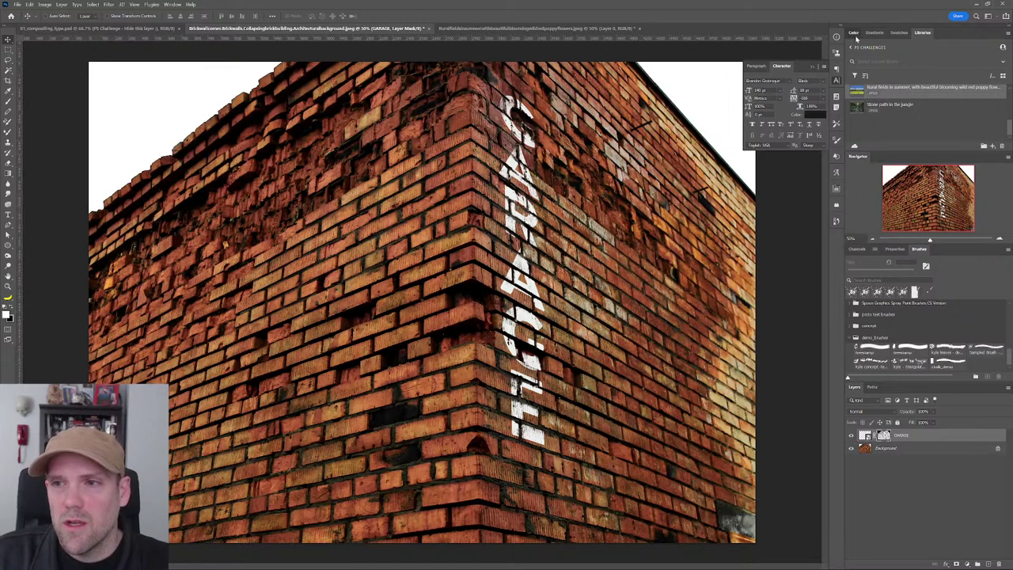
Step: Wear away parts of the G, A and R with black spray-brush strokes on the mask
{"action": "left_click", "coordinate": [854, 33]}
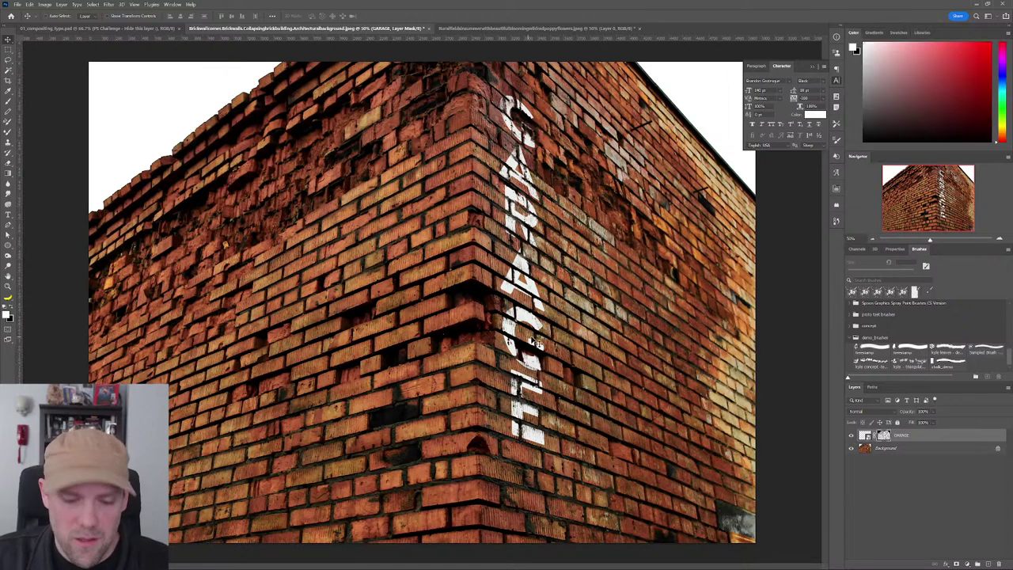
{"action": "key", "text": "b"}
{"action": "left_click_drag", "start_coordinate": [545, 336], "coordinate": [526, 350]}
{"action": "key", "text": "ctrl+z"}
{"action": "key", "text": "ctrl+z"}
{"action": "key", "text": "ctrl+z"}
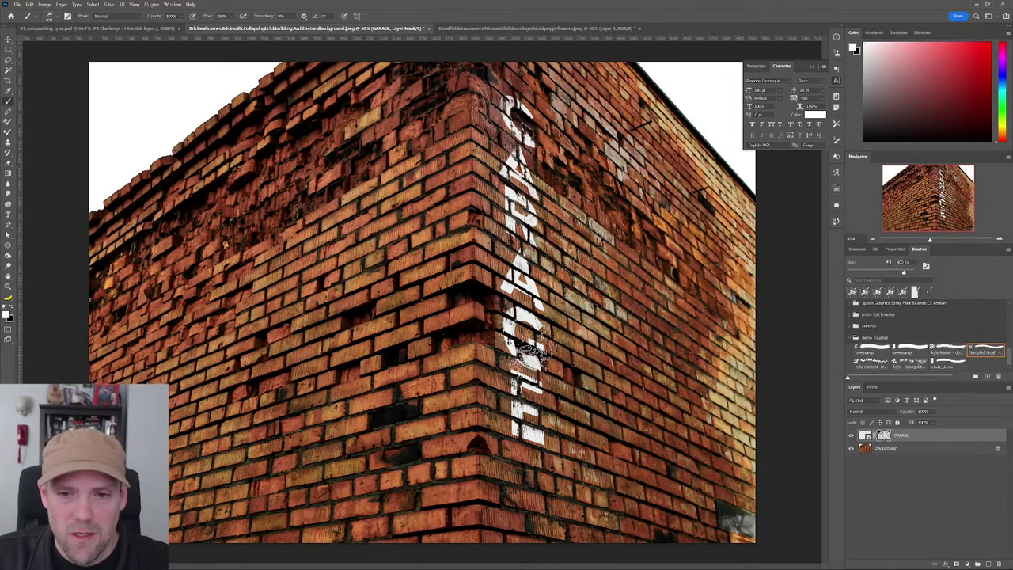
{"action": "mouse_move", "coordinate": [518, 312]}
{"action": "left_mouse_down"}
{"action": "mouse_move", "coordinate": [522, 407]}
{"action": "mouse_move", "coordinate": [530, 261]}
{"action": "left_mouse_up"}
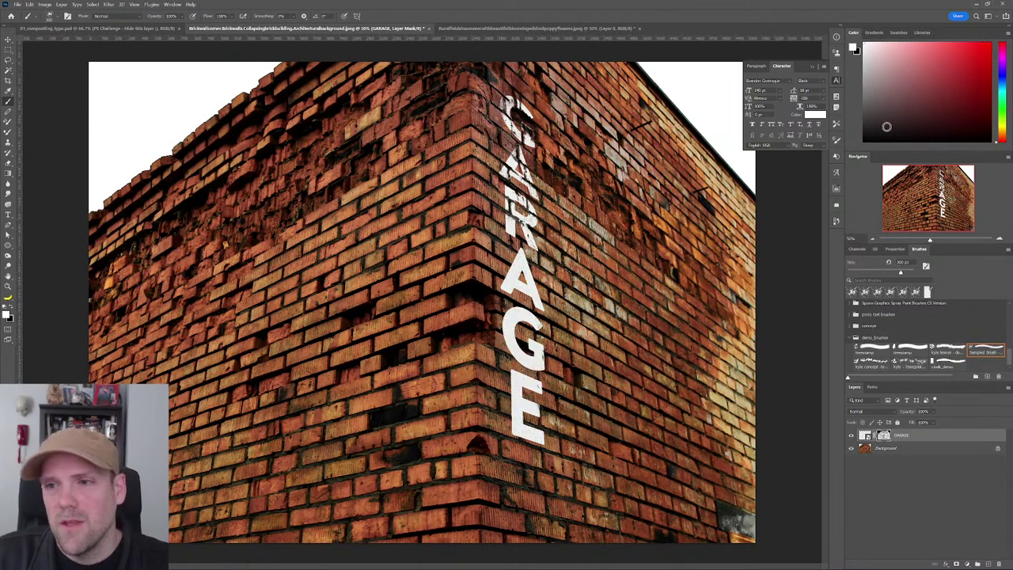
{"action": "key", "text": "x"}
{"action": "left_click_drag", "start_coordinate": [526, 360], "coordinate": [522, 237]}
{"action": "mouse_move", "coordinate": [538, 304]}
{"action": "left_mouse_down"}
{"action": "mouse_move", "coordinate": [522, 395]}
{"action": "mouse_move", "coordinate": [534, 392]}
{"action": "mouse_move", "coordinate": [542, 411]}
{"action": "mouse_move", "coordinate": [543, 330]}
{"action": "left_mouse_up"}
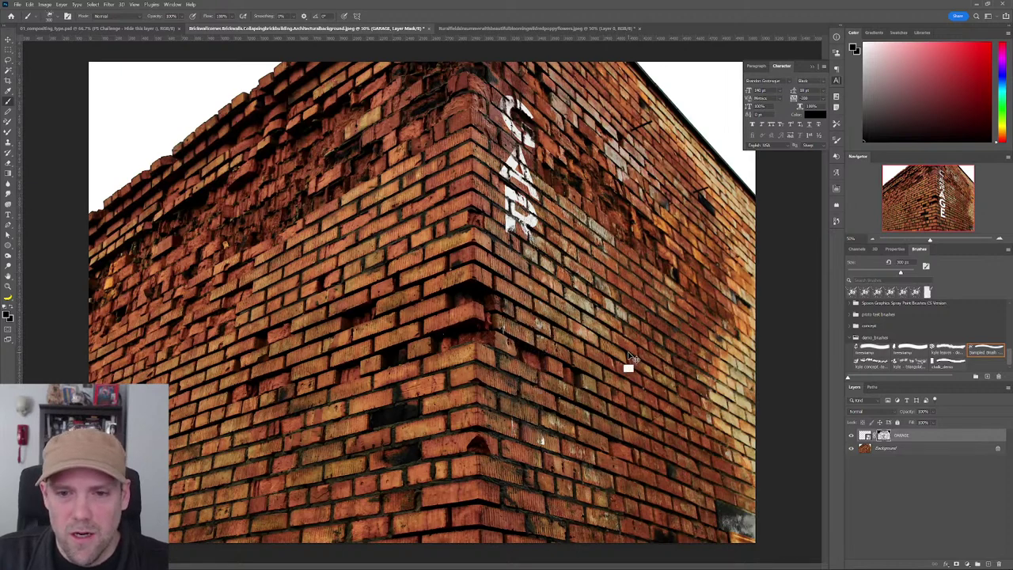
{"action": "key", "text": "ctrl+z"}
{"action": "key", "text": "ctrl+z"}
{"action": "key", "text": "ctrl+z"}
{"action": "key", "text": "ctrl+shift+z"}
{"action": "key", "text": "ctrl+shift+z"}
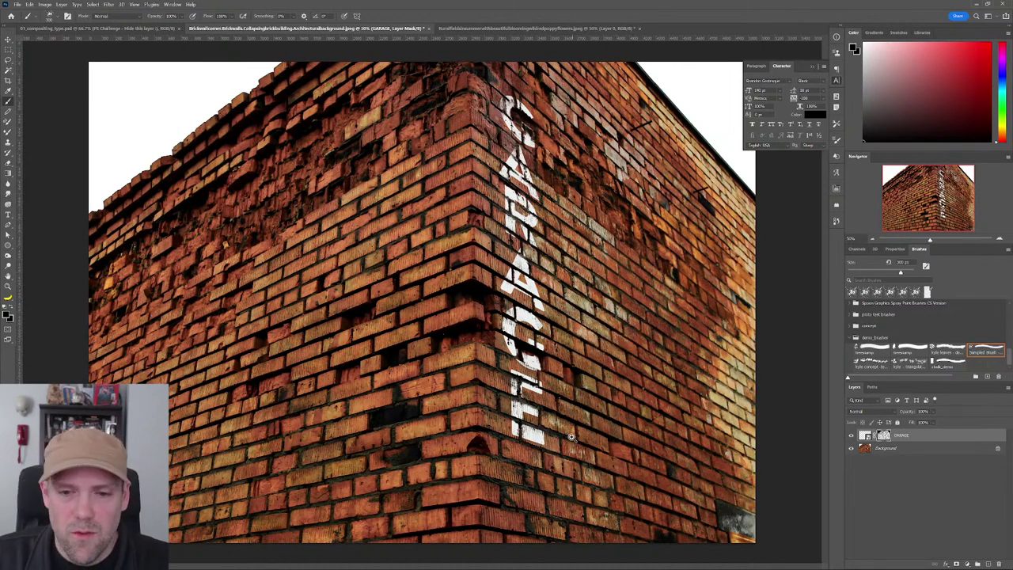
Step: Zoom in on the lower letters, shrink the brush to about 90 px, then zoom back out
{"action": "key", "text": "z"}
{"action": "left_click", "coordinate": [564, 433]}
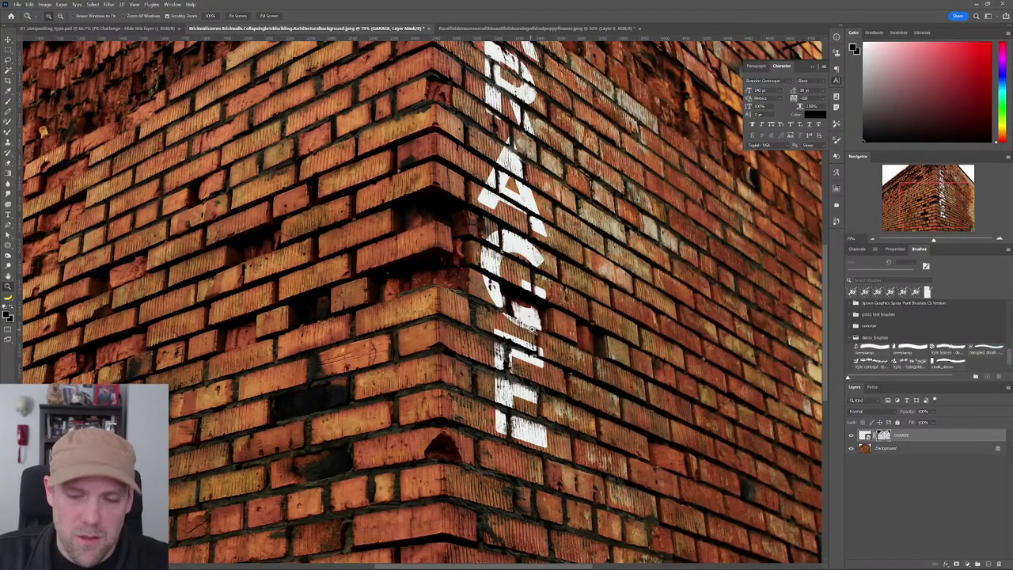
{"action": "key", "text": "b"}
{"action": "key", "text": "bracketleft"}
{"action": "key", "text": "bracketleft"}
{"action": "key", "text": "bracketleft"}
{"action": "key", "text": "bracketleft"}
{"action": "key", "text": "bracketleft"}
{"action": "key", "text": "bracketleft"}
{"action": "key", "text": "bracketleft"}
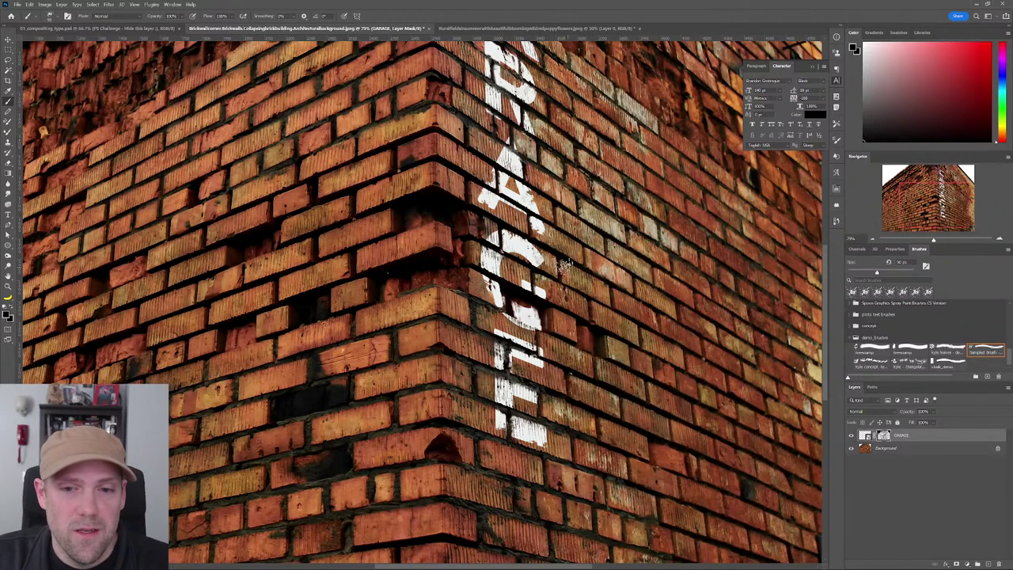
{"action": "key", "text": "z"}
{"action": "left_click", "coordinate": [589, 277], "text": "alt"}
{"action": "left_click", "coordinate": [591, 273], "text": "alt"}
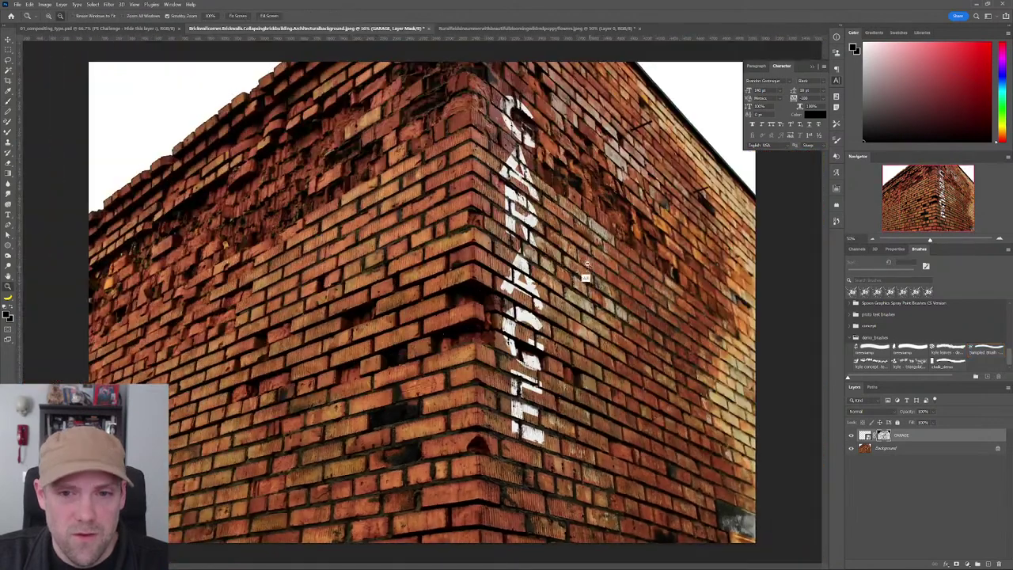
{"action": "key", "text": "b"}
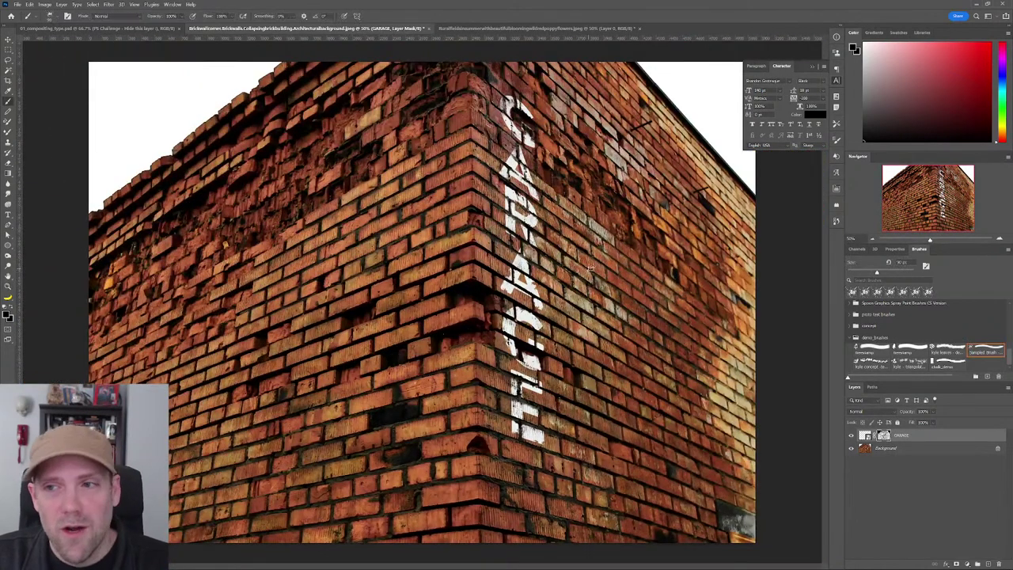
Step: Open the blue grunge rusted metal texture from the Libraries panel as a new document
{"action": "left_click", "coordinate": [922, 32]}
{"action": "scroll", "coordinate": [926, 111], "scroll_direction": "up", "scroll_amount": 5}
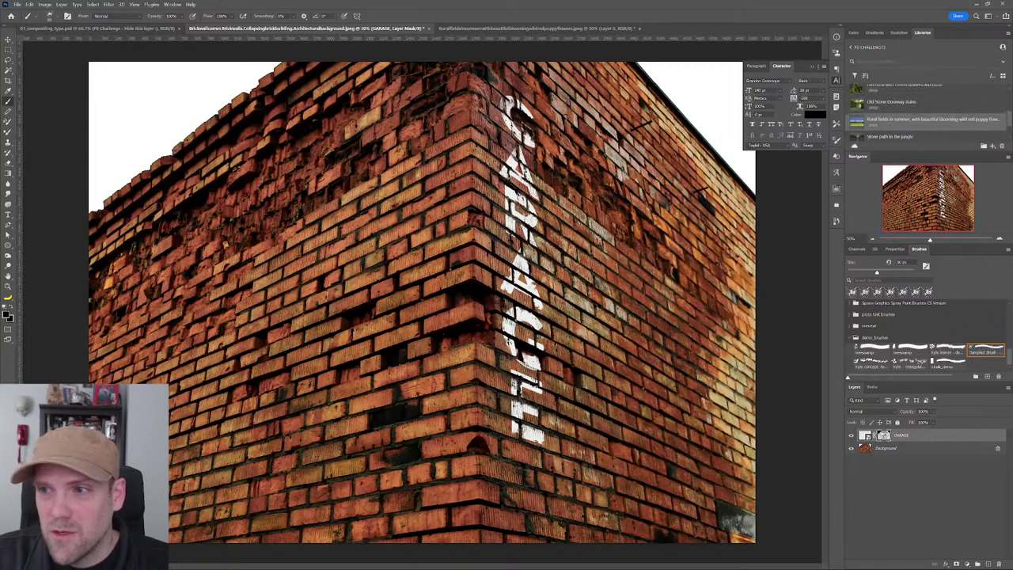
{"action": "scroll", "coordinate": [846, 127], "scroll_direction": "up", "scroll_amount": 3}
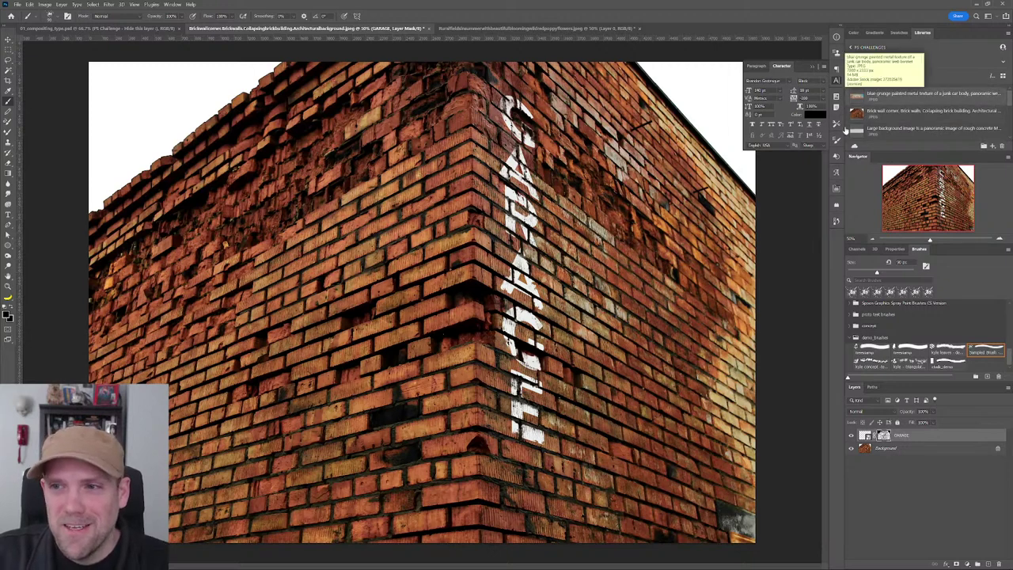
{"action": "double_click", "coordinate": [856, 95]}
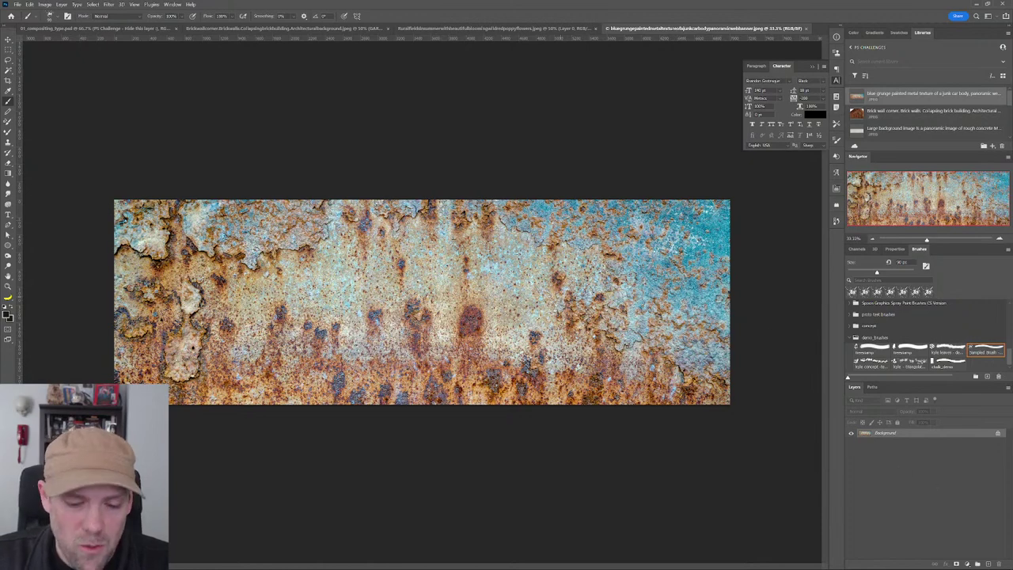
Step: Add a horizontal text layer reading VINTAGE on the texture
{"action": "key", "text": "t"}
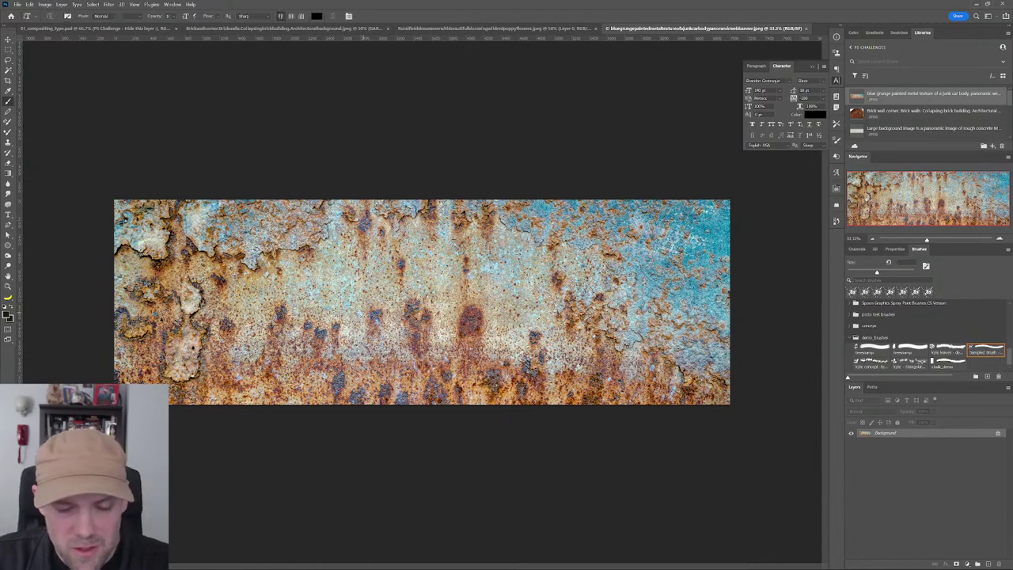
{"action": "key", "text": "shift+t"}
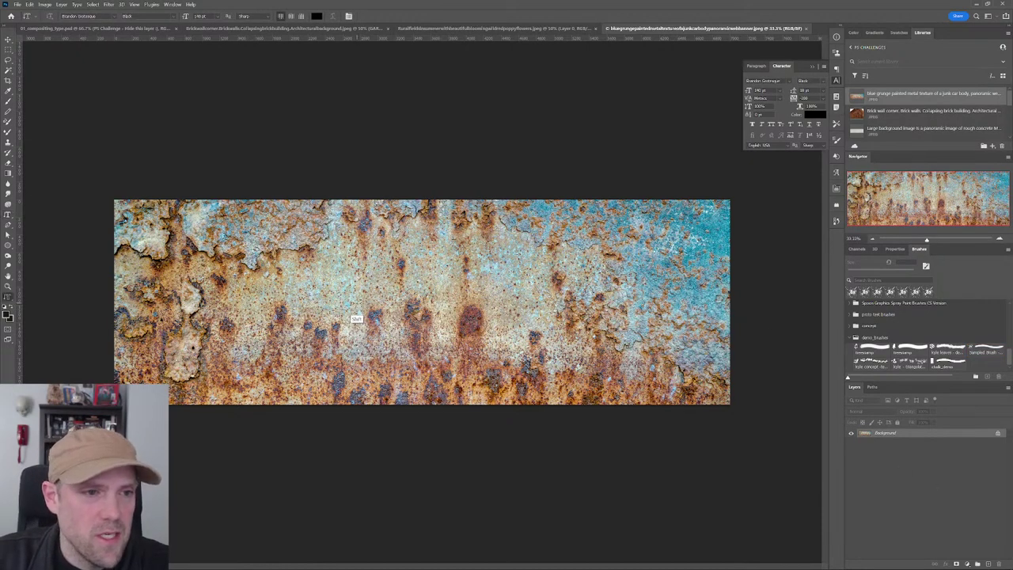
{"action": "left_click", "coordinate": [322, 296]}
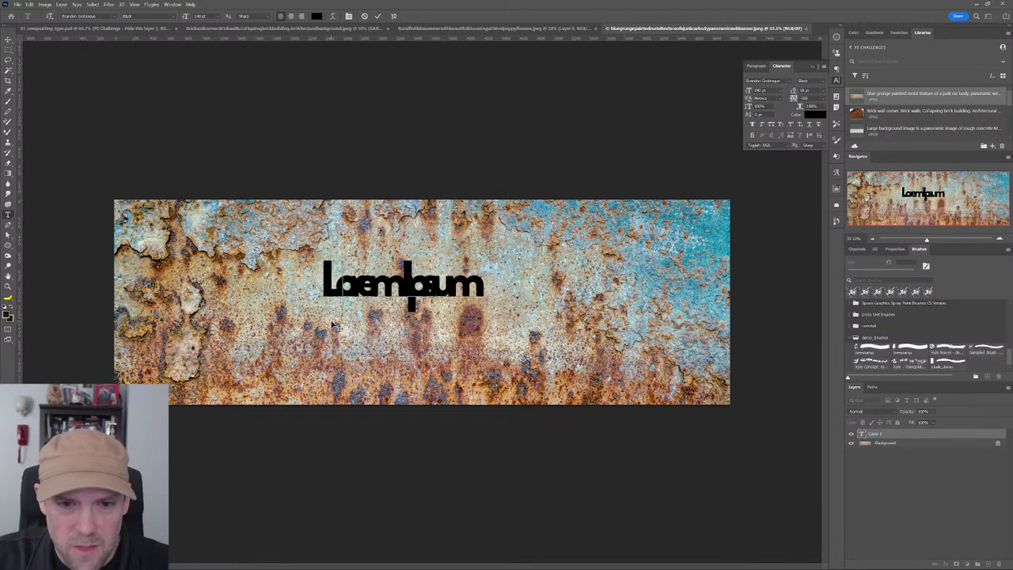
{"action": "type", "text": "VINTAGE"}
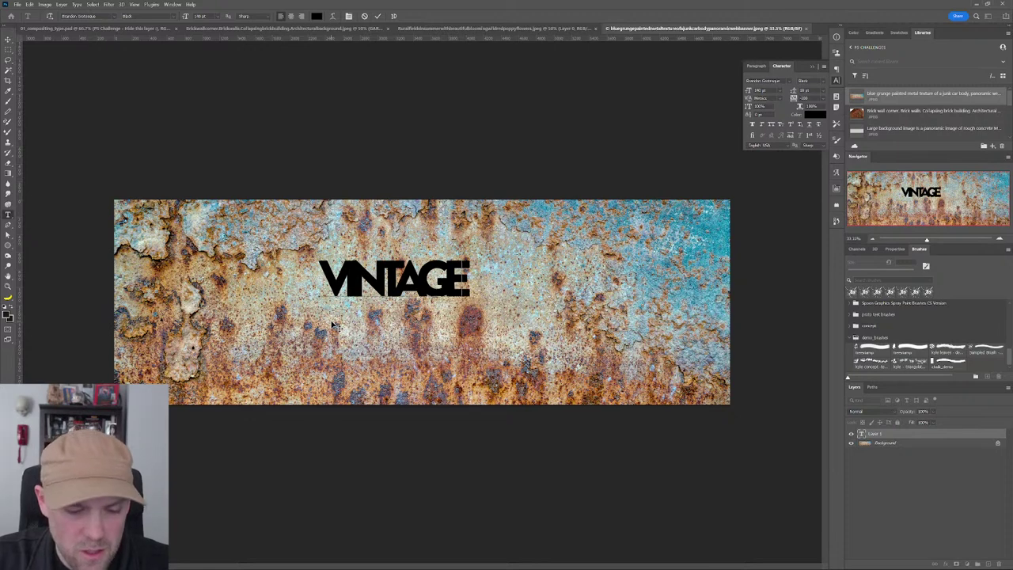
{"action": "left_click", "coordinate": [883, 486]}
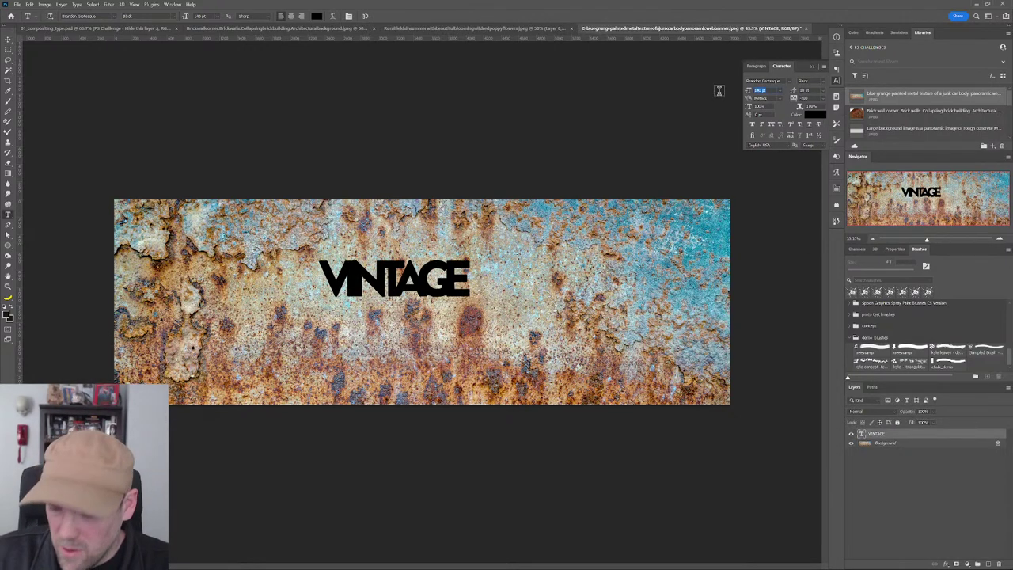
Step: Enlarge the VINTAGE text, set tracking to 200, and centre it on the texture
{"action": "key", "text": "Return"}
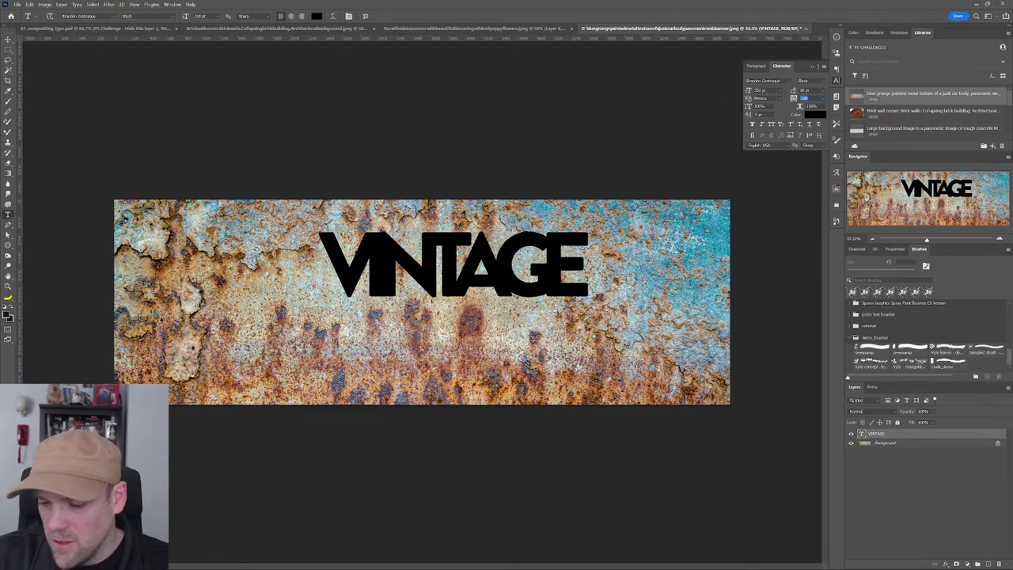
{"action": "type", "text": "200"}
{"action": "key", "text": "Return"}
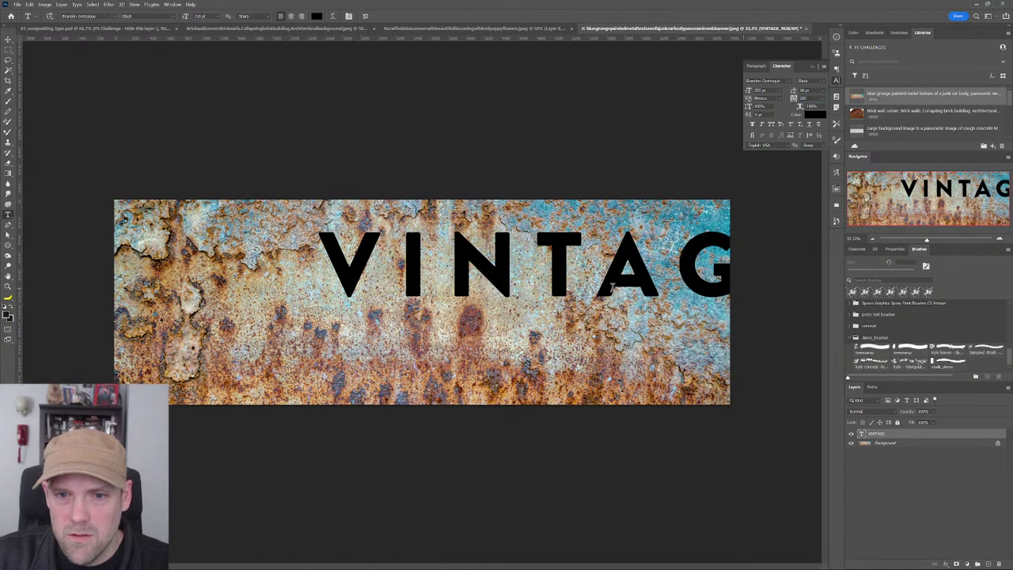
{"action": "left_click", "coordinate": [890, 487]}
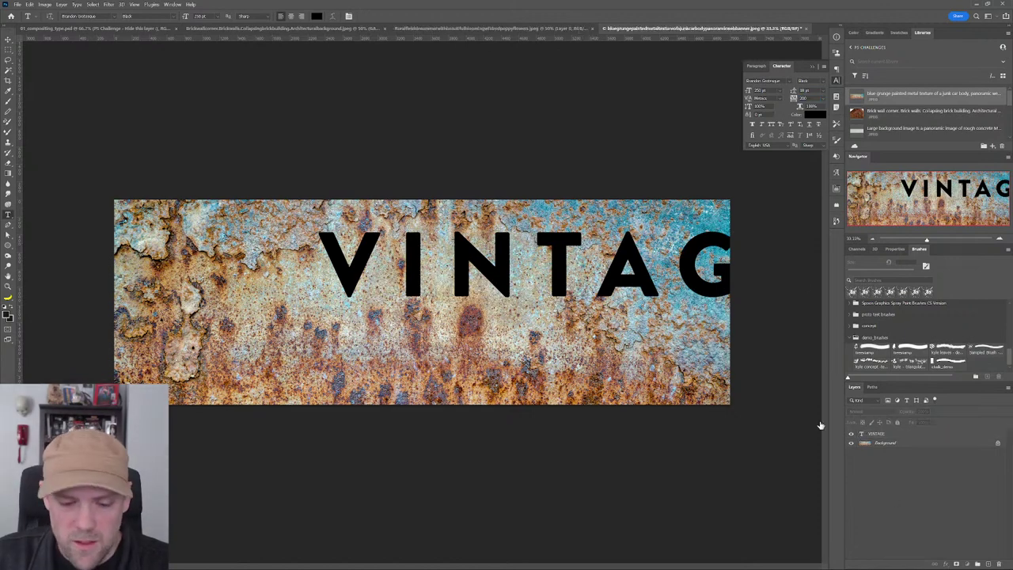
{"action": "key", "text": "v"}
{"action": "left_click_drag", "start_coordinate": [500, 277], "coordinate": [354, 308]}
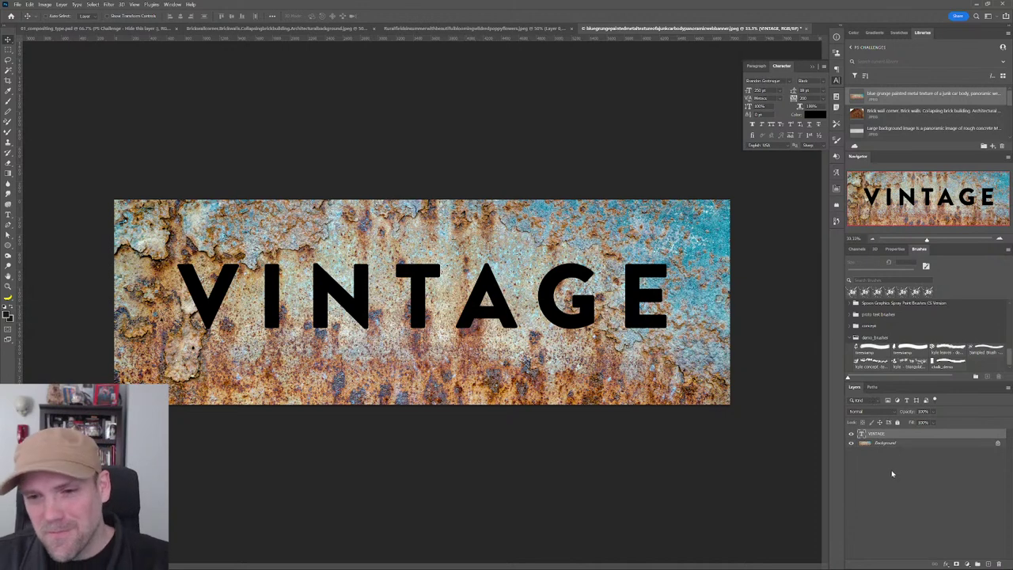
Step: Set the VINTAGE text colour to a dark teal sampled from the metal's blue tones
{"action": "left_click", "coordinate": [815, 115]}
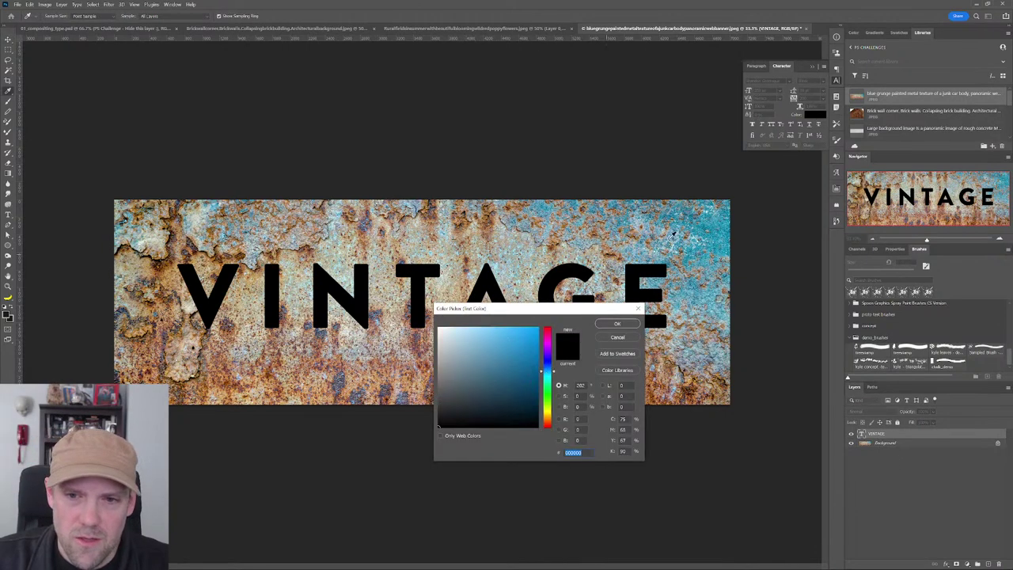
{"action": "left_click", "coordinate": [697, 237]}
{"action": "left_click", "coordinate": [513, 364]}
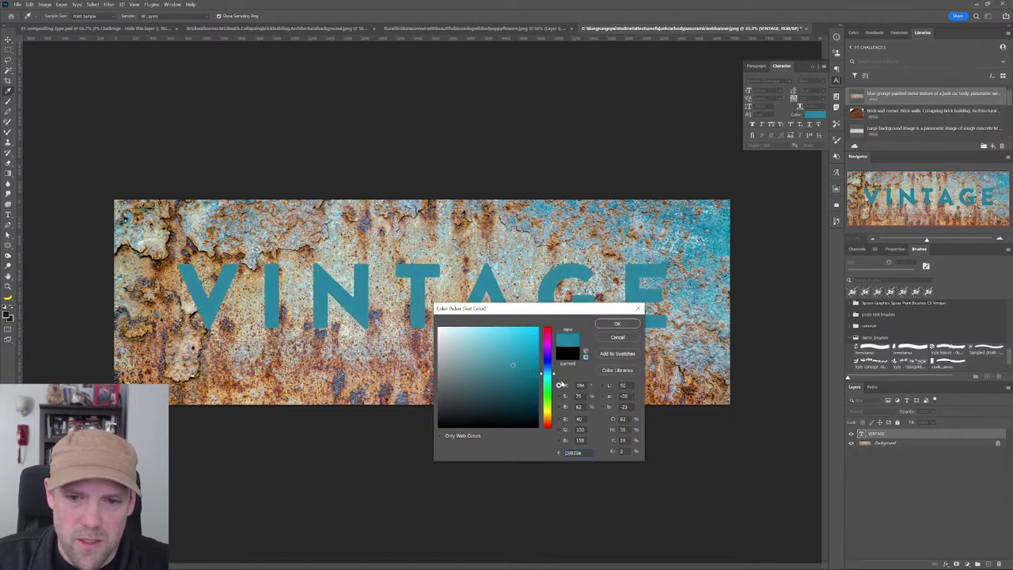
{"action": "left_click", "coordinate": [551, 376]}
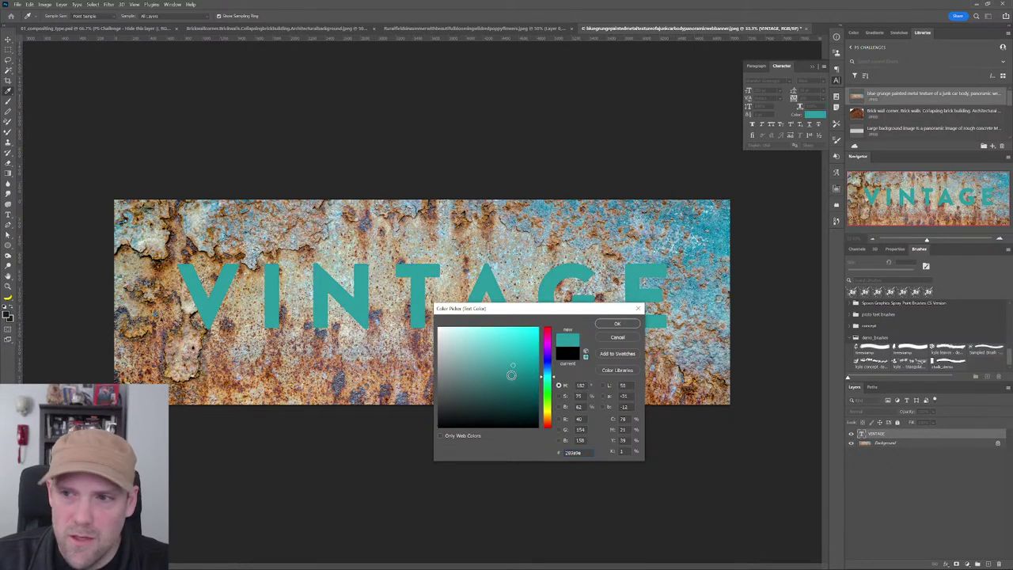
{"action": "left_click_drag", "start_coordinate": [510, 366], "coordinate": [516, 373]}
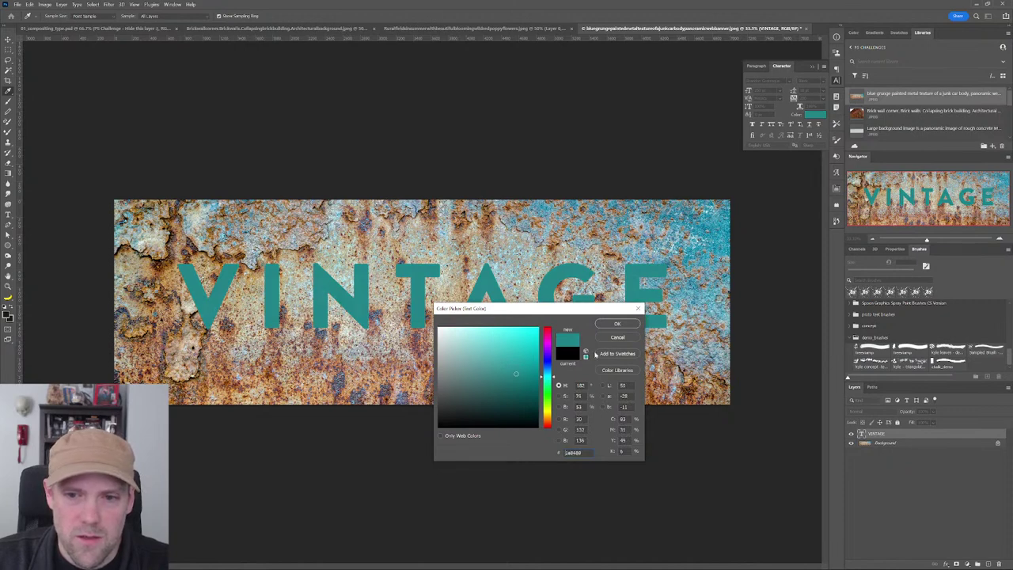
{"action": "left_click", "coordinate": [515, 376]}
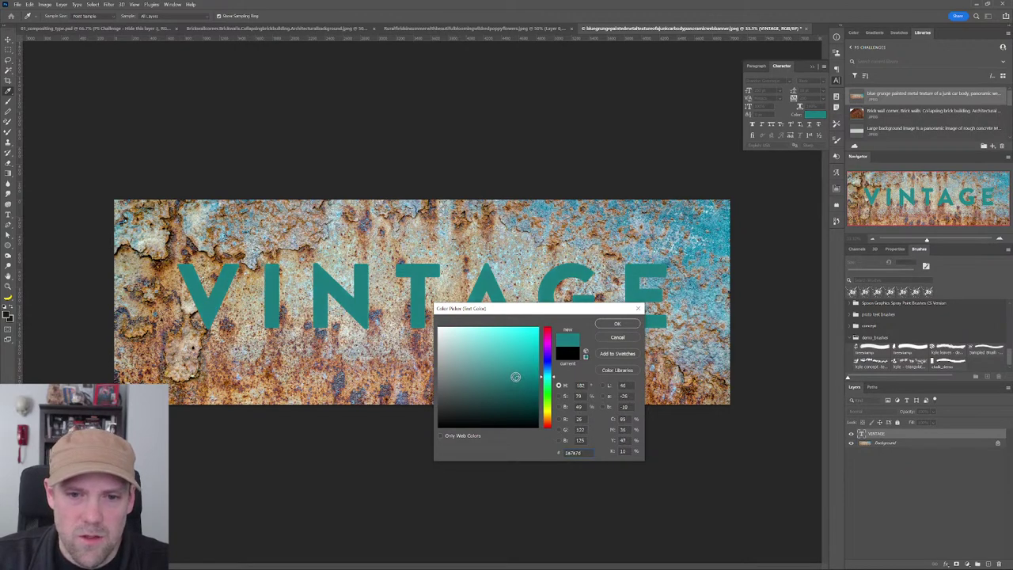
{"action": "left_click", "coordinate": [617, 323]}
{"action": "left_click", "coordinate": [952, 437], "text": "ctrl"}
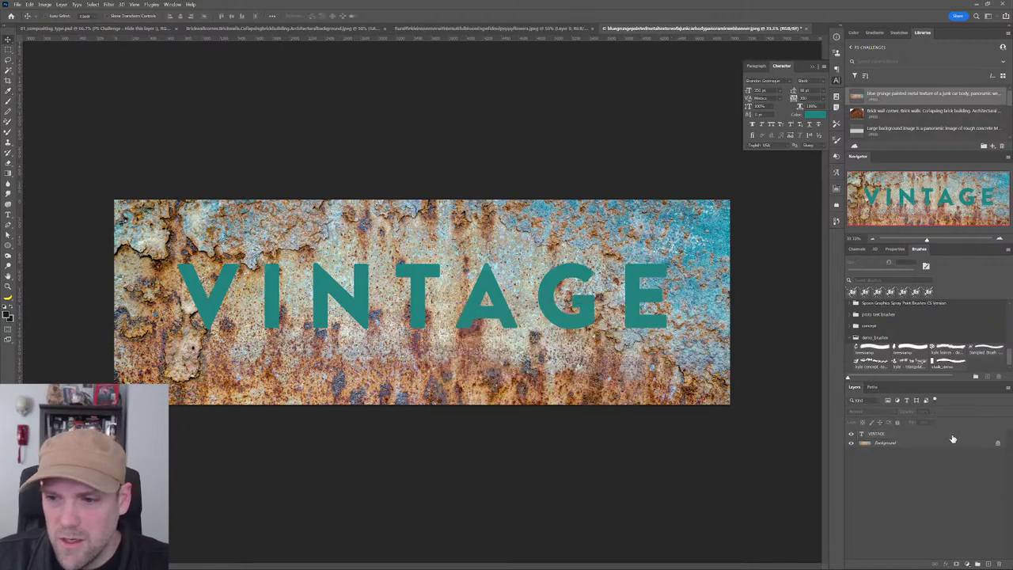
{"action": "left_click", "coordinate": [951, 437]}
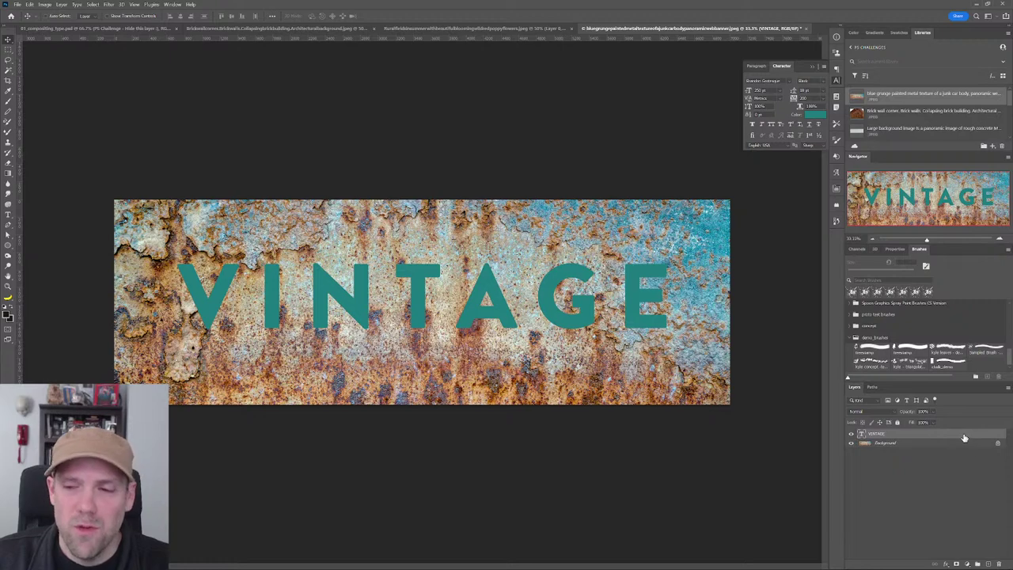
Step: In VINTAGE's Blending Options, drag the Underlying Layer white Blend If slider left so rust shows through
{"action": "double_click", "coordinate": [963, 438]}
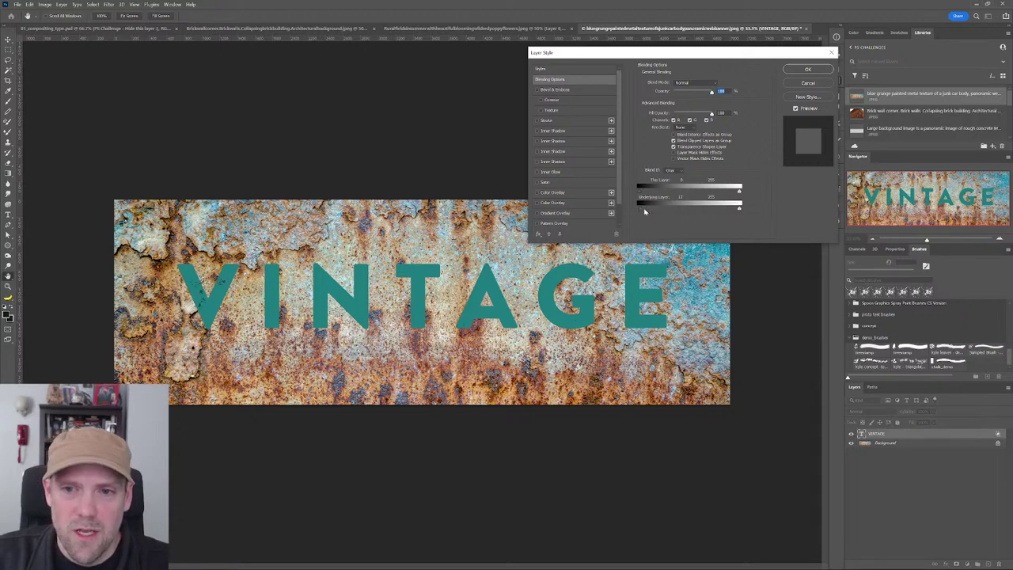
{"action": "left_click_drag", "start_coordinate": [656, 210], "coordinate": [663, 210]}
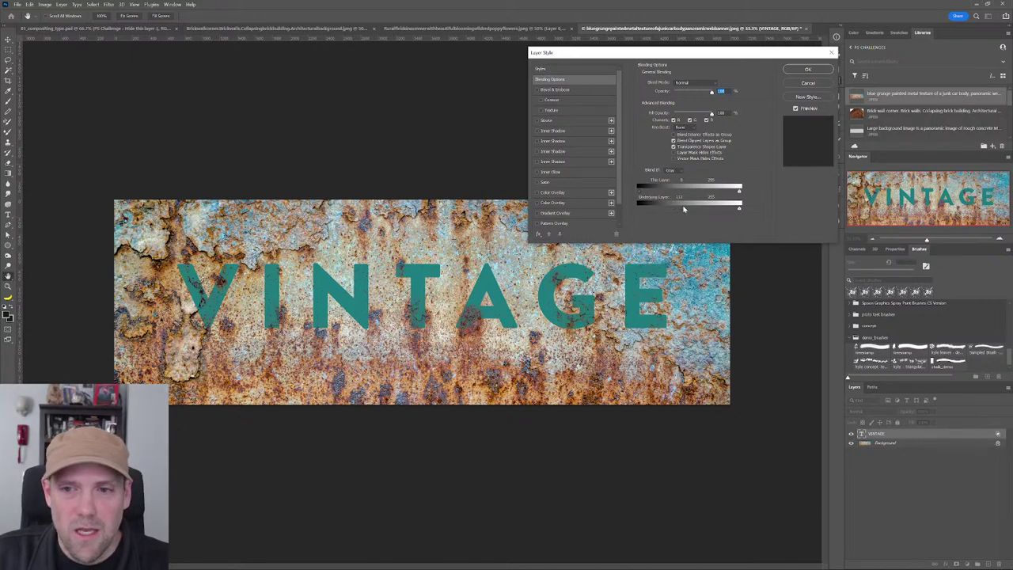
{"action": "left_click_drag", "start_coordinate": [684, 207], "coordinate": [638, 210]}
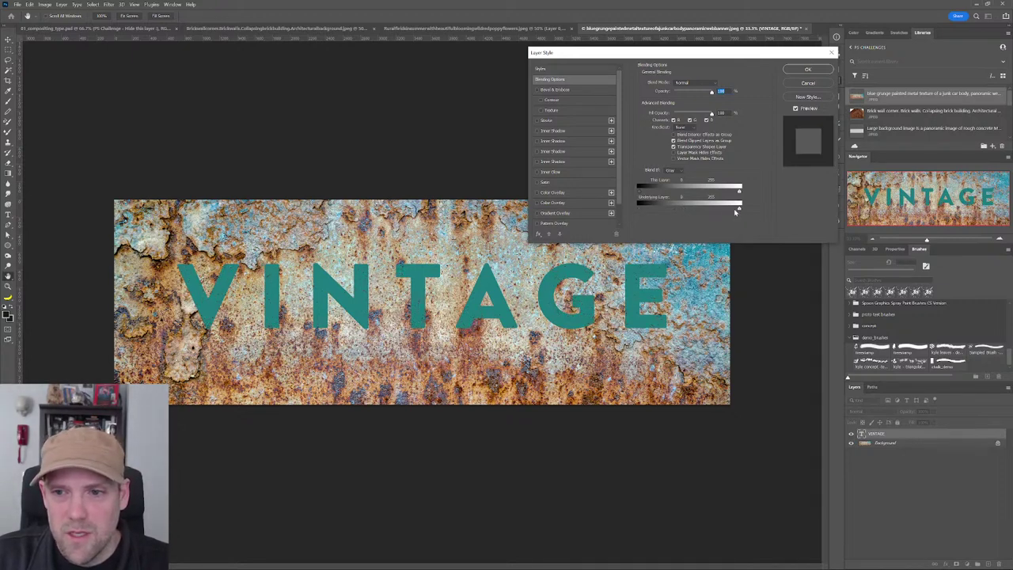
{"action": "left_click_drag", "start_coordinate": [739, 211], "coordinate": [711, 215]}
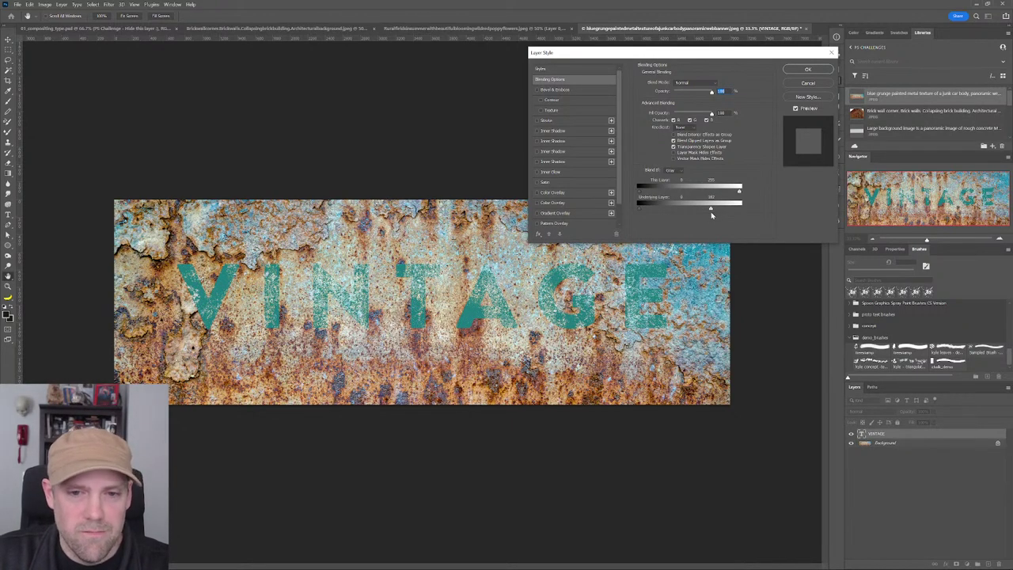
{"action": "left_click_drag", "start_coordinate": [711, 215], "coordinate": [712, 214]}
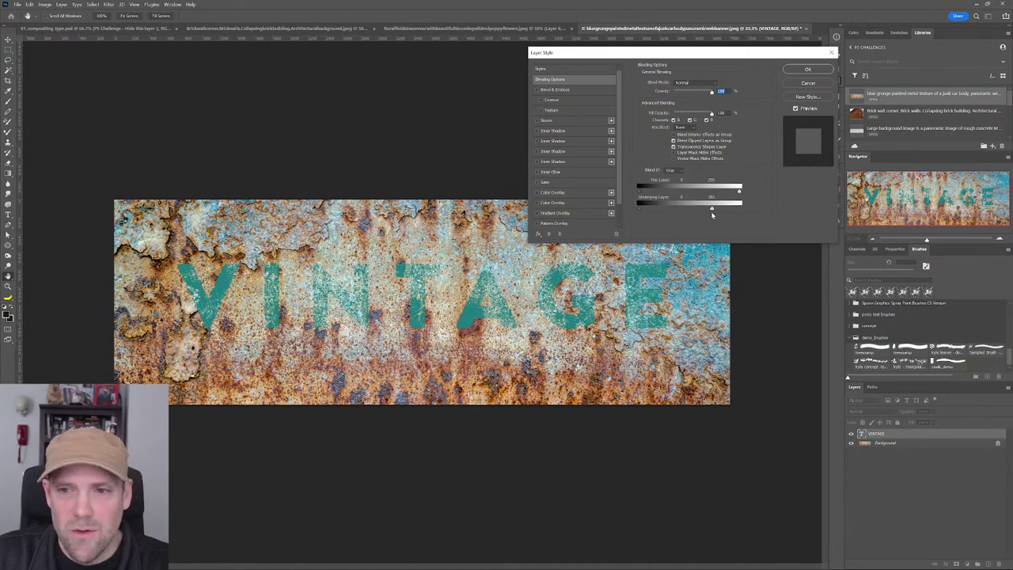
Step: Discard the blending changes and zoom in around the G of VINTAGE
{"action": "left_click", "coordinate": [808, 84]}
{"action": "key", "text": "z"}
{"action": "left_click", "coordinate": [588, 303]}
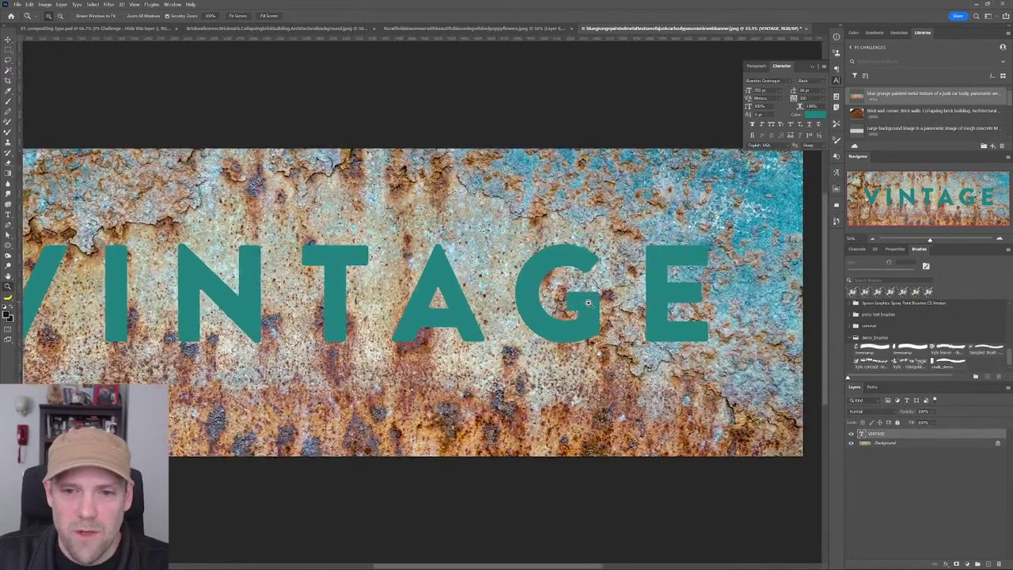
{"action": "left_click_drag", "start_coordinate": [588, 303], "coordinate": [621, 308]}
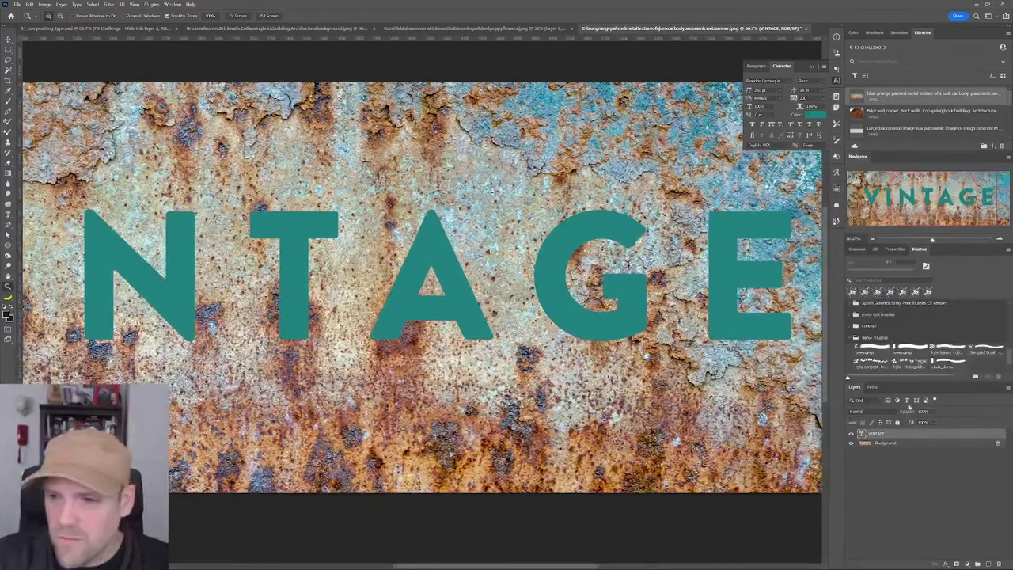
Step: Split the Underlying Layer highlight and shadow sliders for a soft worn blend, and apply the Layer Style
{"action": "double_click", "coordinate": [963, 436]}
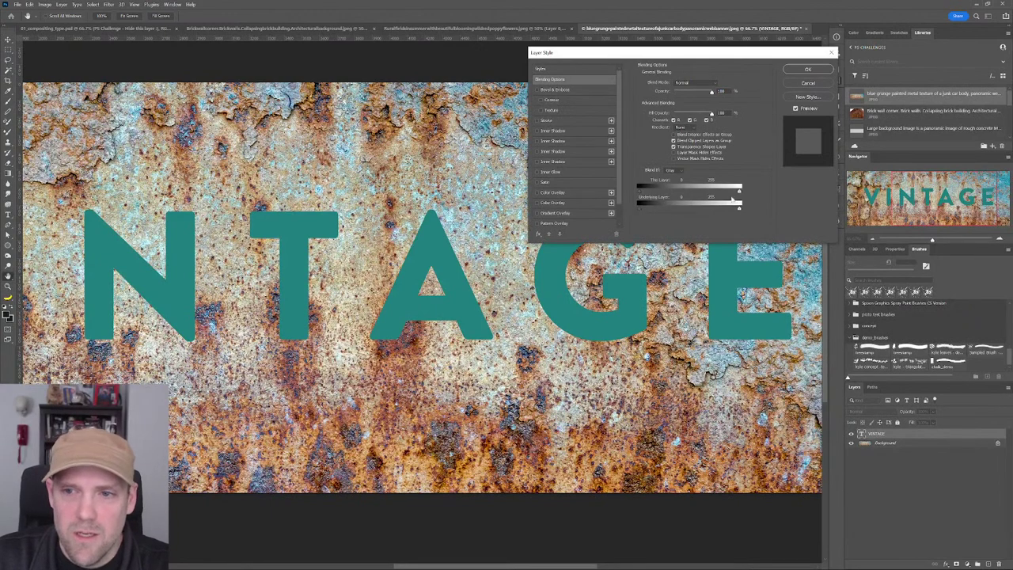
{"action": "mouse_move", "coordinate": [740, 211]}
{"action": "left_mouse_down"}
{"action": "mouse_move", "coordinate": [714, 210]}
{"action": "mouse_move", "coordinate": [743, 209]}
{"action": "left_mouse_up"}
{"action": "left_click_drag", "start_coordinate": [739, 210], "coordinate": [737, 213]}
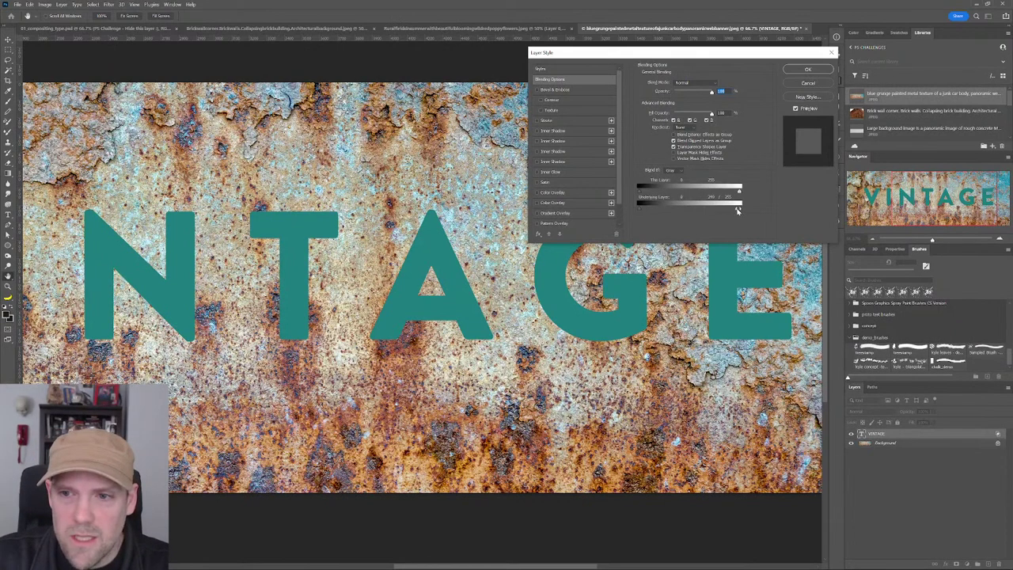
{"action": "left_click_drag", "start_coordinate": [727, 209], "coordinate": [747, 211]}
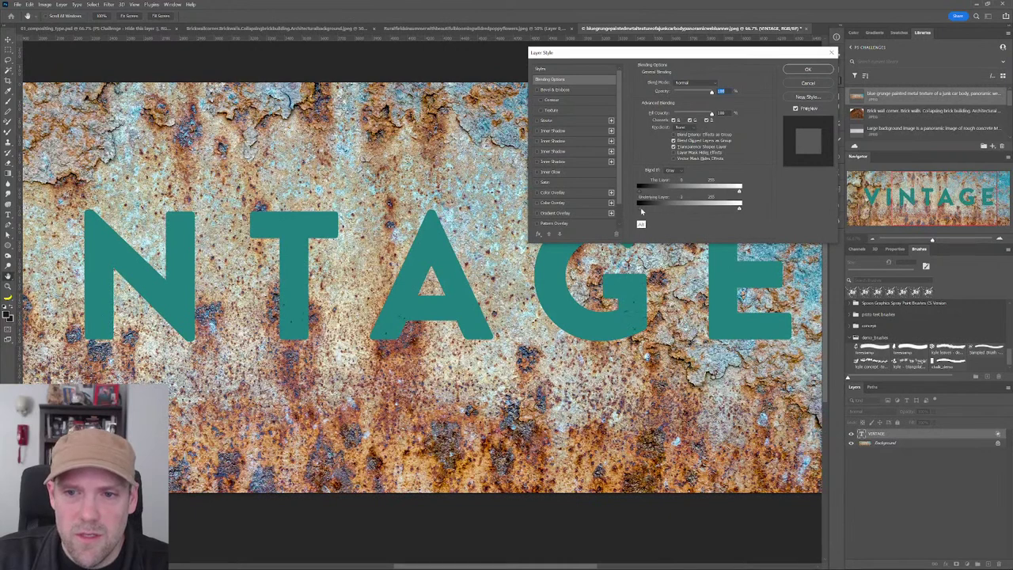
{"action": "left_click_drag", "start_coordinate": [640, 212], "coordinate": [669, 207]}
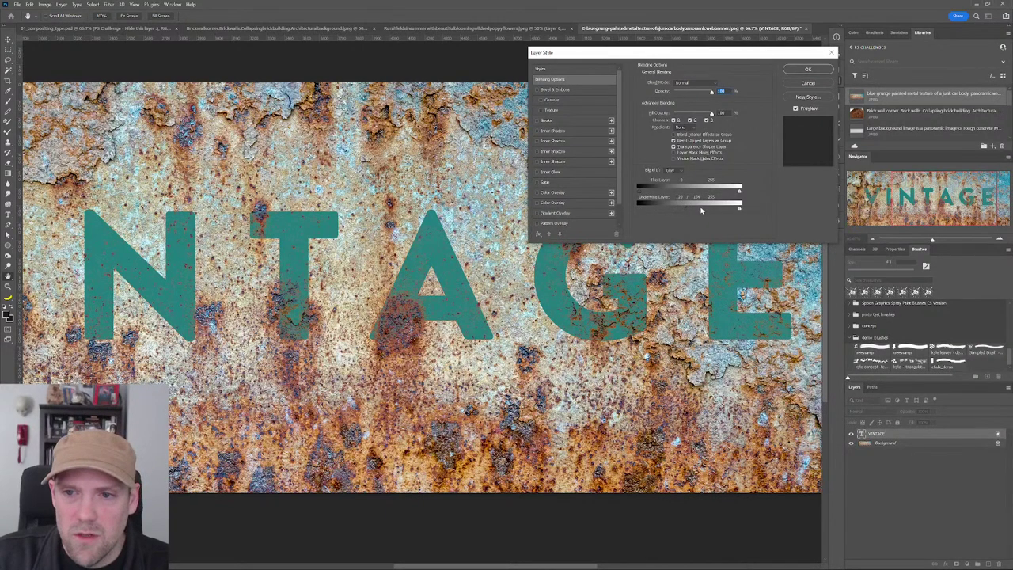
{"action": "left_click_drag", "start_coordinate": [700, 210], "coordinate": [706, 209]}
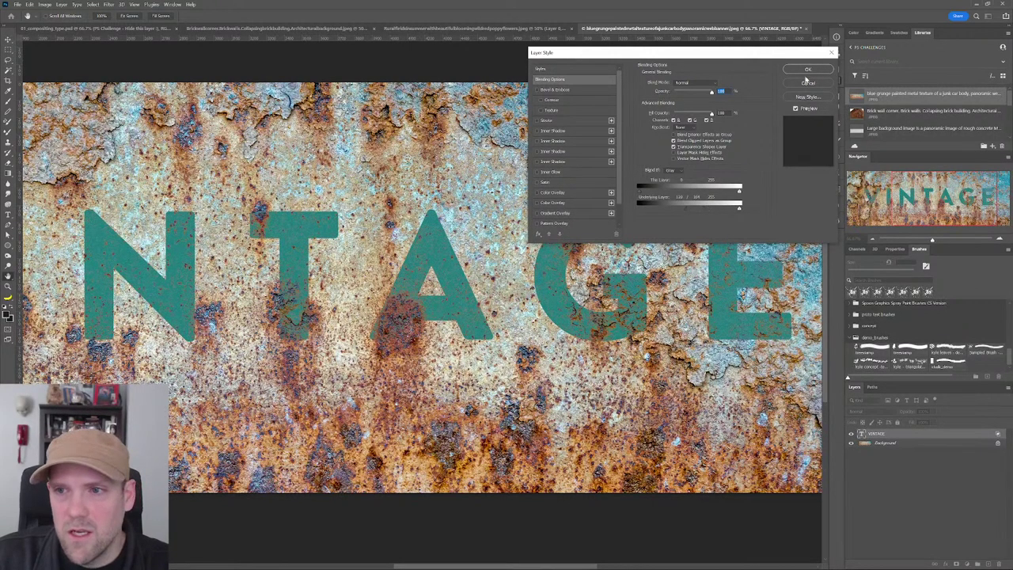
{"action": "key", "text": "Return"}
{"action": "key", "text": "z"}
{"action": "left_click", "coordinate": [545, 269], "text": "alt"}
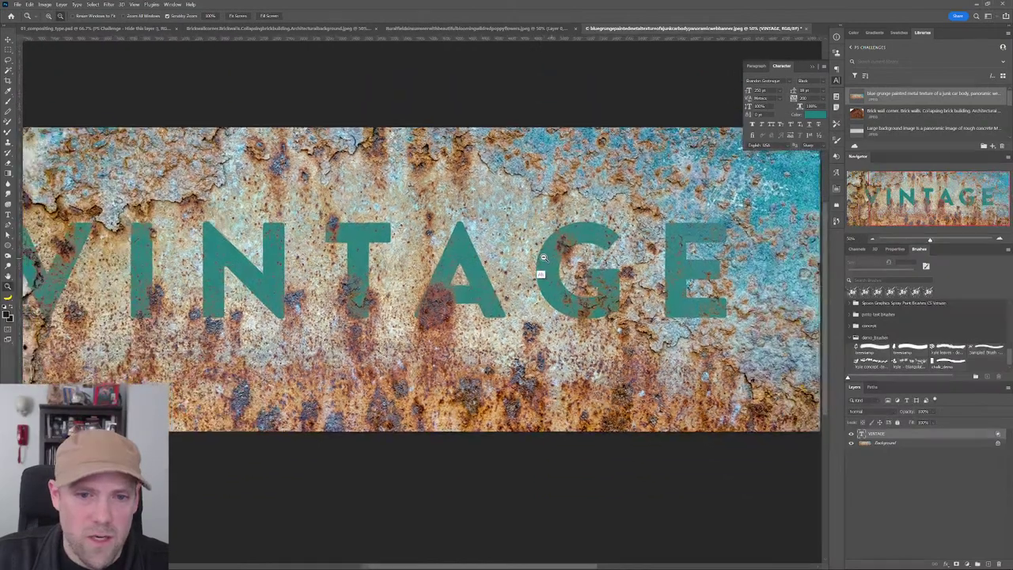
Step: Set the VINTAGE layer's blend mode to Overlay in the Layers panel
{"action": "left_click", "coordinate": [541, 264], "text": "alt"}
{"action": "left_click", "coordinate": [231, 288]}
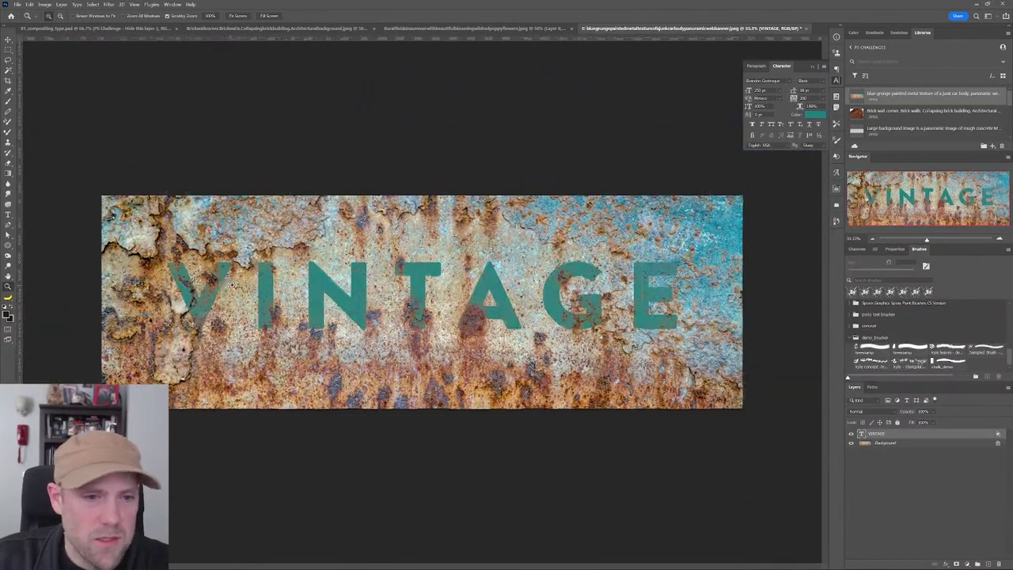
{"action": "left_click", "coordinate": [196, 284]}
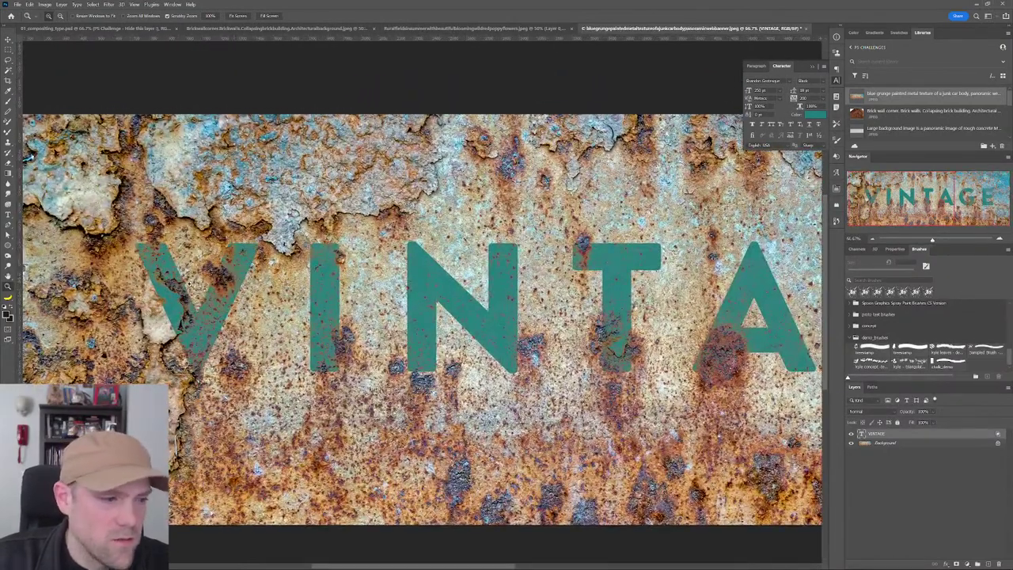
{"action": "left_click", "coordinate": [423, 273], "text": "alt"}
{"action": "left_click", "coordinate": [459, 294], "text": "alt"}
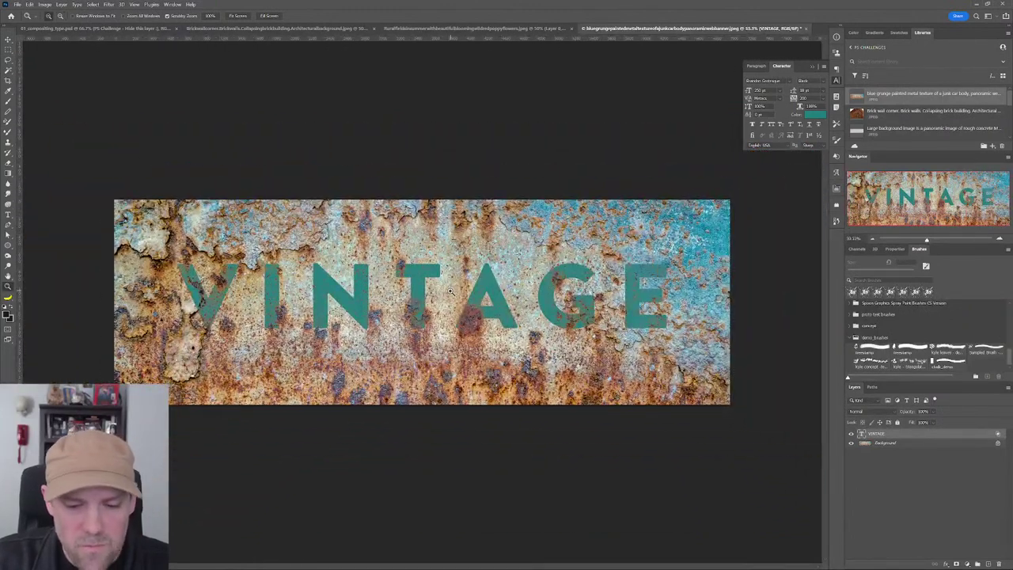
{"action": "key", "text": "v"}
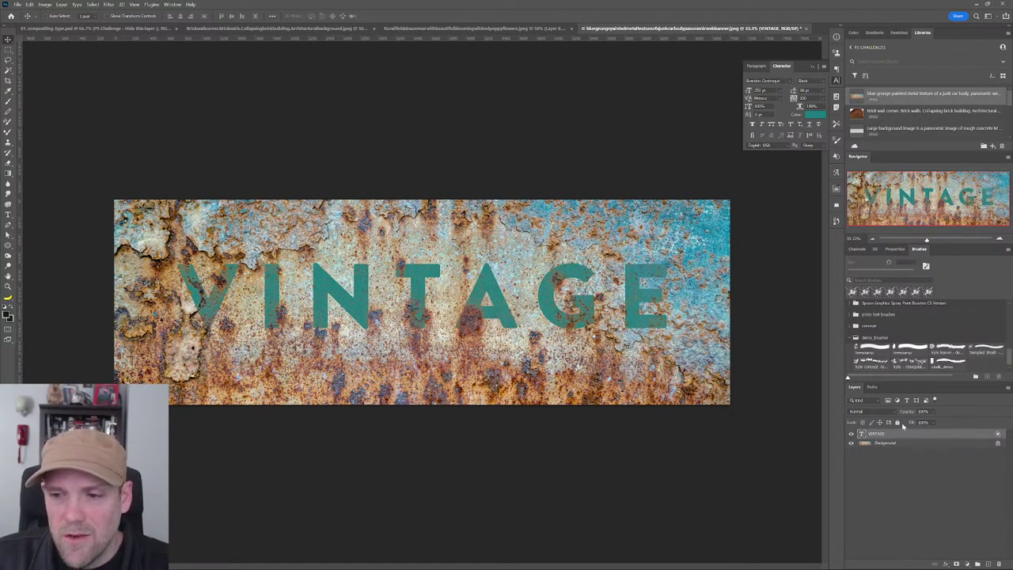
{"action": "left_click", "coordinate": [892, 413]}
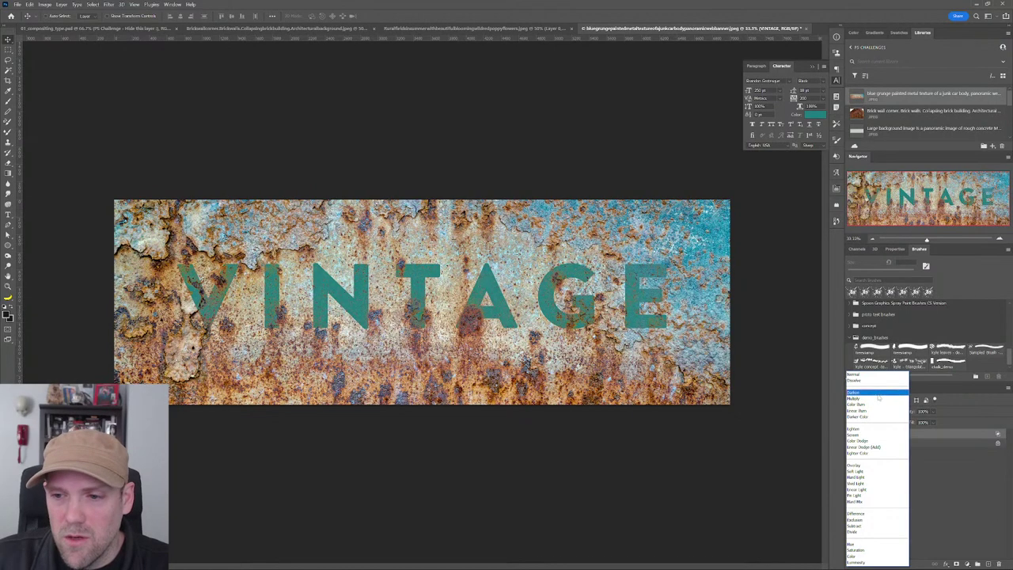
{"action": "left_click", "coordinate": [923, 458]}
{"action": "left_click", "coordinate": [893, 412]}
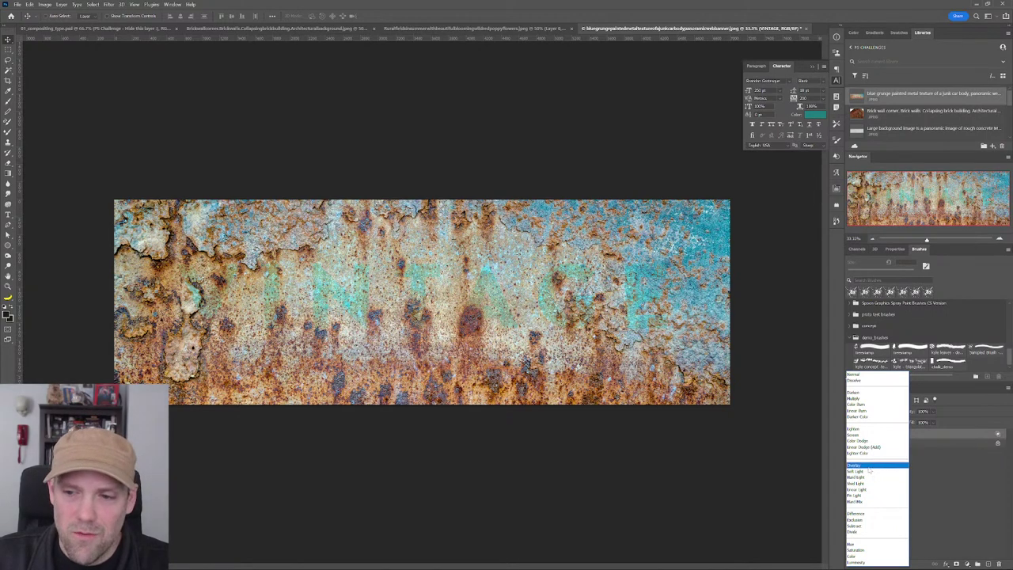
{"action": "left_click", "coordinate": [868, 467]}
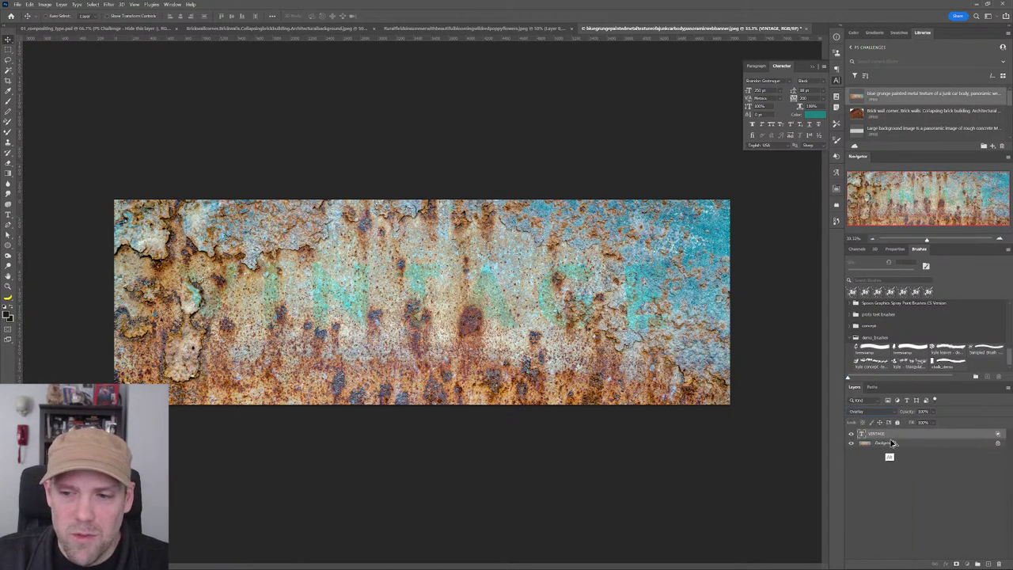
Step: Duplicate the VINTAGE text layer with Ctrl+J and deselect all layers
{"action": "key", "text": "ctrl+j"}
{"action": "key", "text": "ctrl+j"}
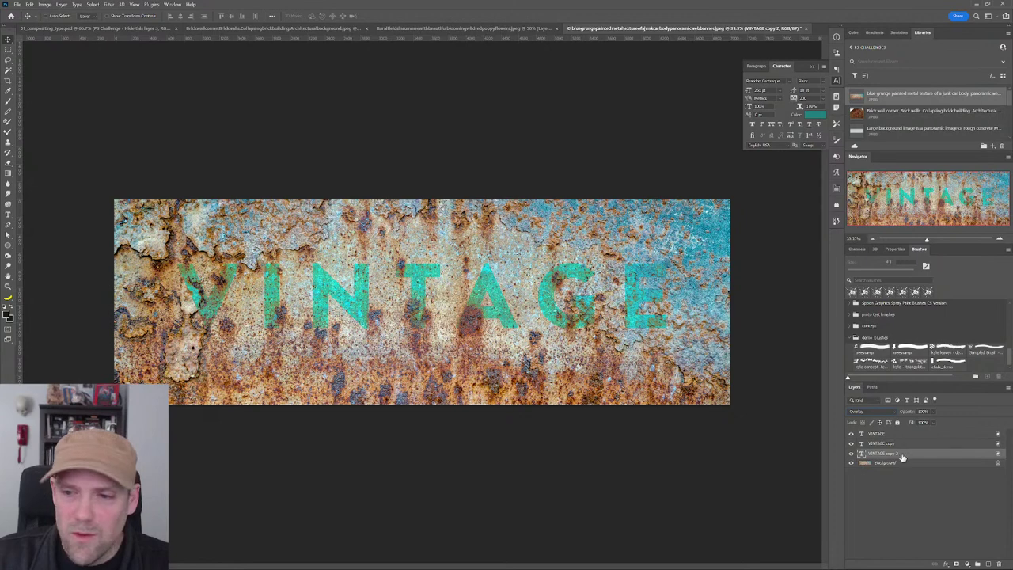
{"action": "key", "text": "shift+alt+n"}
{"action": "left_click", "coordinate": [882, 474]}
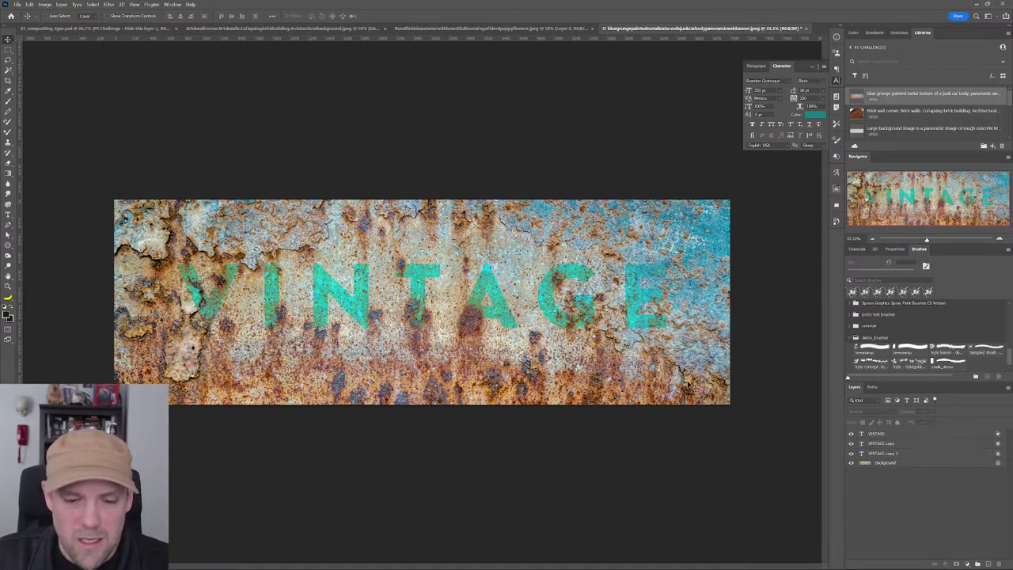
Step: Zoom in to inspect the A's texture, then zoom back out to the whole banner
{"action": "key", "text": "z"}
{"action": "left_click", "coordinate": [498, 311]}
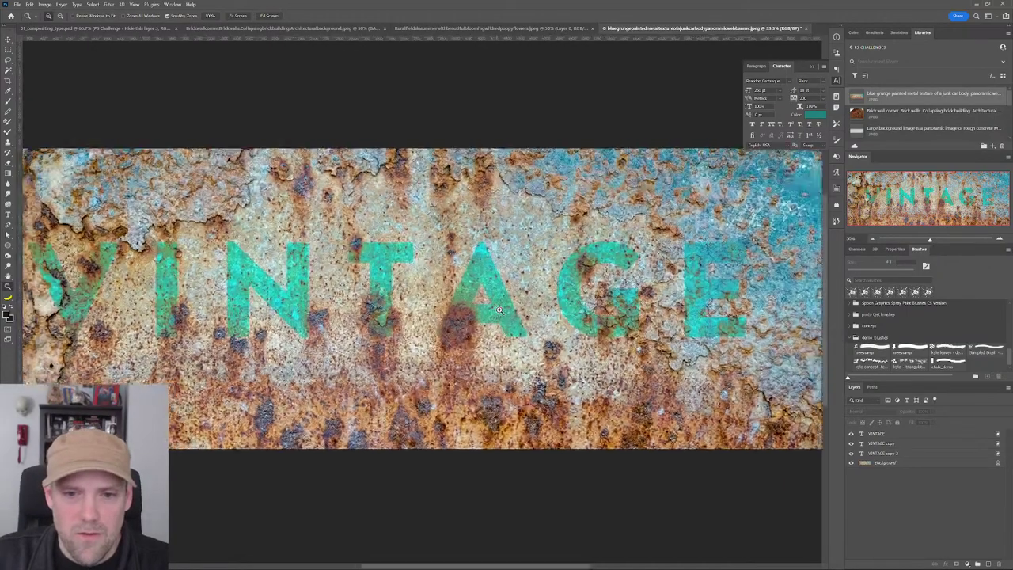
{"action": "left_click", "coordinate": [500, 312]}
{"action": "left_click", "coordinate": [503, 313]}
{"action": "left_click", "coordinate": [507, 315]}
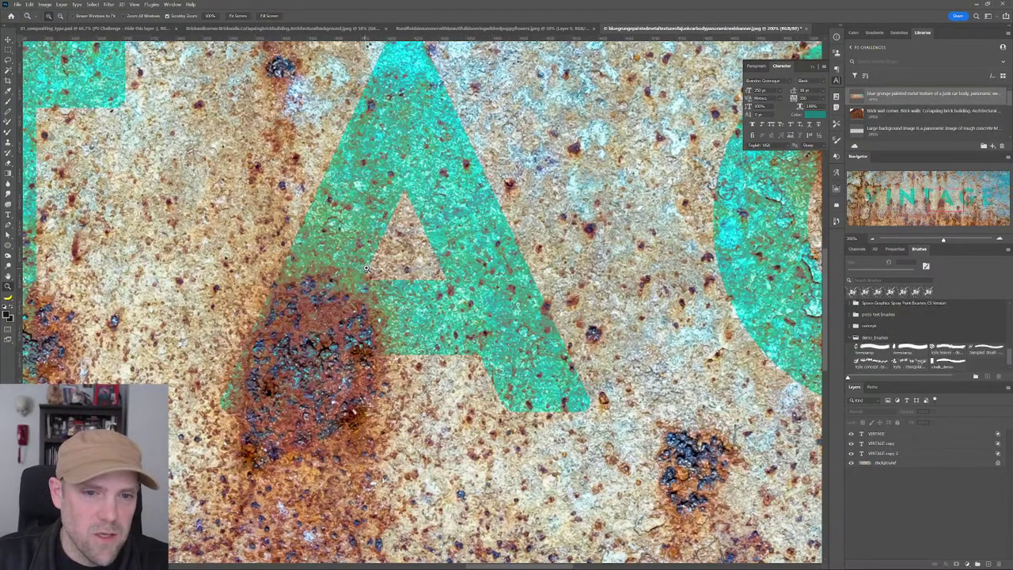
{"action": "left_click", "coordinate": [475, 313], "text": "alt"}
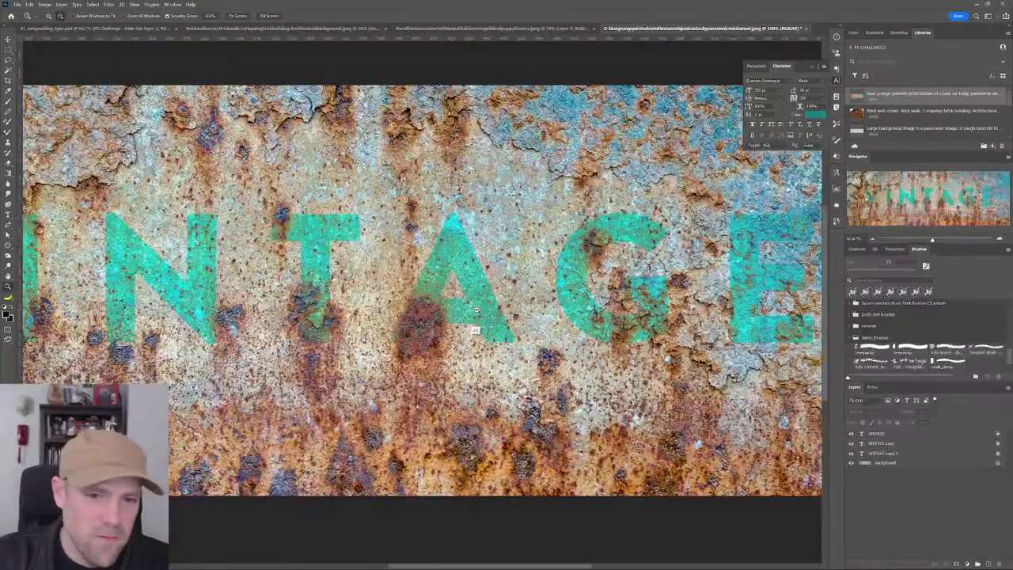
{"action": "left_click", "coordinate": [475, 313], "text": "alt"}
{"action": "left_click", "coordinate": [474, 312], "text": "alt"}
{"action": "left_click_drag", "start_coordinate": [407, 313], "coordinate": [491, 303]}
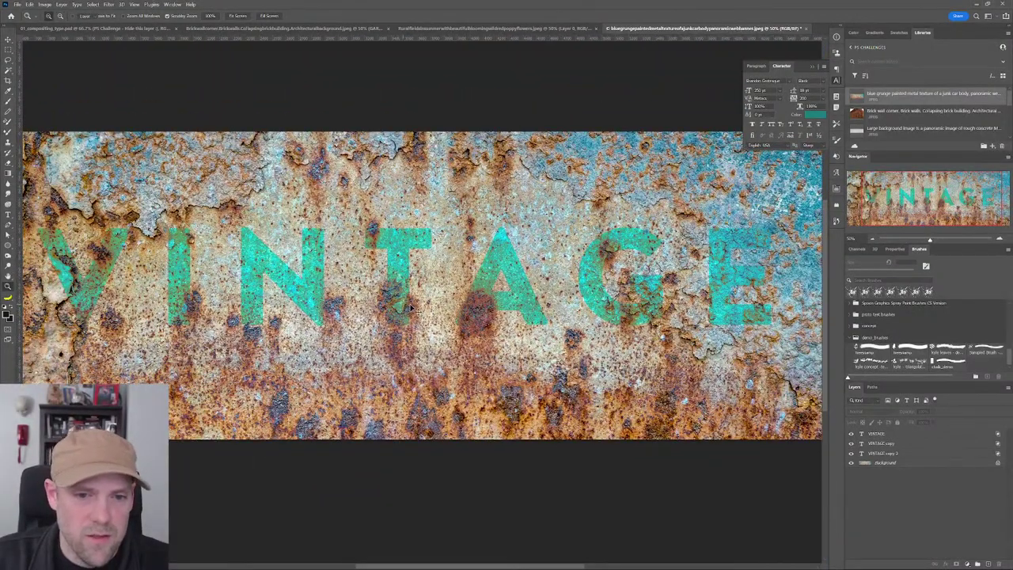
{"action": "key", "text": "v"}
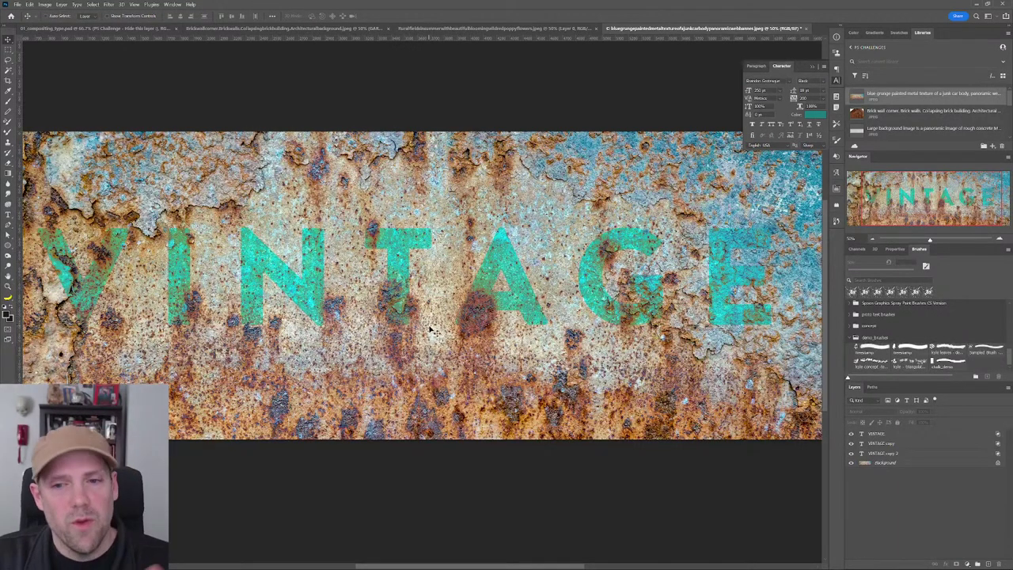
{"action": "key", "text": "z"}
{"action": "left_click", "coordinate": [542, 328], "text": "alt"}
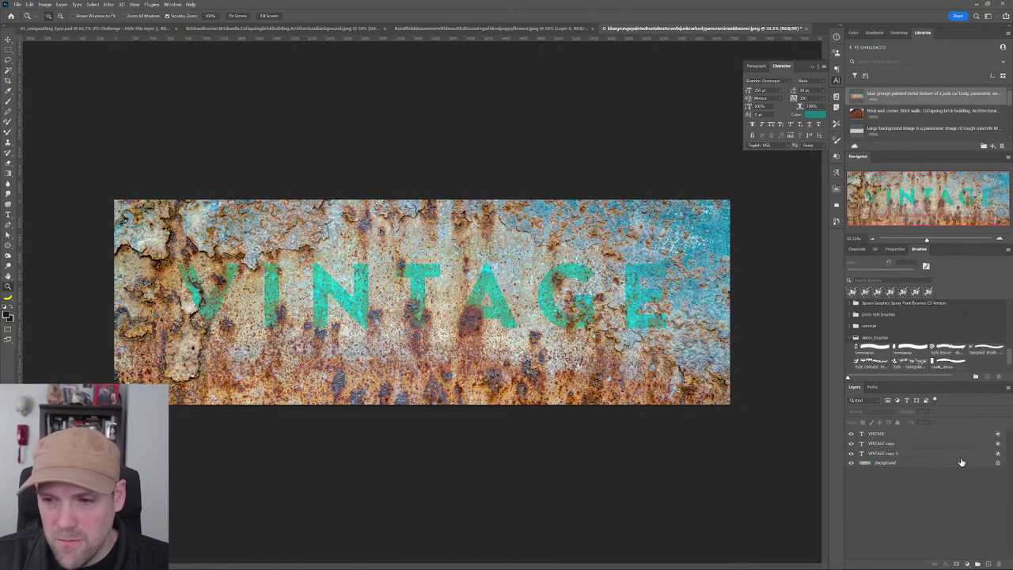
{"action": "key", "text": "v"}
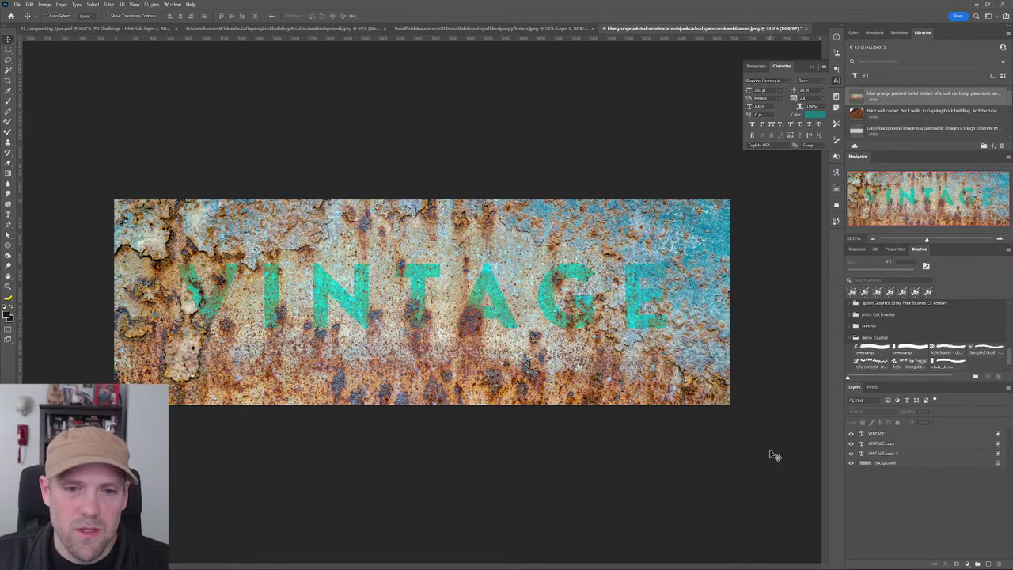
Step: Duplicate the VINTAGE copy layer and hide the three VINTAGE copy layers
{"action": "left_click", "coordinate": [876, 445]}
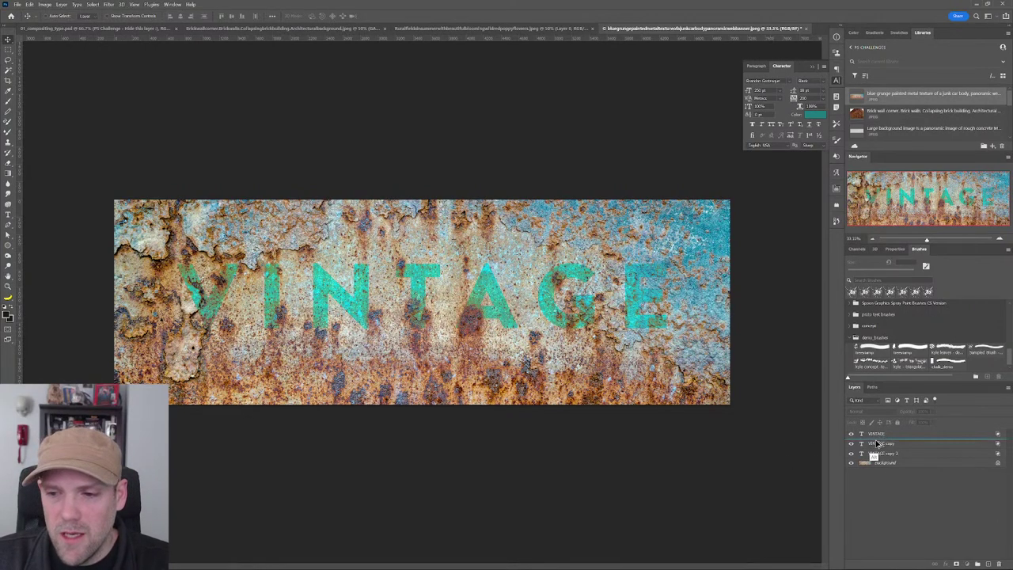
{"action": "left_click_drag", "start_coordinate": [877, 444], "coordinate": [876, 441]}
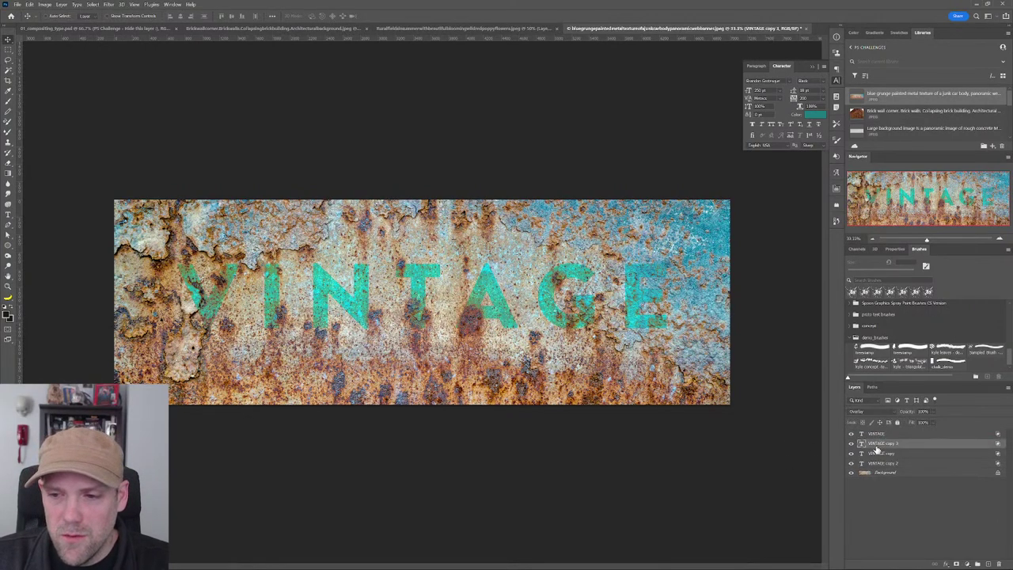
{"action": "left_click", "coordinate": [979, 434]}
{"action": "double_click", "coordinate": [982, 436]}
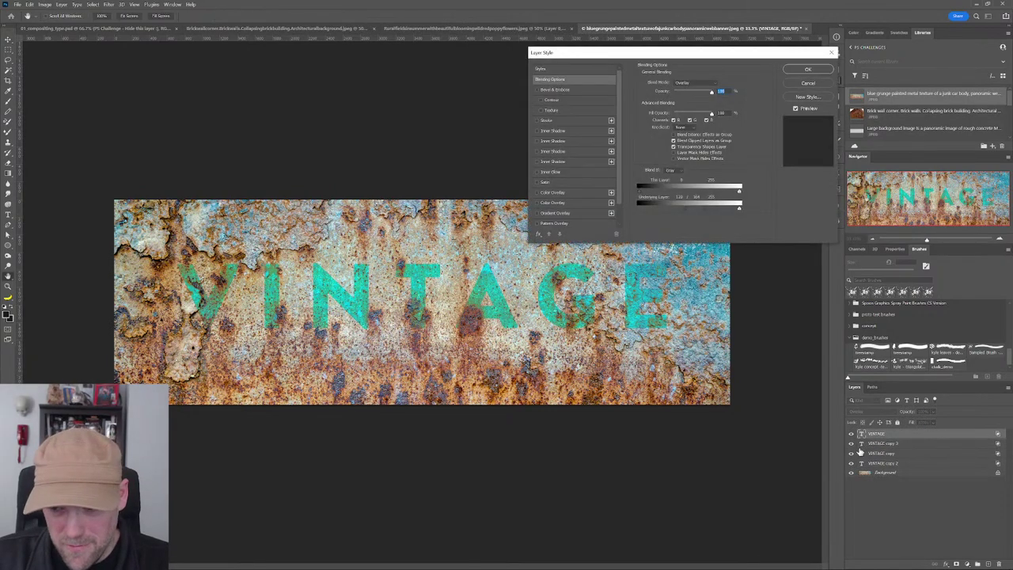
{"action": "left_click", "coordinate": [808, 83]}
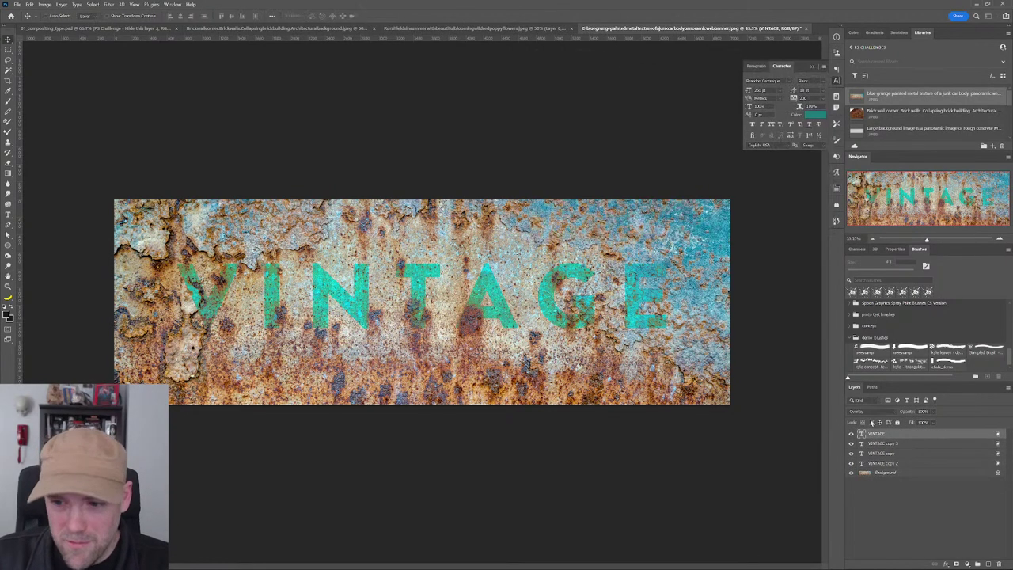
{"action": "left_click", "coordinate": [908, 451]}
{"action": "left_click_drag", "start_coordinate": [851, 444], "coordinate": [851, 464]}
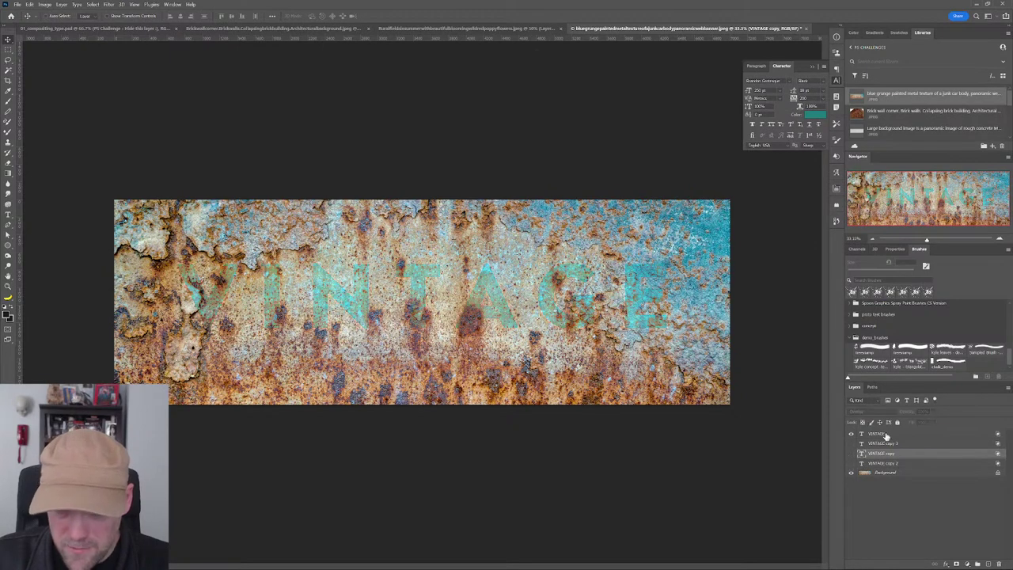
Step: Undo the top VINTAGE layer's Blend If split, keep Normal blending, and lower its opacity
{"action": "left_click", "coordinate": [973, 436]}
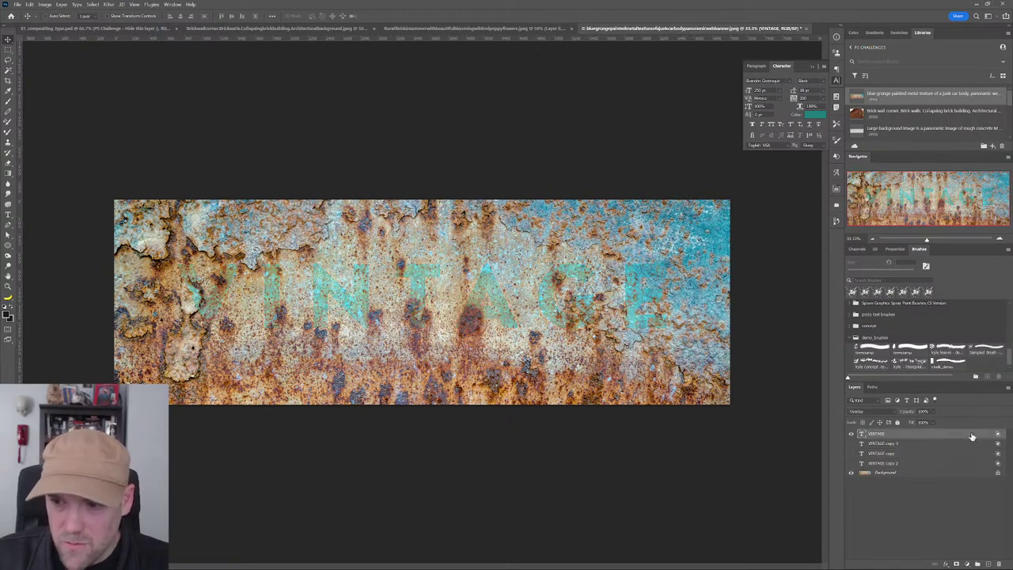
{"action": "double_click", "coordinate": [971, 436]}
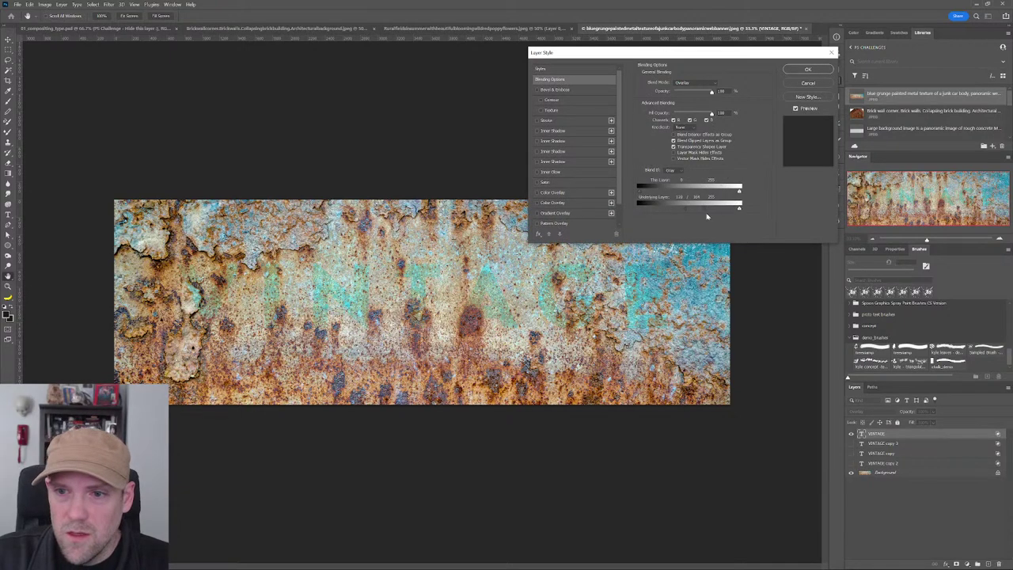
{"action": "key", "text": "ctrl+z"}
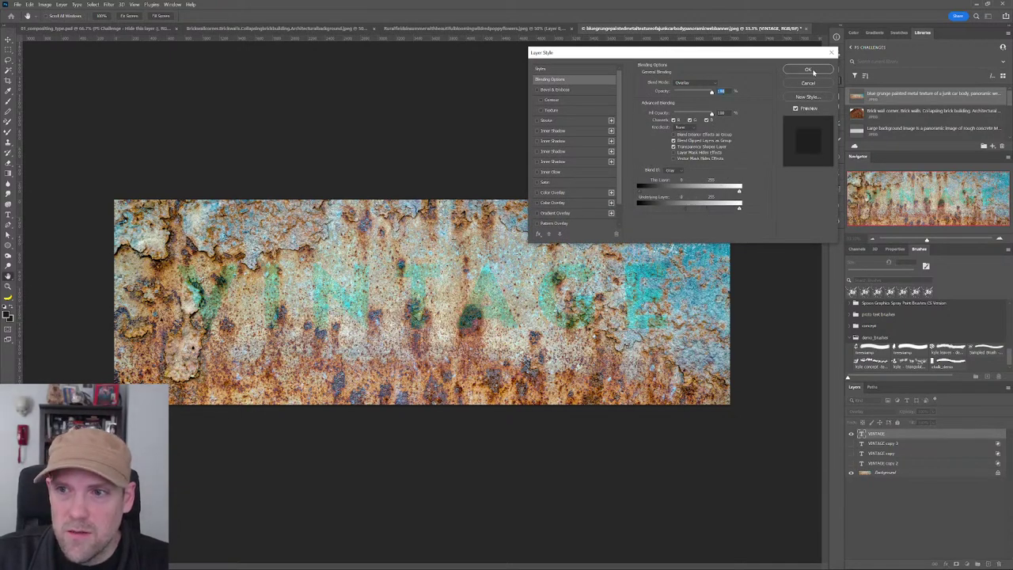
{"action": "left_click", "coordinate": [808, 71]}
{"action": "left_click", "coordinate": [882, 417]}
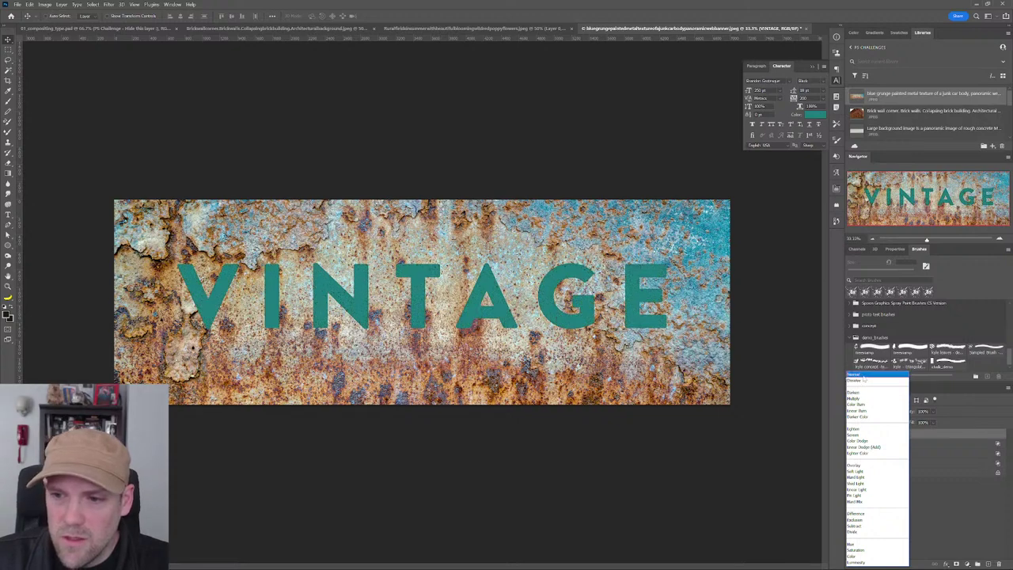
{"action": "left_click", "coordinate": [863, 378]}
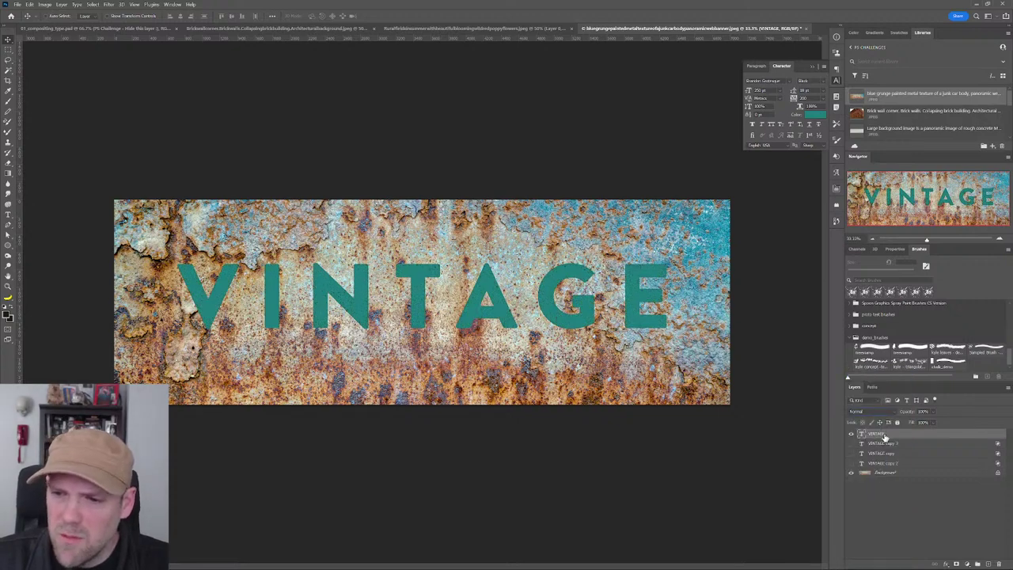
{"action": "double_click", "coordinate": [924, 435]}
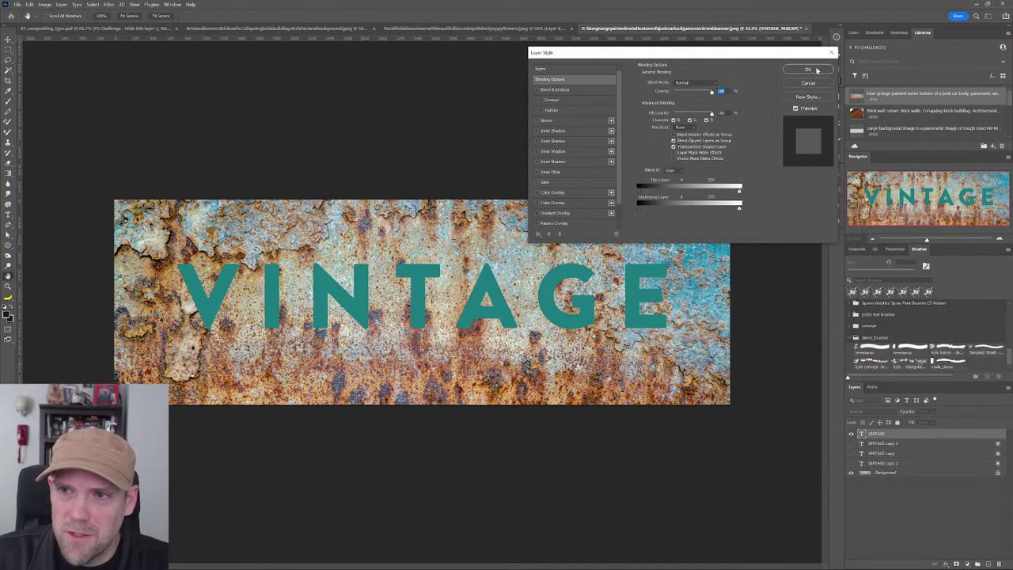
{"action": "left_click", "coordinate": [807, 69]}
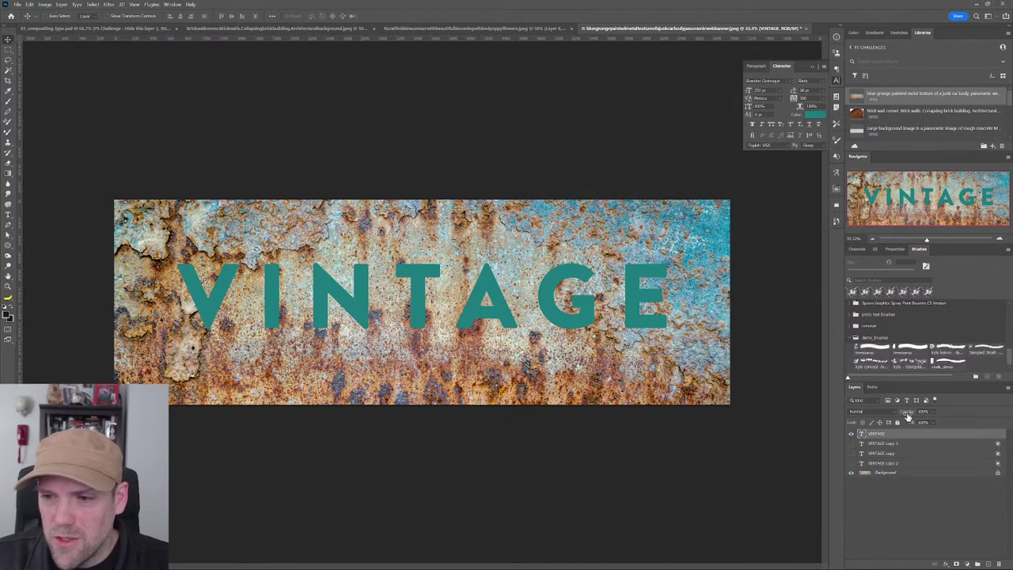
{"action": "left_click_drag", "start_coordinate": [907, 417], "coordinate": [902, 414]}
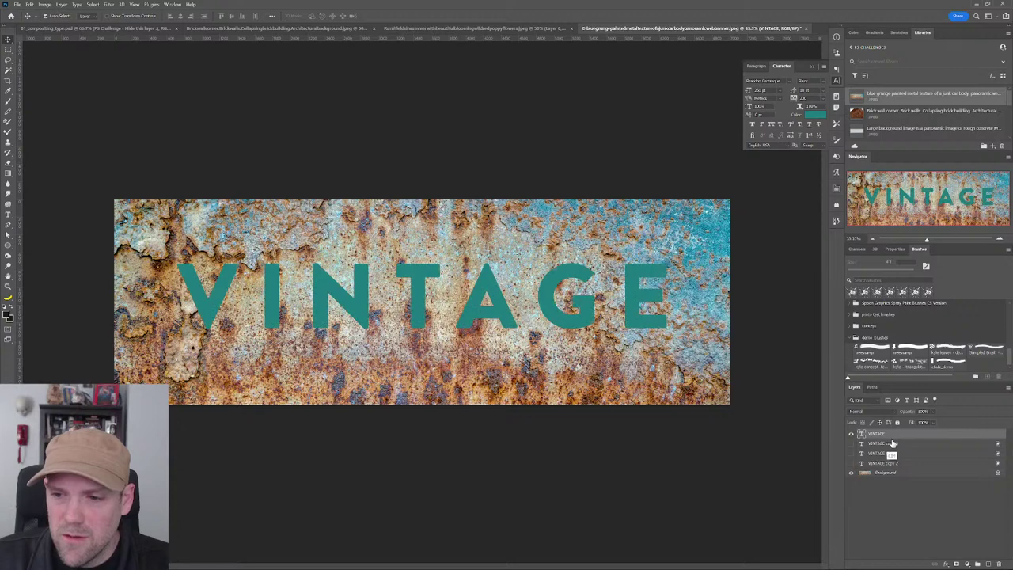
Step: Try Overlay and other blend modes, then return VINTAGE to Normal at reduced opacity
{"action": "key", "text": "shift+alt+o"}
{"action": "key", "text": "shift+alt+f"}
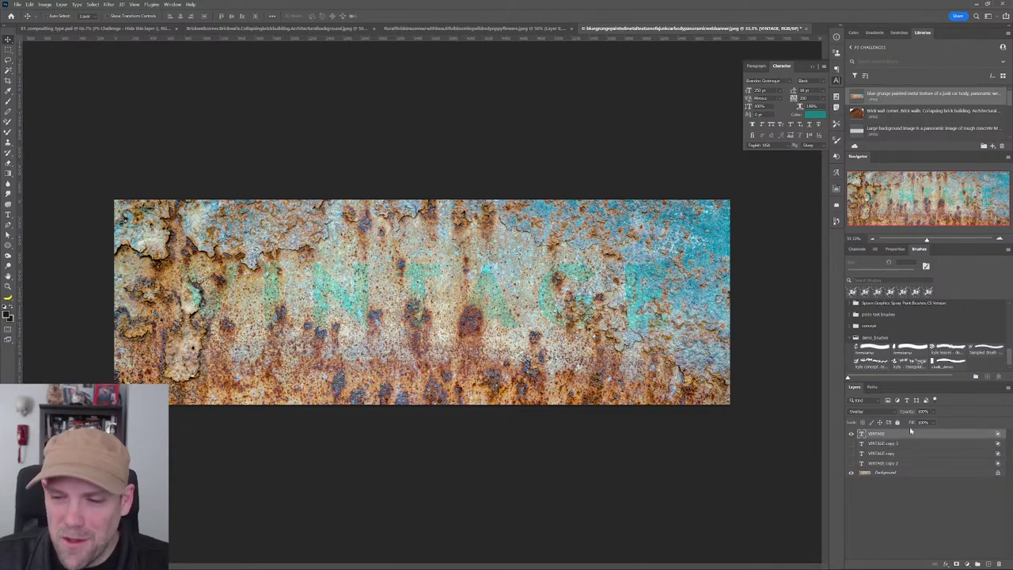
{"action": "left_click", "coordinate": [869, 411]}
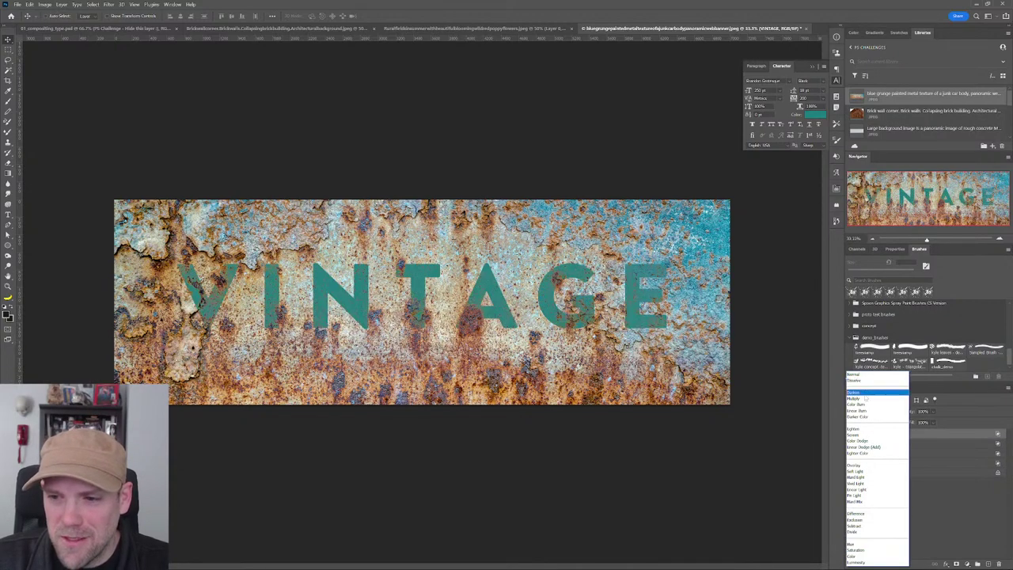
{"action": "left_click", "coordinate": [863, 376]}
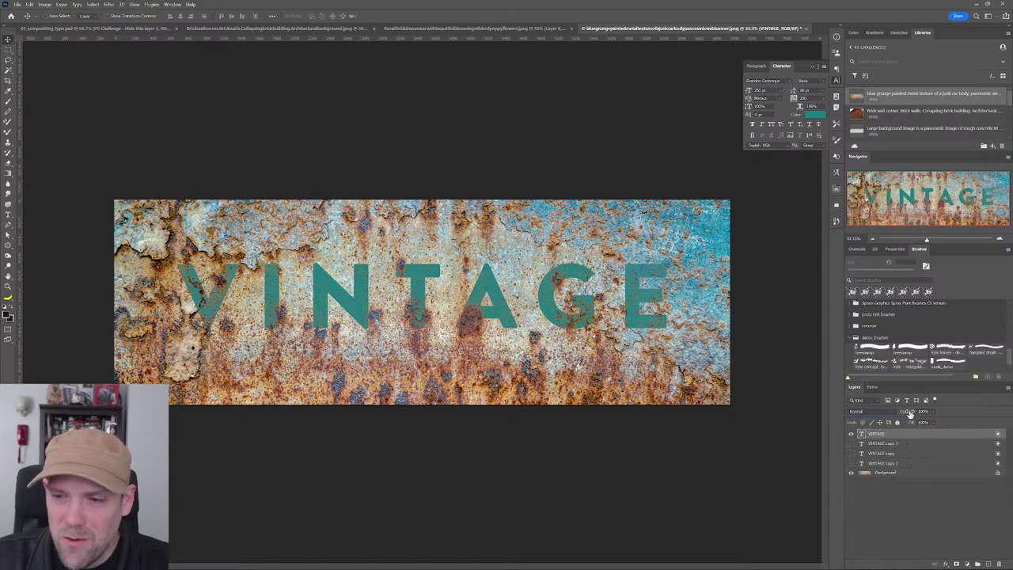
{"action": "left_click_drag", "start_coordinate": [907, 412], "coordinate": [901, 414]}
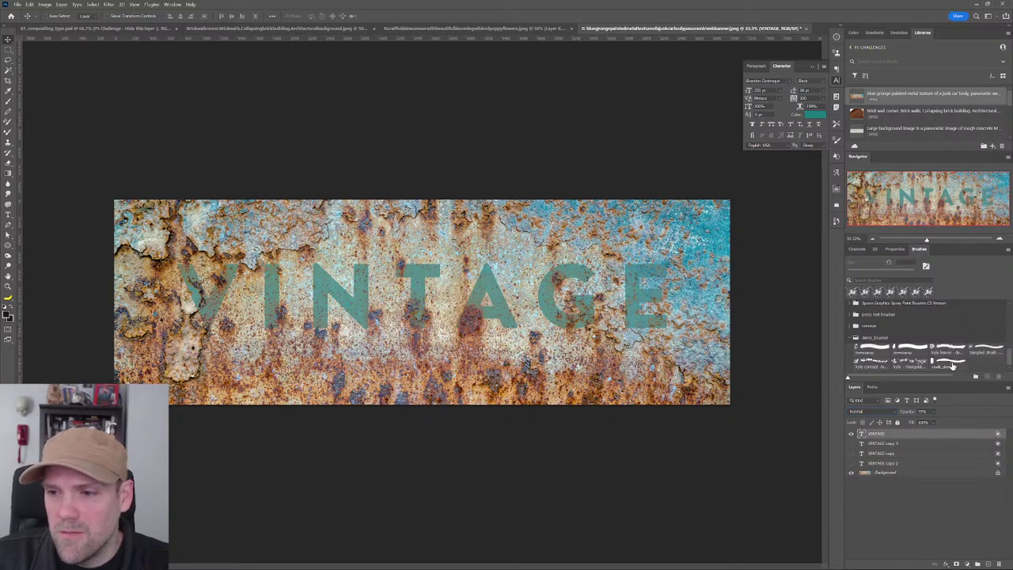
Step: Pick the Sampled Brush preset and switch to the brick-wall GARAGE document
{"action": "left_click", "coordinate": [981, 353]}
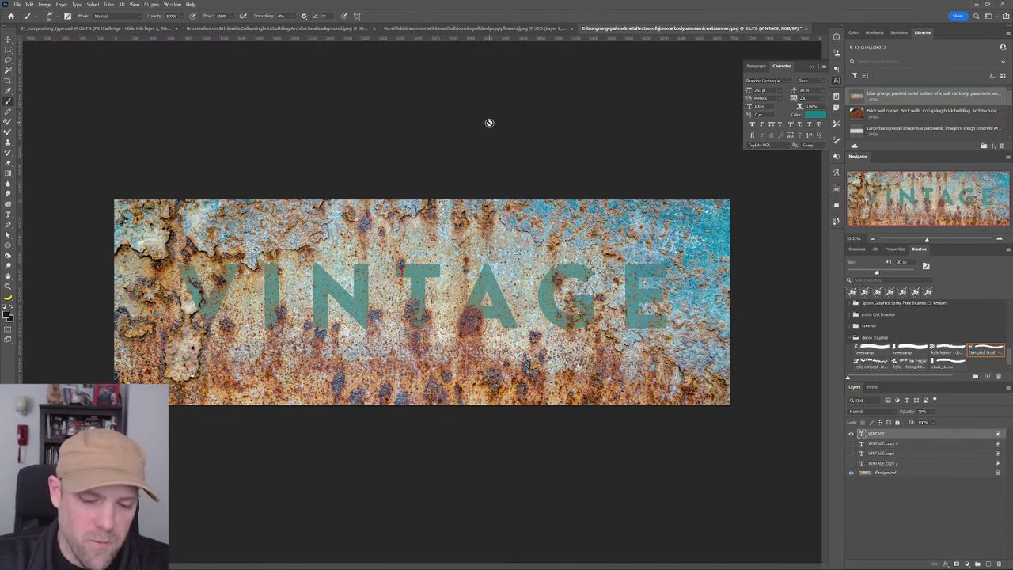
{"action": "key", "text": "v"}
{"action": "left_click", "coordinate": [254, 29]}
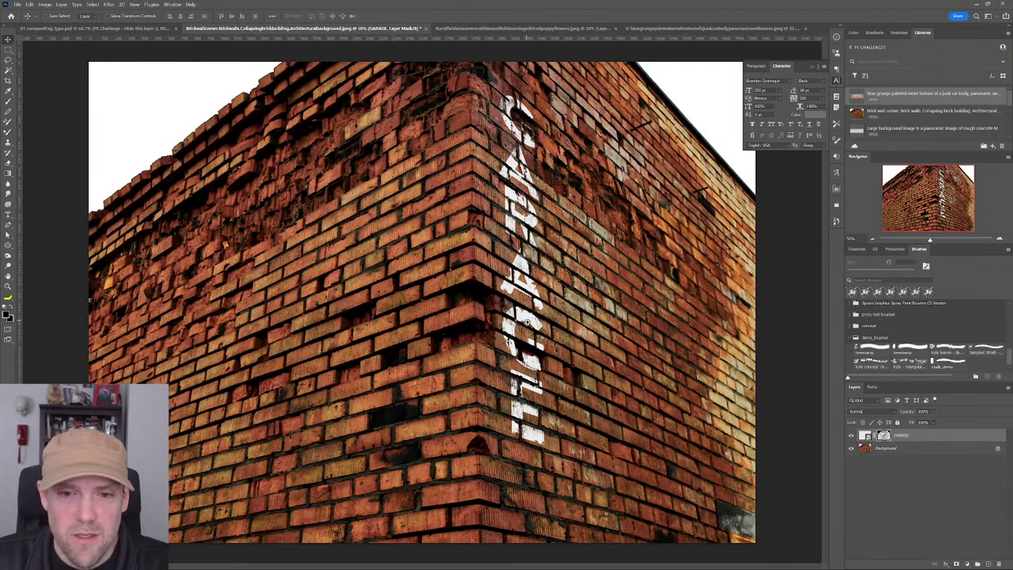
Step: Target the GARAGE smart object layer itself rather than its mask
{"action": "key", "text": "z"}
{"action": "key", "text": "v"}
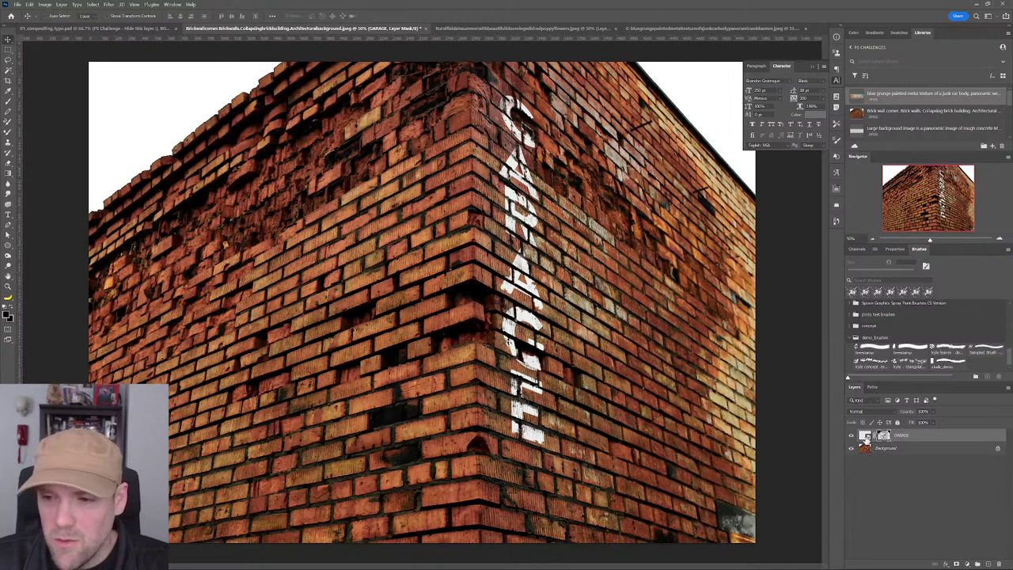
{"action": "left_click", "coordinate": [865, 437]}
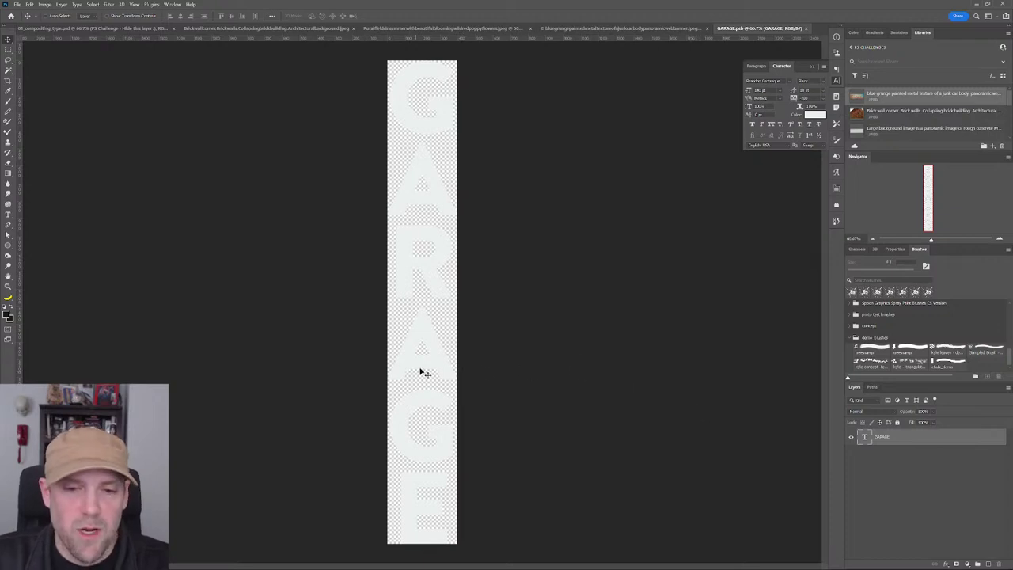
Step: Crop outward to make the GARAGE.psb canvas wider and taller around the lettering
{"action": "key", "text": "c"}
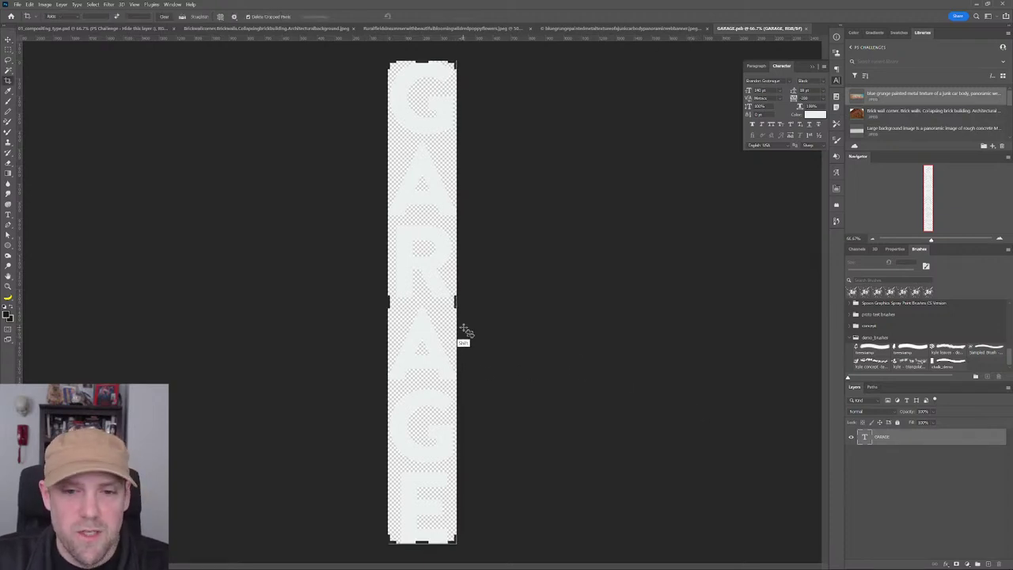
{"action": "left_click_drag", "start_coordinate": [459, 302], "coordinate": [468, 301]}
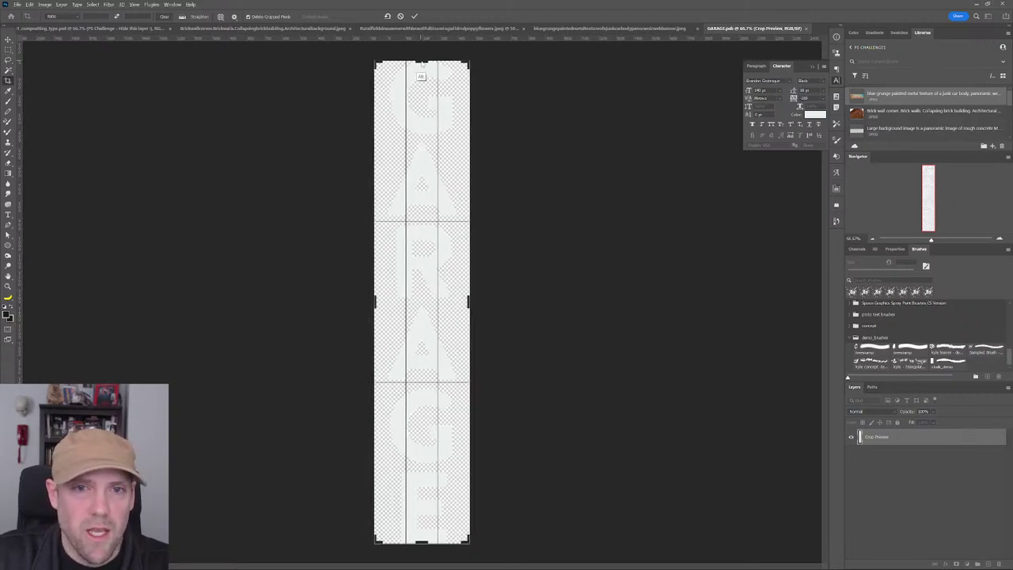
{"action": "left_click_drag", "start_coordinate": [420, 62], "coordinate": [422, 39]}
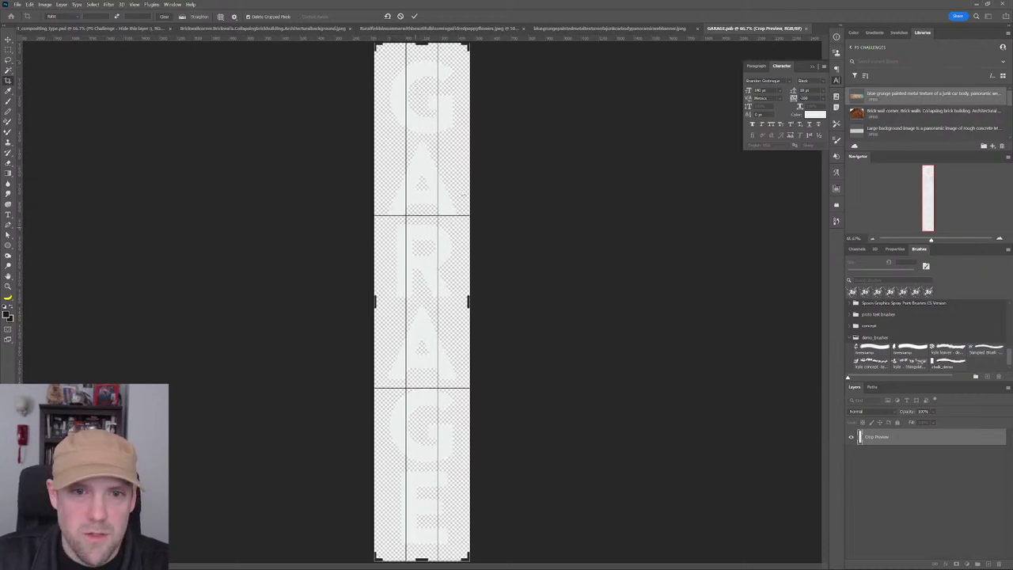
{"action": "left_click_drag", "start_coordinate": [420, 41], "coordinate": [422, 41]}
{"action": "key", "text": "Return"}
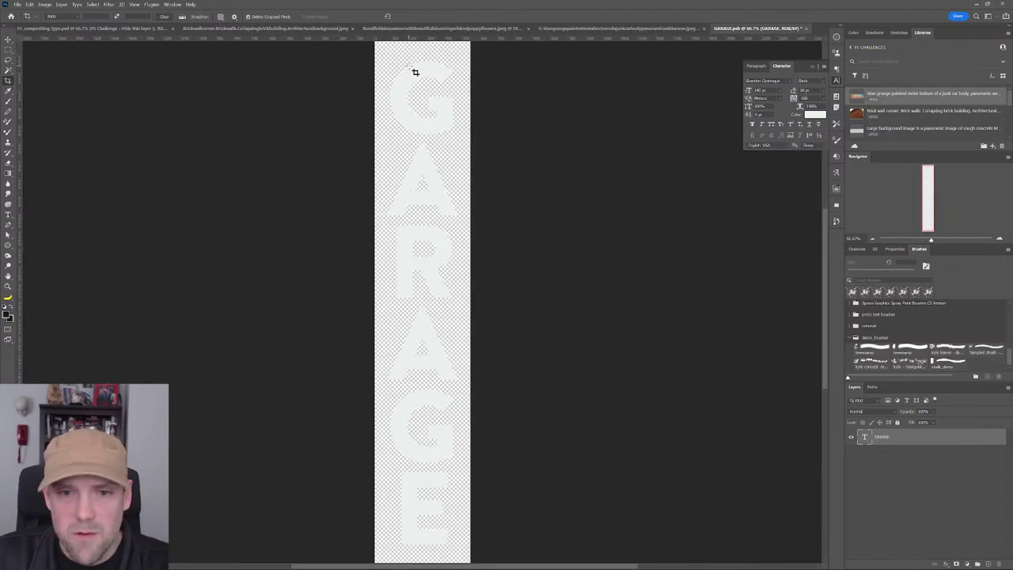
Step: Replace the GARAGE lettering with the text BBQYUM
{"action": "double_click", "coordinate": [864, 440]}
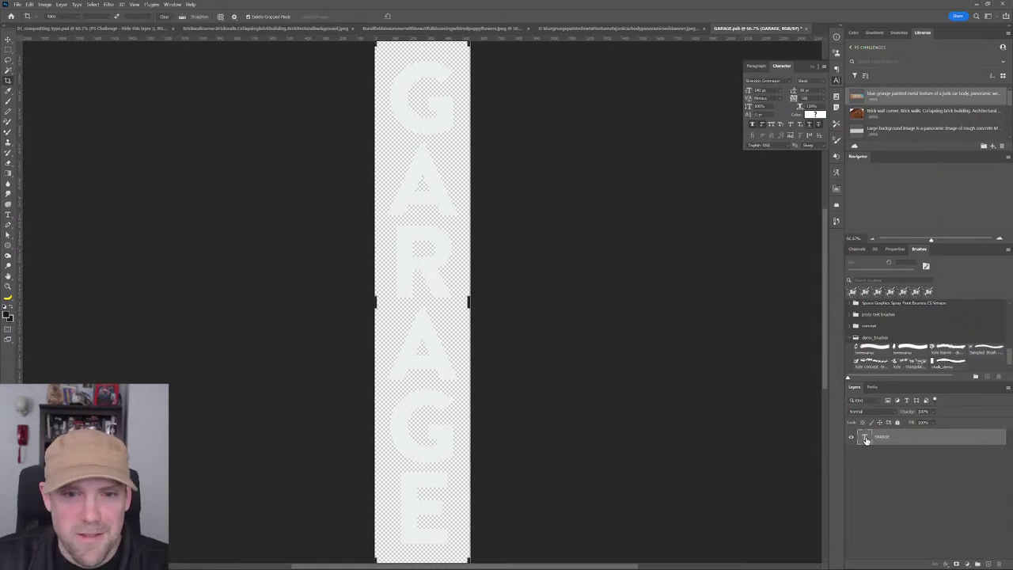
{"action": "double_click", "coordinate": [869, 440]}
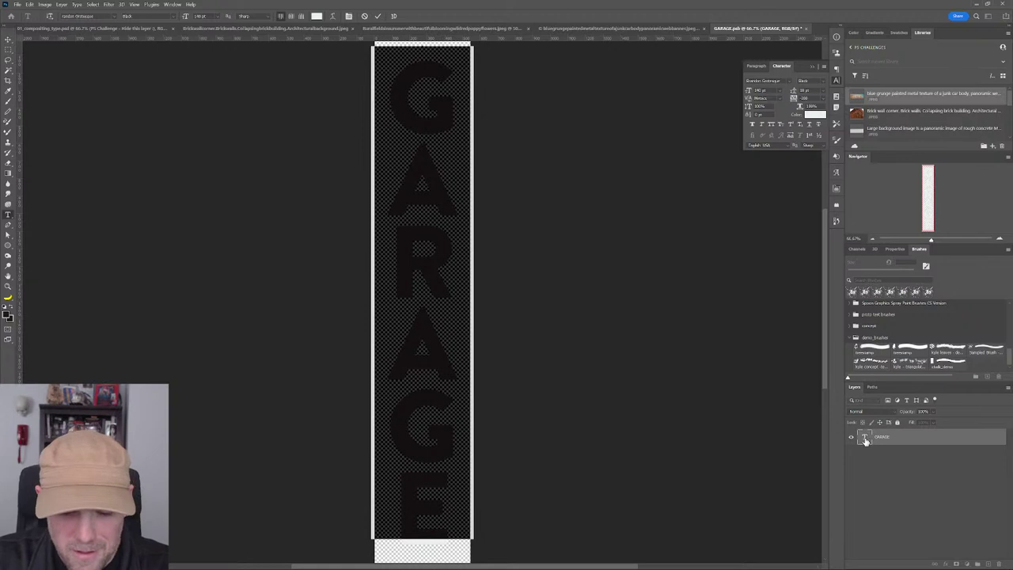
{"action": "type", "text": "bbq"}
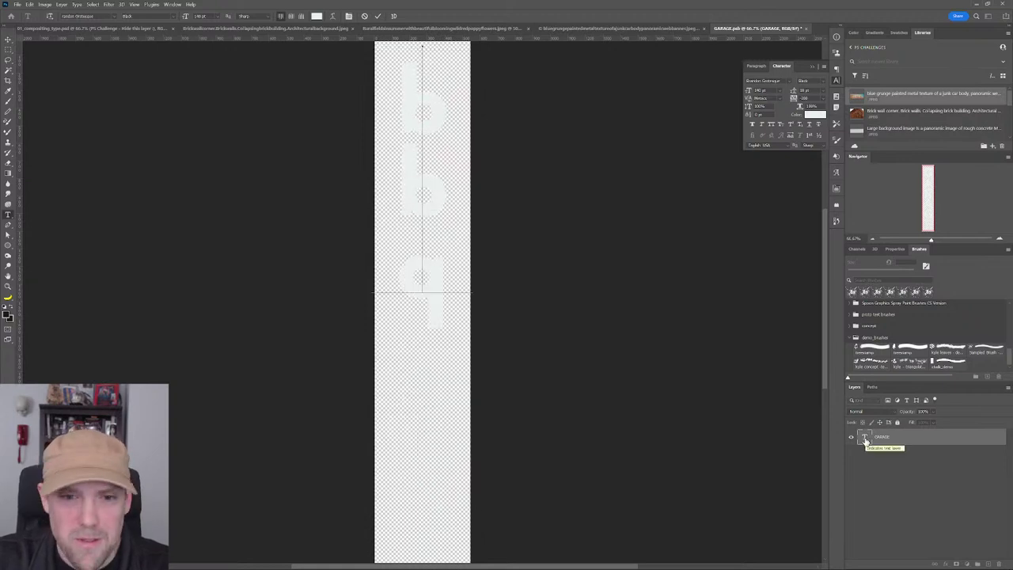
{"action": "type", "text": "y"}
{"action": "key", "text": "BackSpace"}
{"action": "key", "text": "BackSpace"}
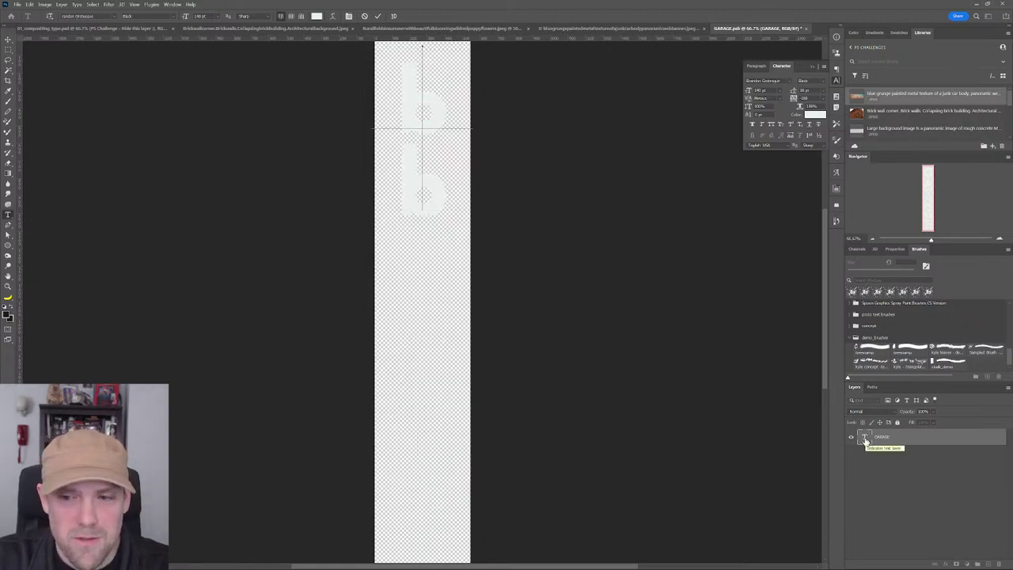
{"action": "key", "text": "BackSpace"}
{"action": "key", "text": "BackSpace"}
{"action": "type", "text": "B"}
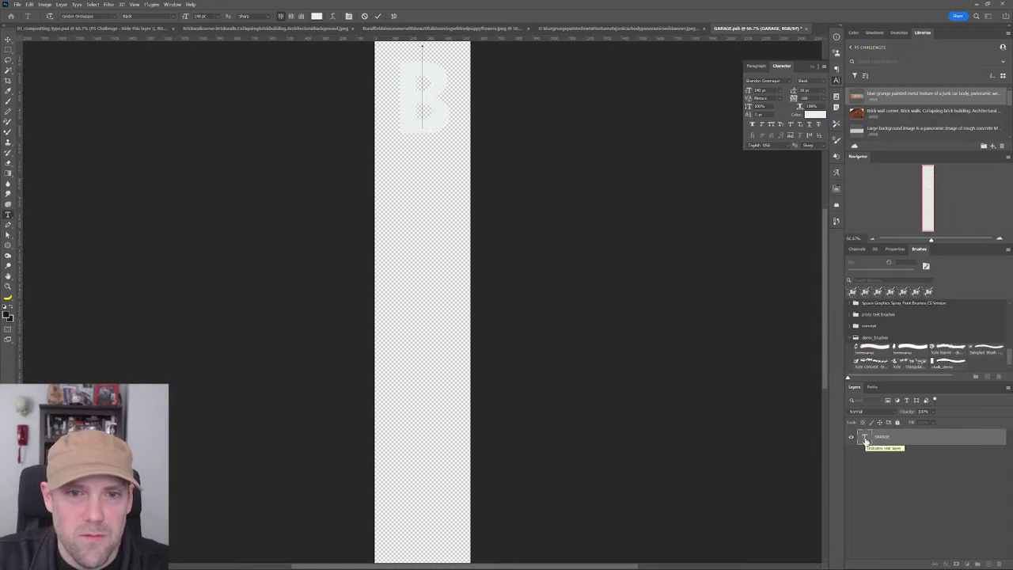
{"action": "type", "text": "B"}
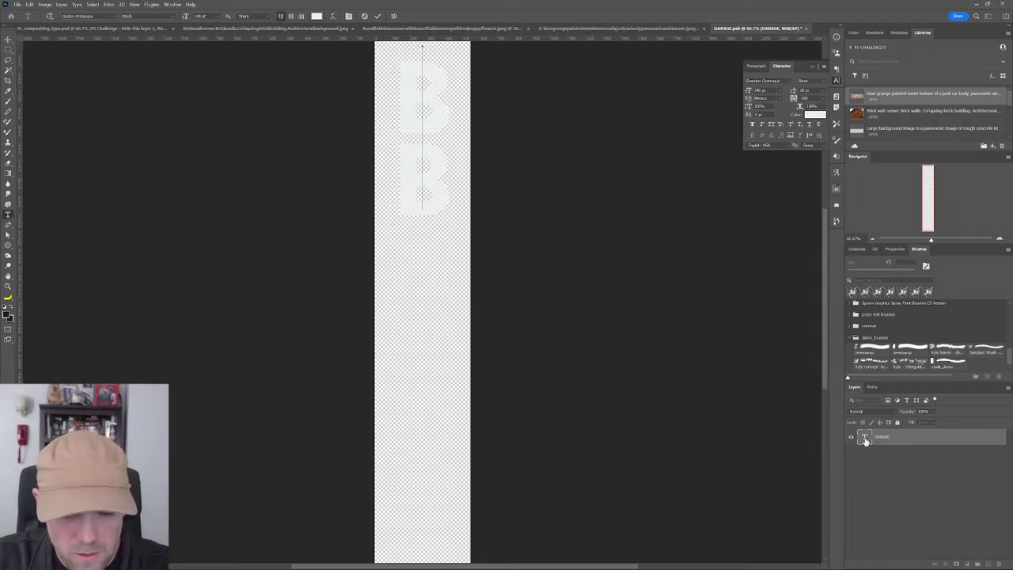
{"action": "type", "text": "QYUM"}
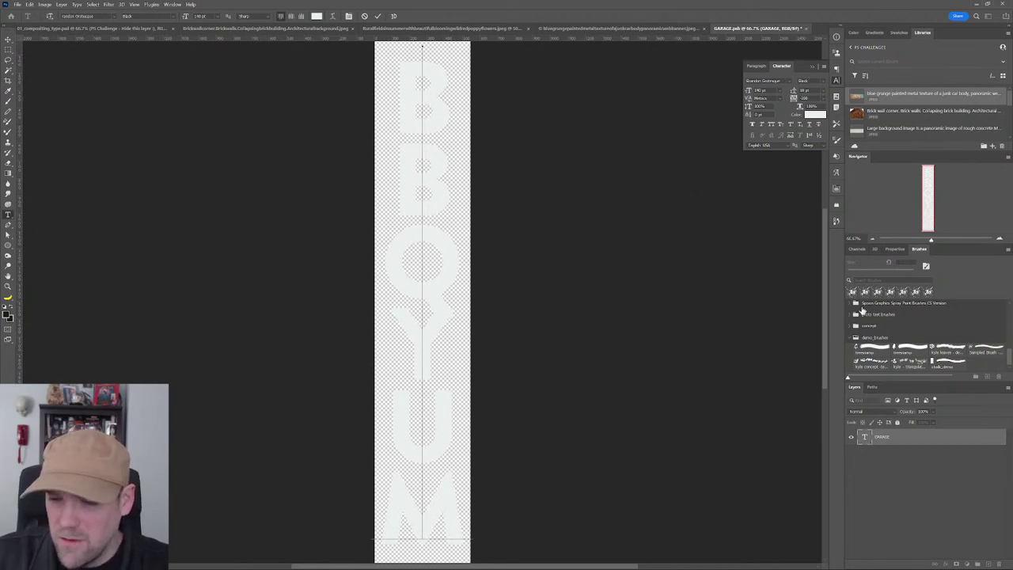
Step: Commit the text and close the smart object, saving changes back to the wall
{"action": "key", "text": "ctrl+Return"}
{"action": "key", "text": "c"}
{"action": "left_click", "coordinate": [803, 28]}
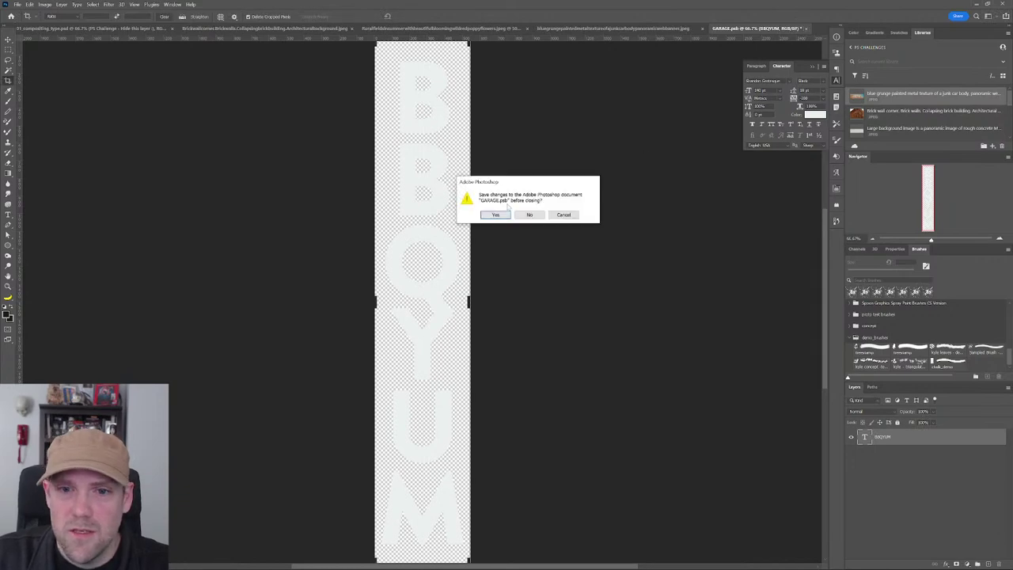
{"action": "left_click", "coordinate": [502, 212]}
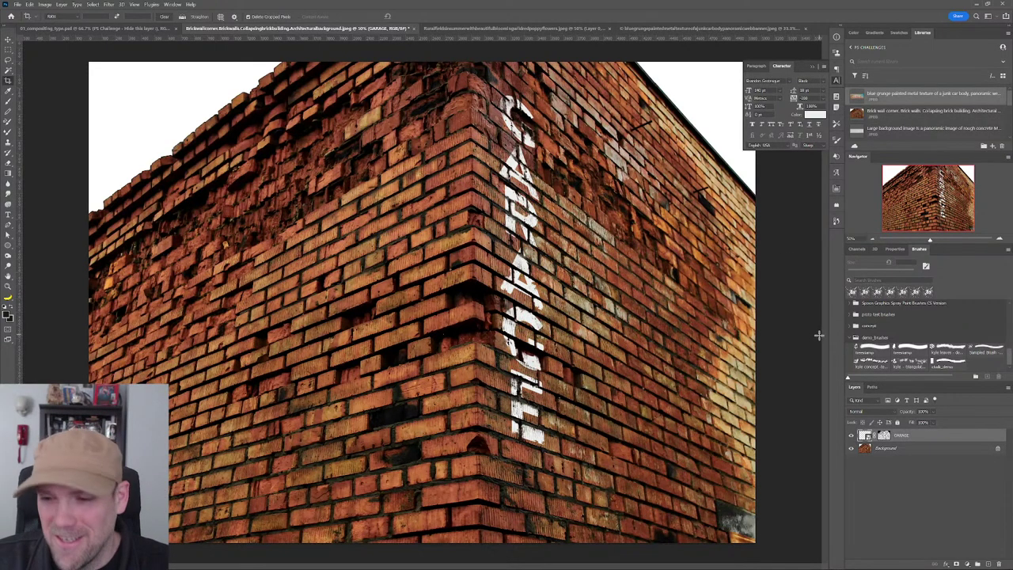
Step: Reopen the GARAGE smart object, crop its canvas wider and taller, and re-maximize the window
{"action": "key", "text": "v"}
{"action": "double_click", "coordinate": [867, 437]}
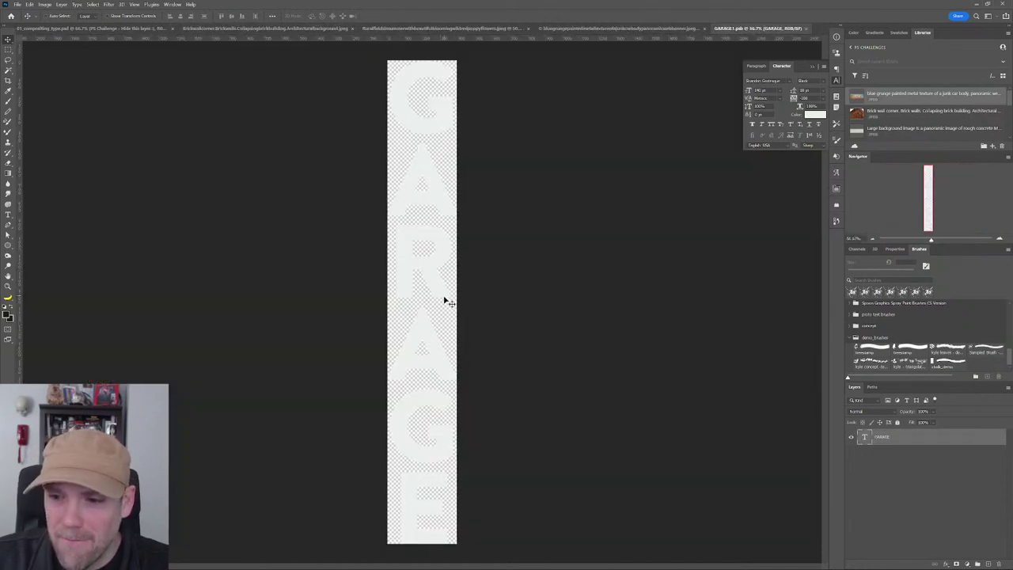
{"action": "key", "text": "c"}
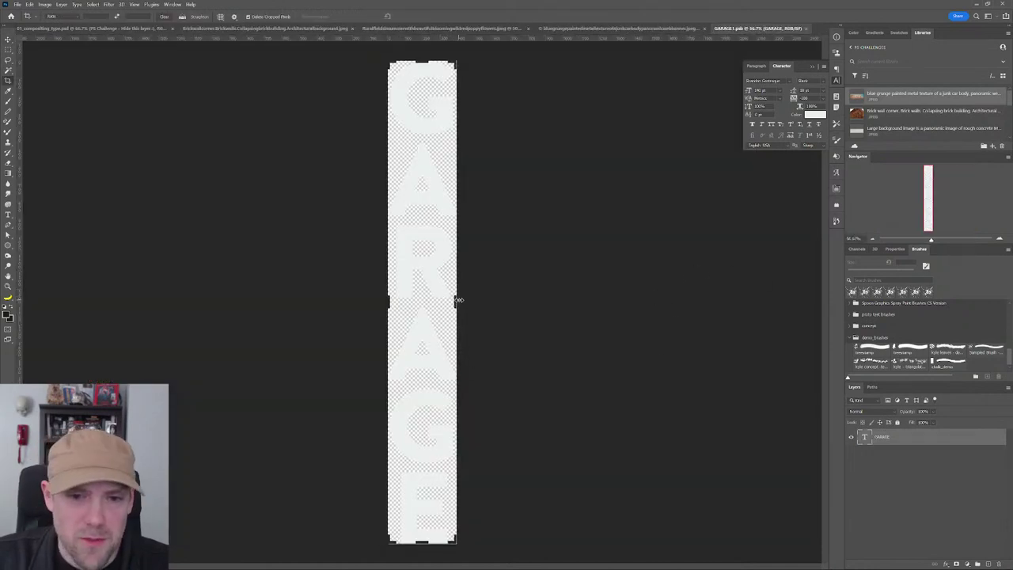
{"action": "left_click_drag", "start_coordinate": [459, 302], "coordinate": [471, 302]}
{"action": "left_click_drag", "start_coordinate": [422, 60], "coordinate": [427, 45]}
{"action": "key", "text": "alt+space"}
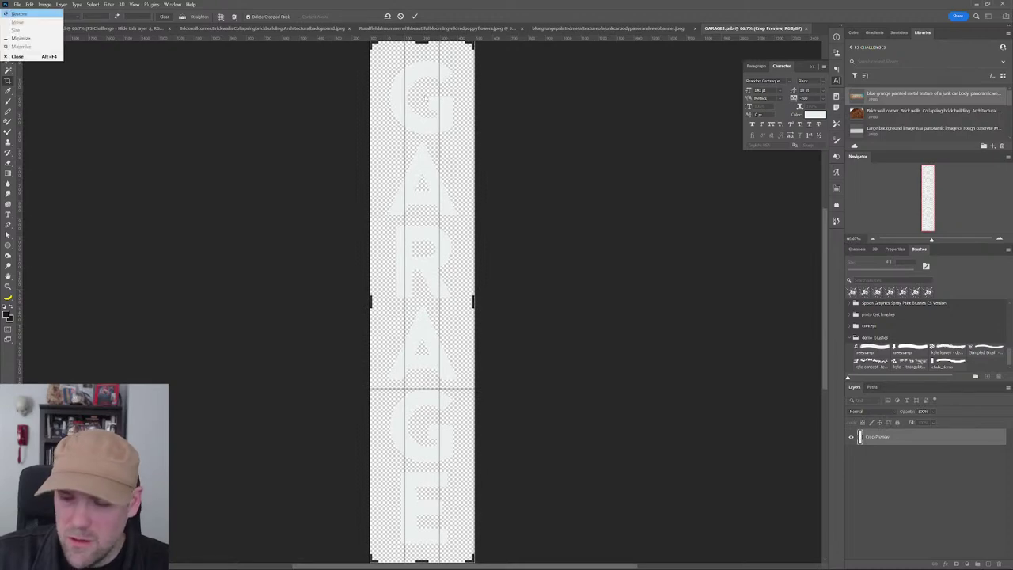
{"action": "key", "text": "Return"}
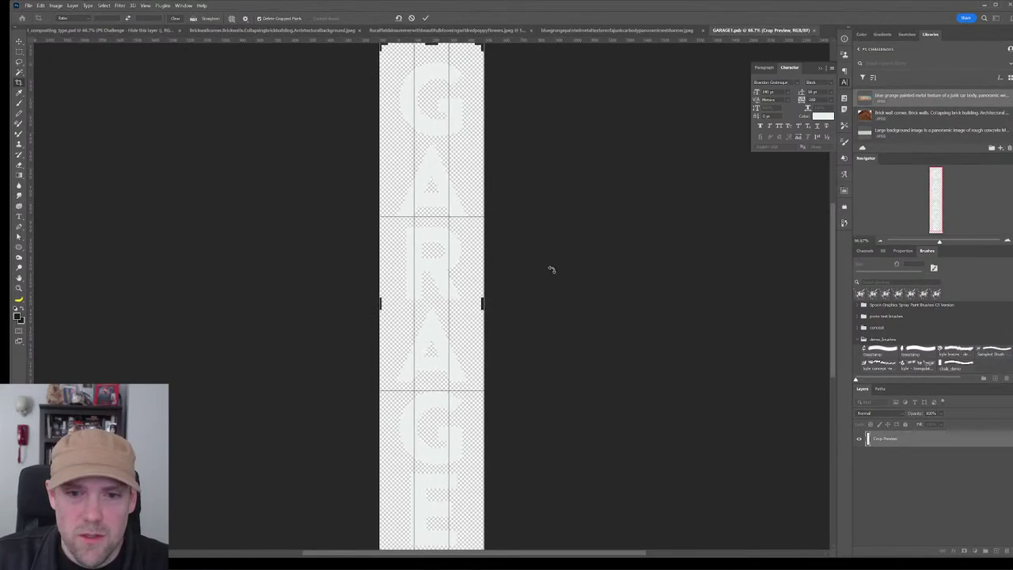
{"action": "key", "text": "Return"}
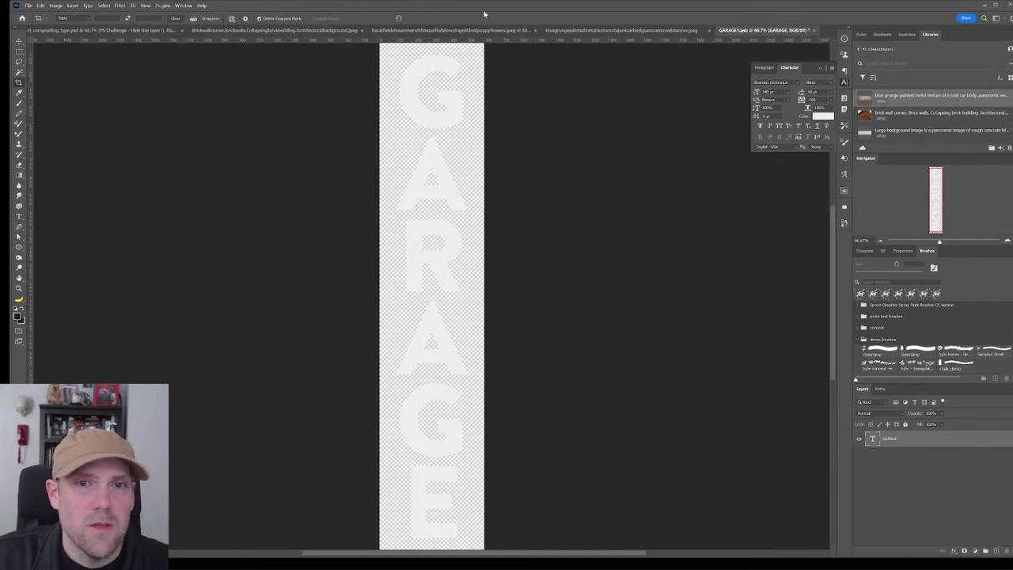
{"action": "double_click", "coordinate": [484, 8]}
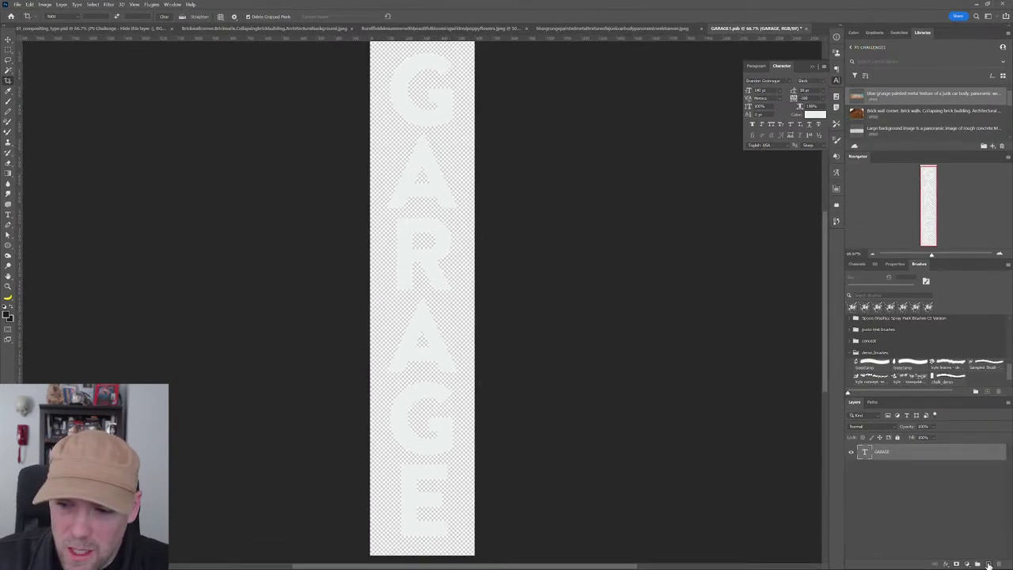
Step: Add a new layer above GARAGE and fill it with white
{"action": "left_click", "coordinate": [987, 564]}
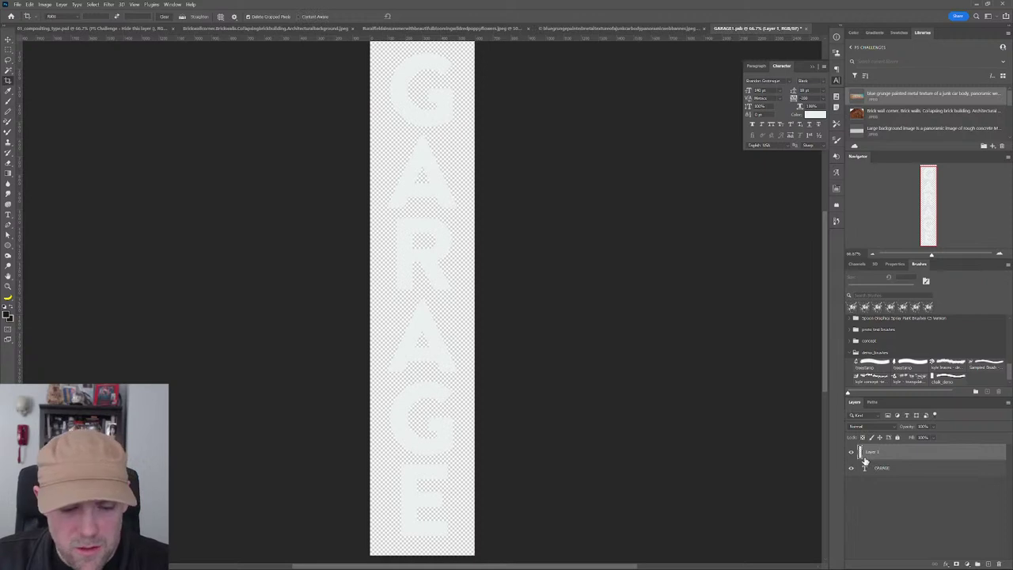
{"action": "key", "text": "shift+F5"}
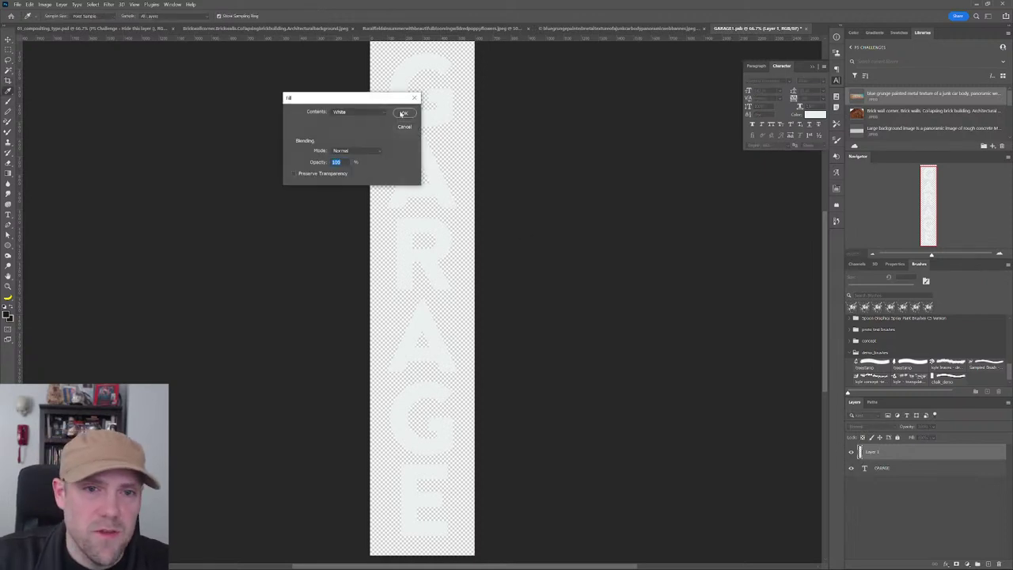
{"action": "left_click", "coordinate": [402, 113]}
{"action": "key", "text": "c"}
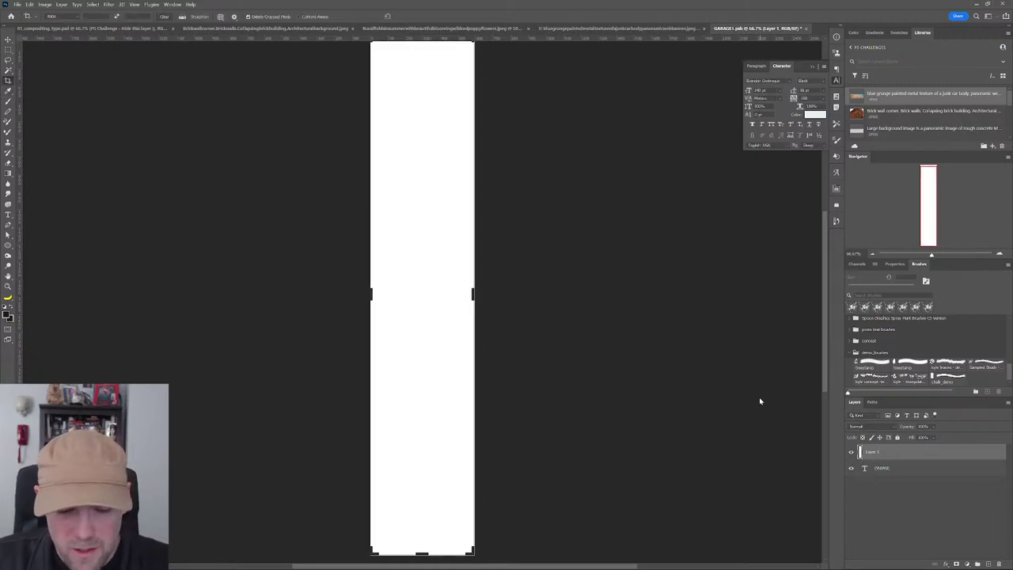
{"action": "key", "text": "Return"}
{"action": "key", "text": "v"}
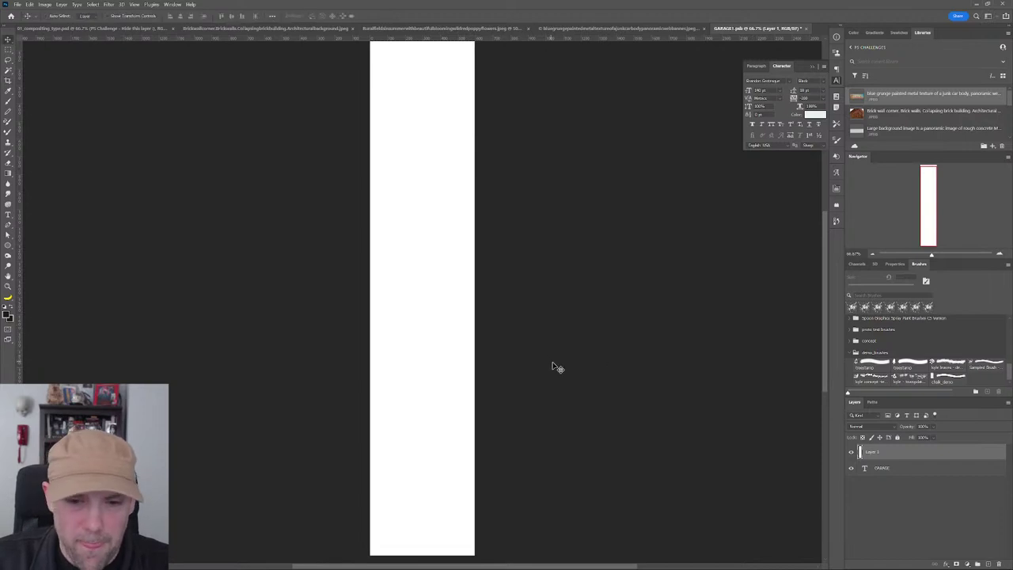
Step: Rename the white layer to INVERT
{"action": "double_click", "coordinate": [870, 452]}
{"action": "key", "text": "BackSpace"}
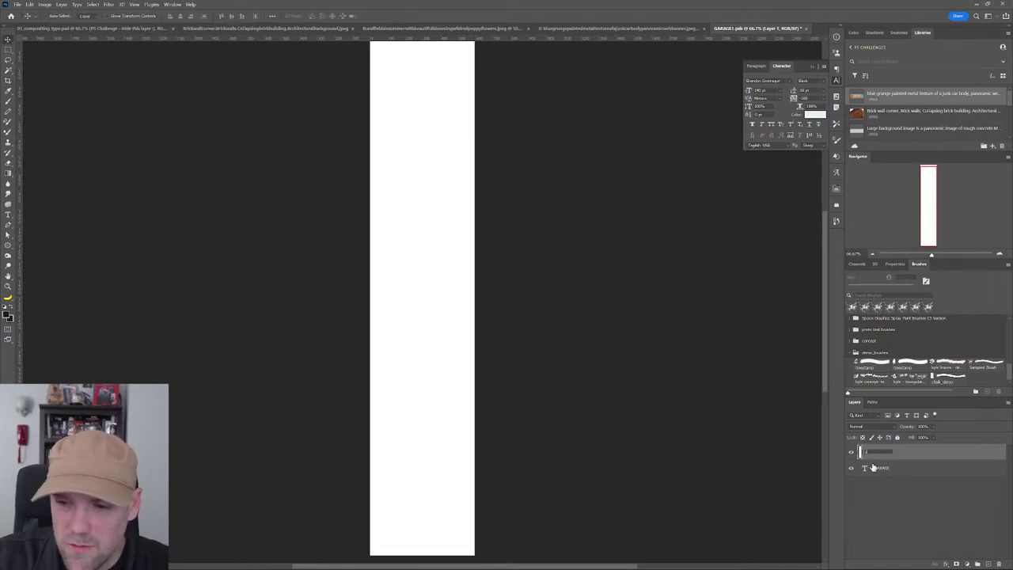
{"action": "type", "text": "INVERT"}
{"action": "key", "text": "Return"}
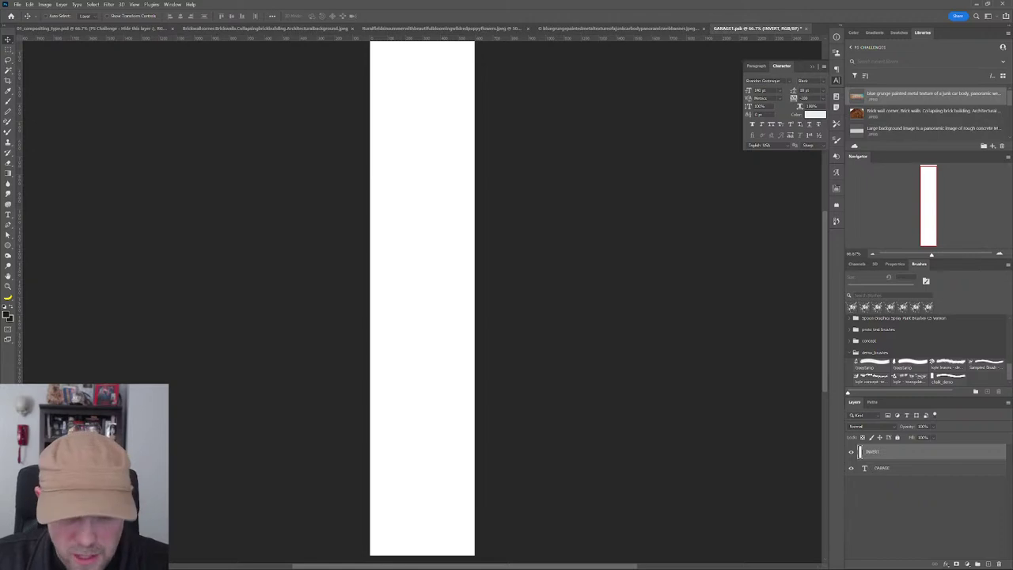
{"action": "key", "text": "Tab"}
{"action": "key", "text": "Tab"}
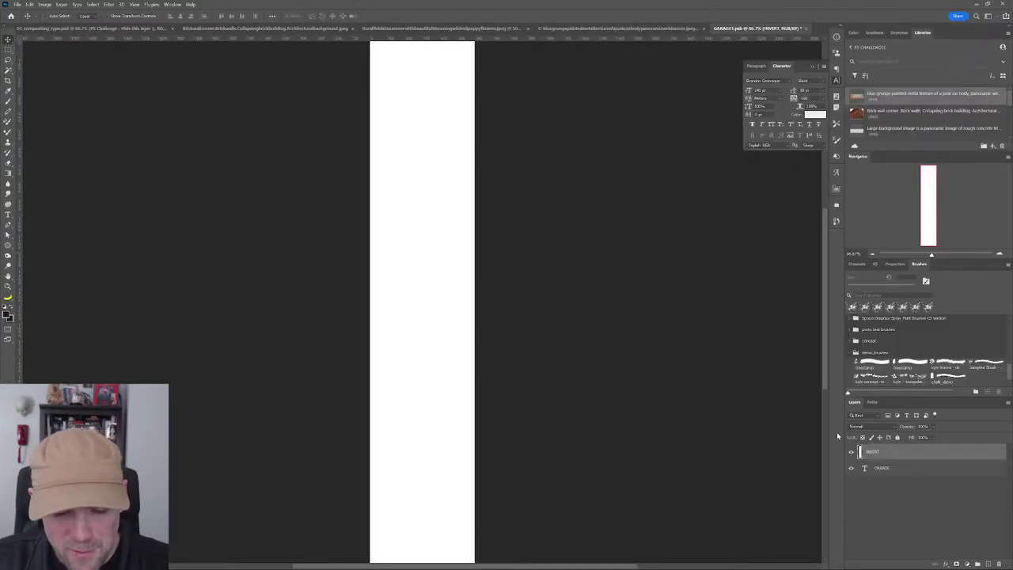
Step: Cut the GARAGE letter shapes out of the INVERT layer as transparent holes
{"action": "left_click", "coordinate": [864, 470], "text": "ctrl"}
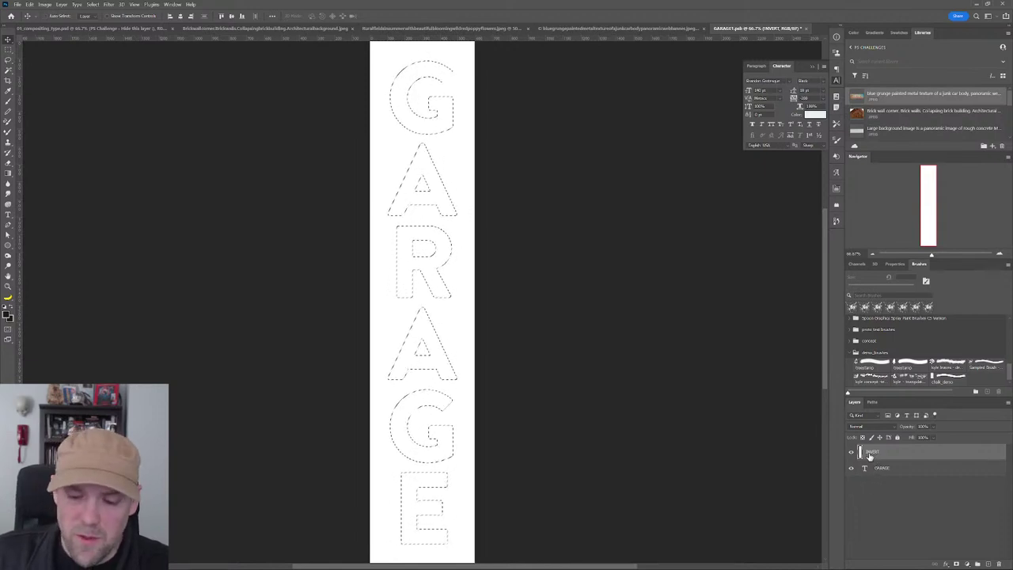
{"action": "key", "text": "Delete"}
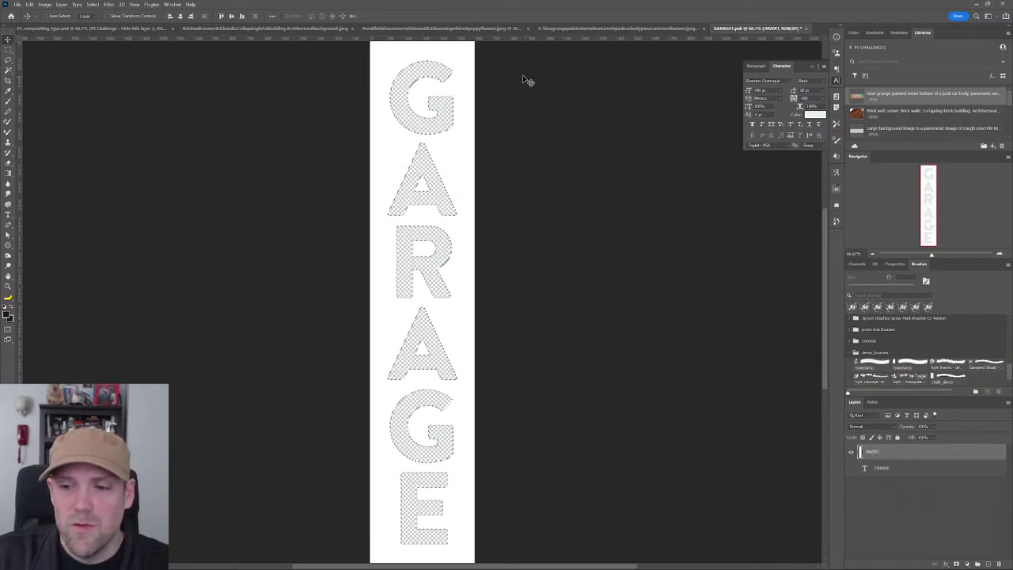
{"action": "left_click", "coordinate": [803, 29]}
Step: Save the GARAGE1.psb lettering changes and reselect the GARAGE layer in the brick wall document
{"action": "left_click", "coordinate": [502, 214]}
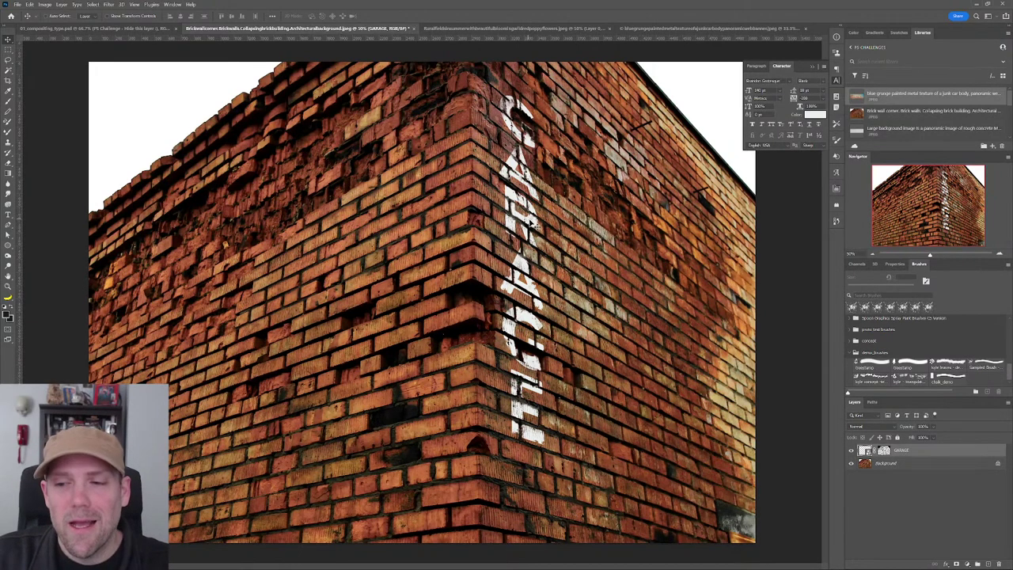
{"action": "left_click", "coordinate": [921, 481]}
{"action": "left_click", "coordinate": [924, 454]}
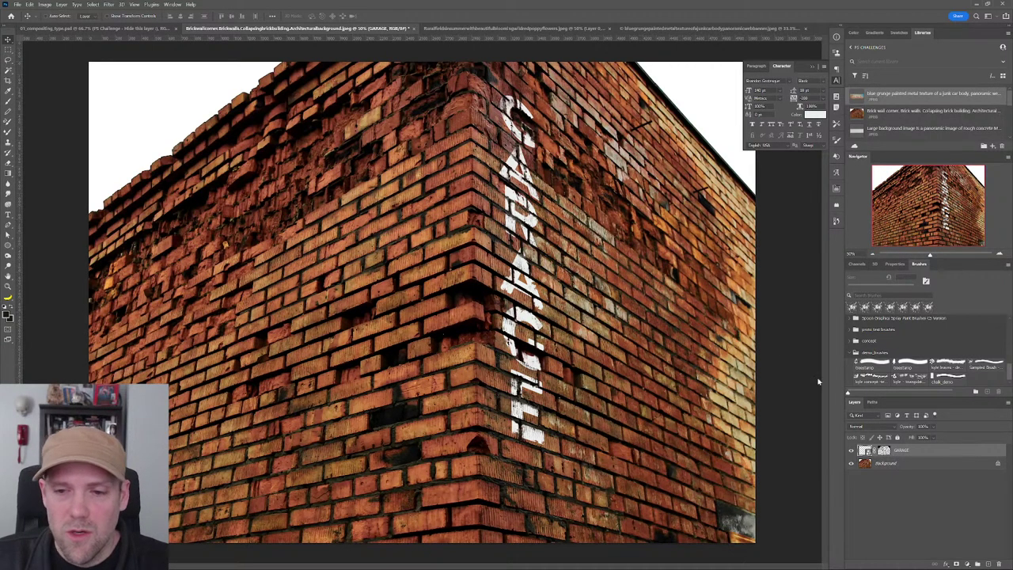
Step: Zoom in on the thin white GARAGE lettering on the brick corner
{"action": "left_click", "coordinate": [998, 255]}
{"action": "left_click", "coordinate": [998, 255]}
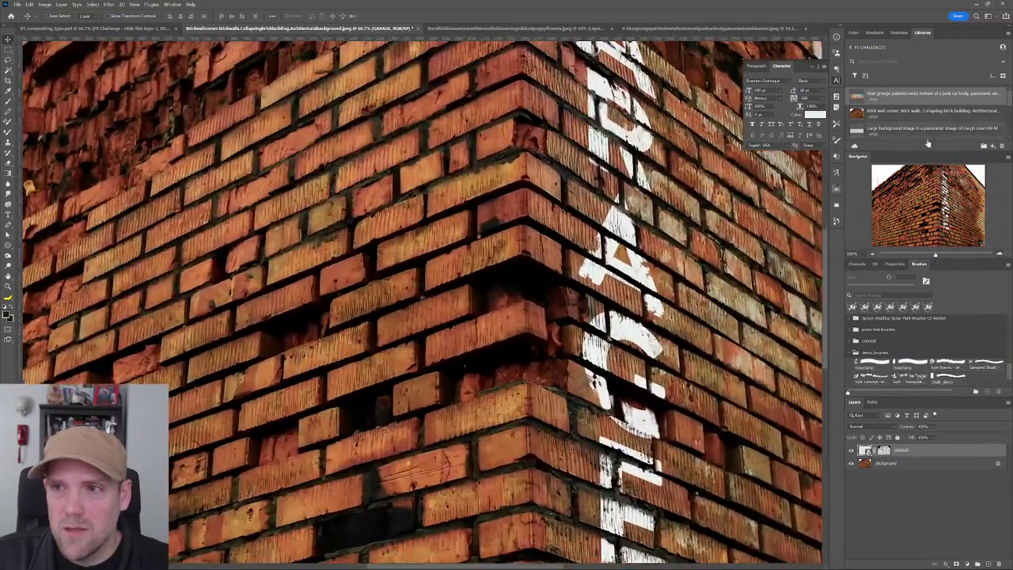
{"action": "left_click", "coordinate": [852, 34]}
{"action": "key", "text": "z"}
{"action": "scroll", "coordinate": [576, 319], "scroll_direction": "down", "scroll_amount": 3}
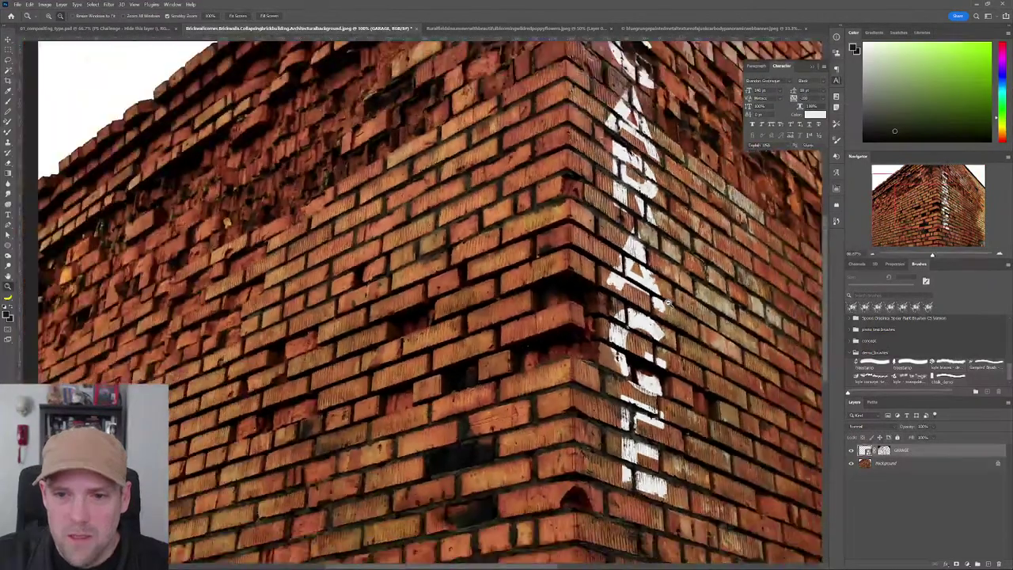
{"action": "scroll", "coordinate": [571, 310], "scroll_direction": "up", "scroll_amount": 1}
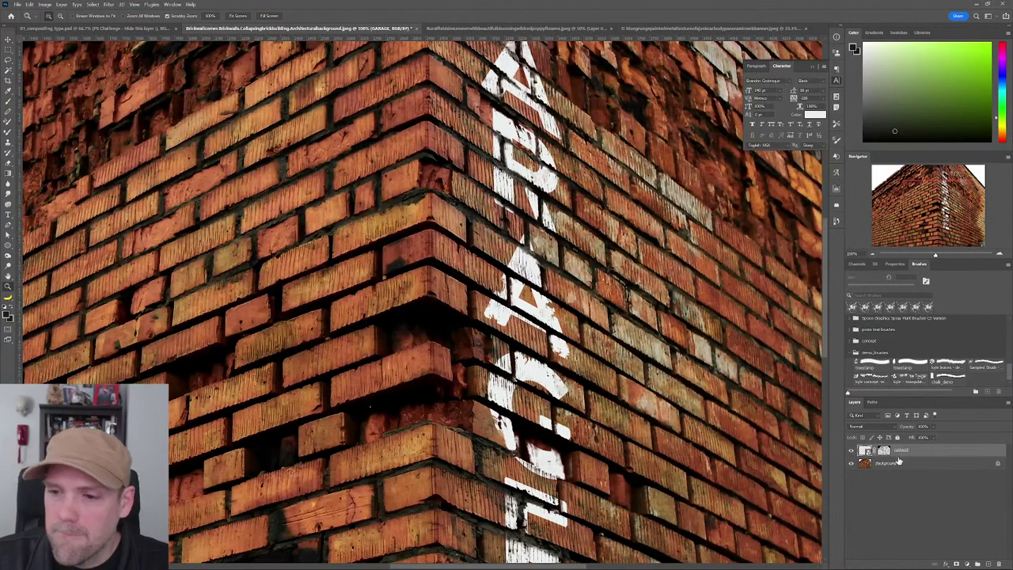
Step: Split the GARAGE layer's Underlying Layer black Blend If slider at 28 so dark brick shows through
{"action": "double_click", "coordinate": [939, 455]}
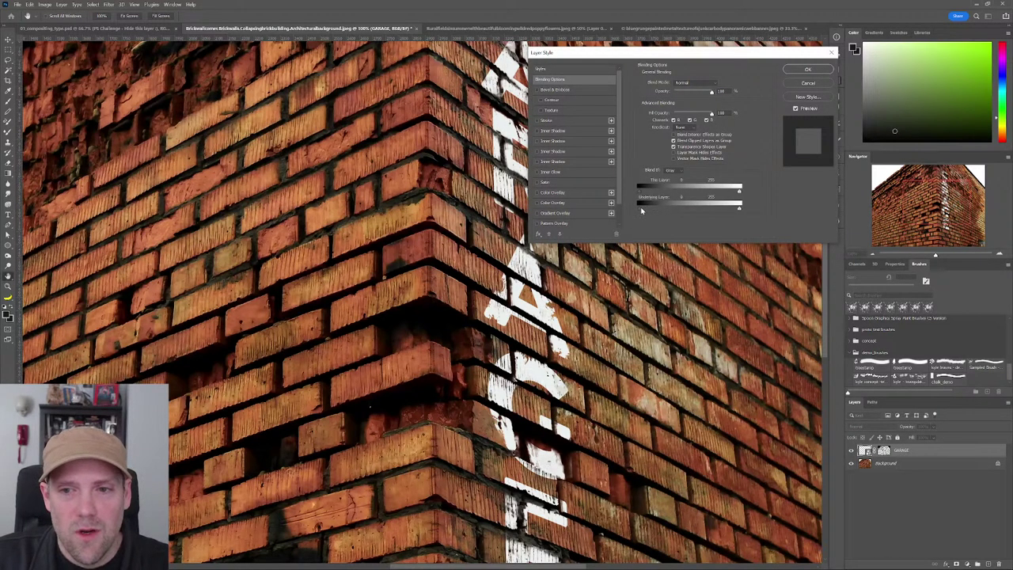
{"action": "left_click_drag", "start_coordinate": [640, 207], "coordinate": [682, 210]}
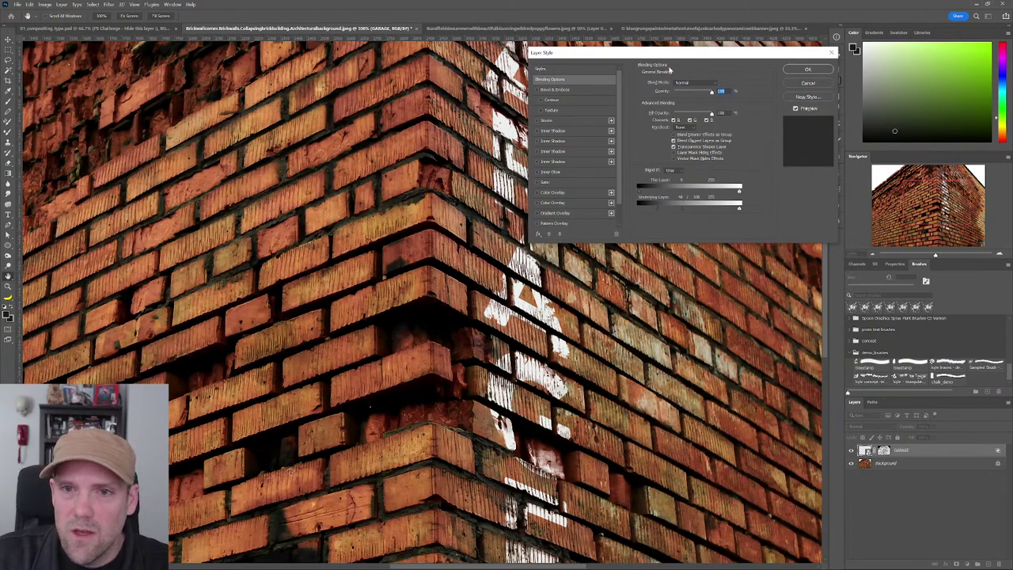
{"action": "left_click_drag", "start_coordinate": [676, 55], "coordinate": [677, 110]}
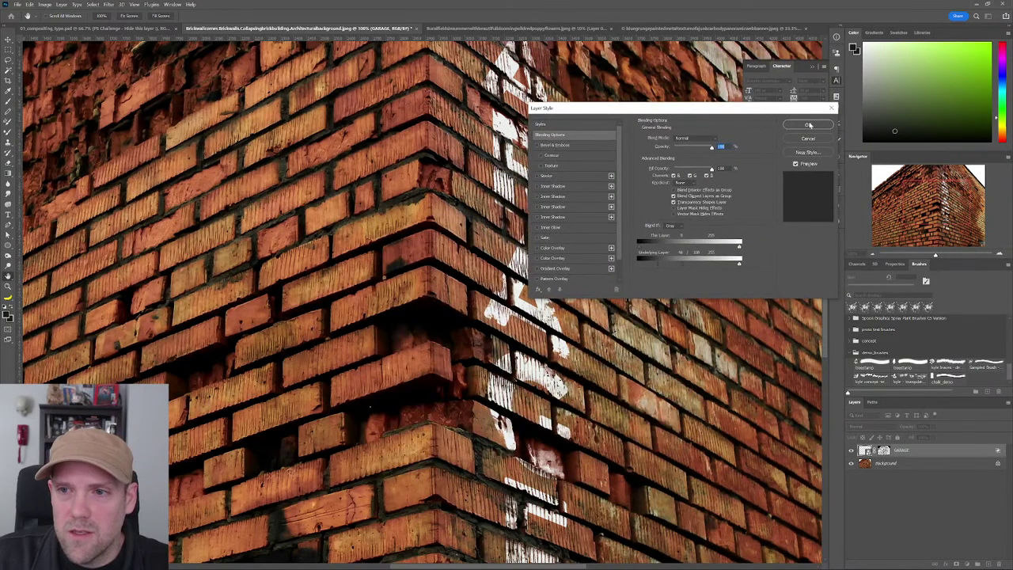
{"action": "left_click", "coordinate": [807, 125]}
{"action": "key", "text": "z"}
{"action": "left_click", "coordinate": [612, 299], "text": "alt"}
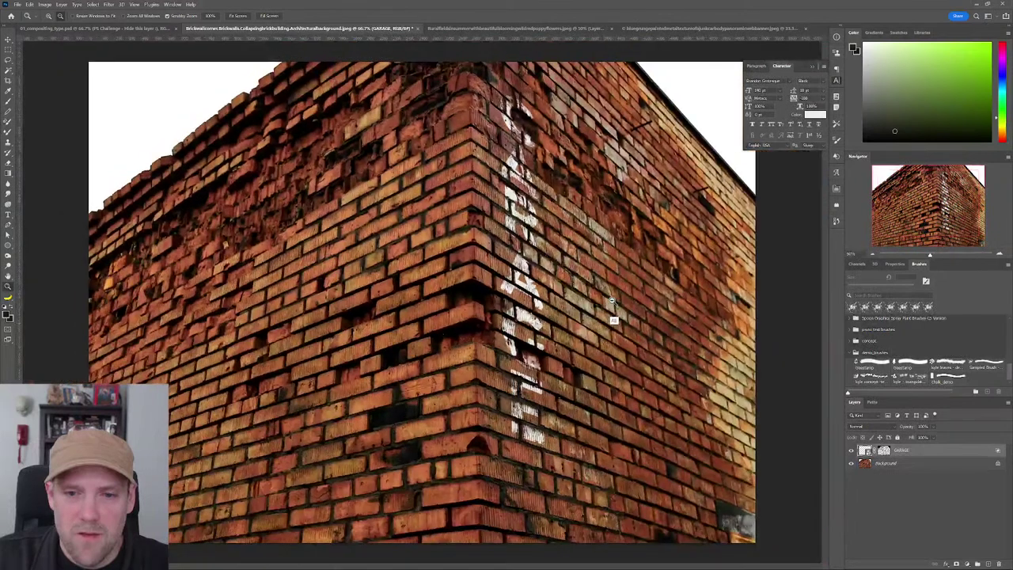
{"action": "left_click", "coordinate": [612, 299], "text": "alt"}
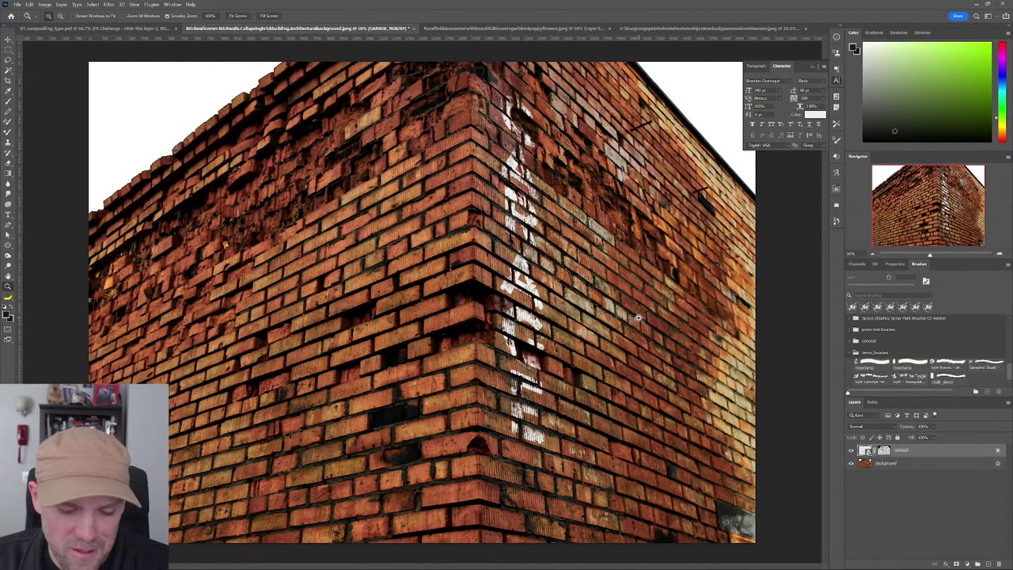
{"action": "key", "text": "v"}
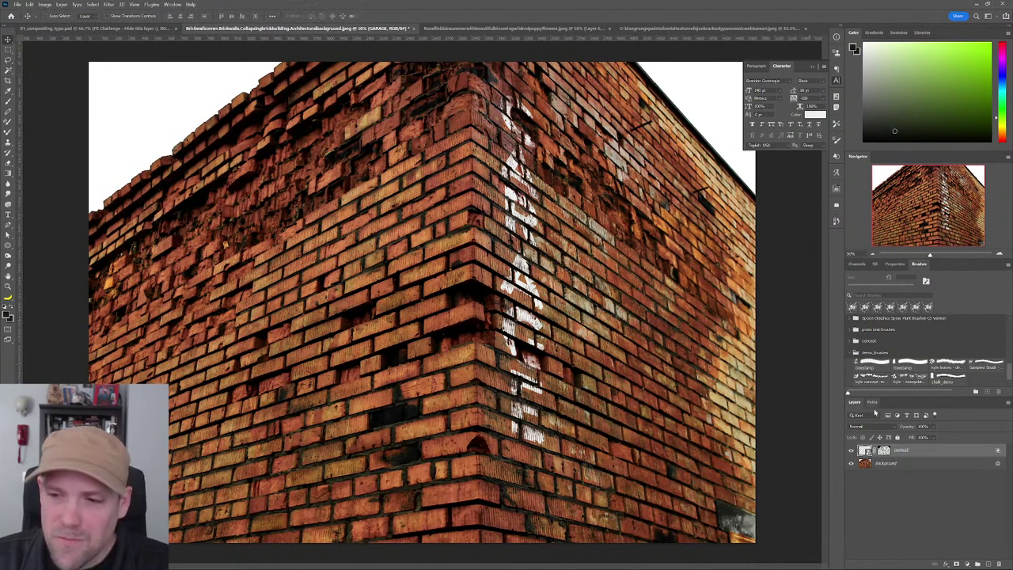
{"action": "left_click", "coordinate": [910, 492]}
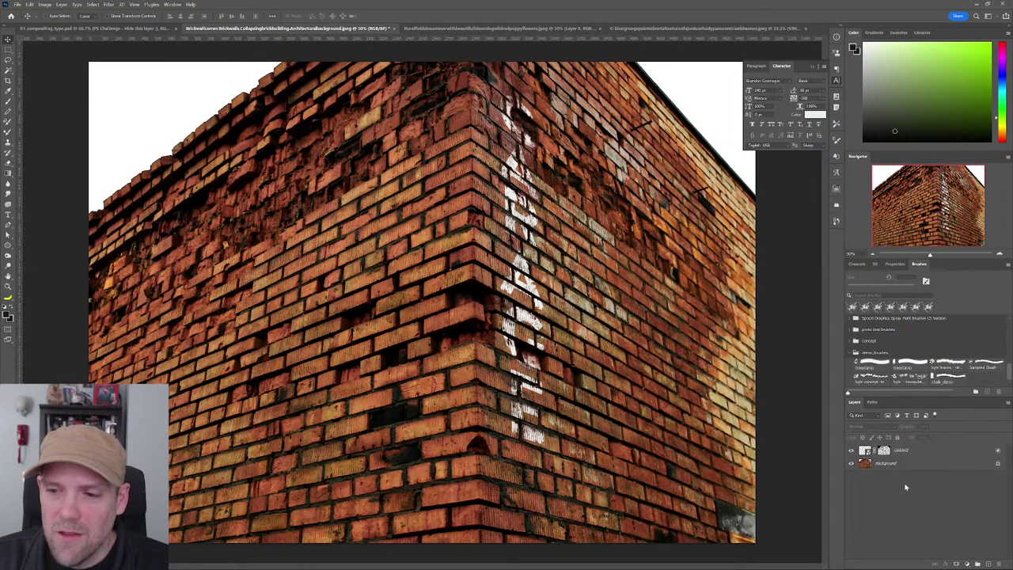